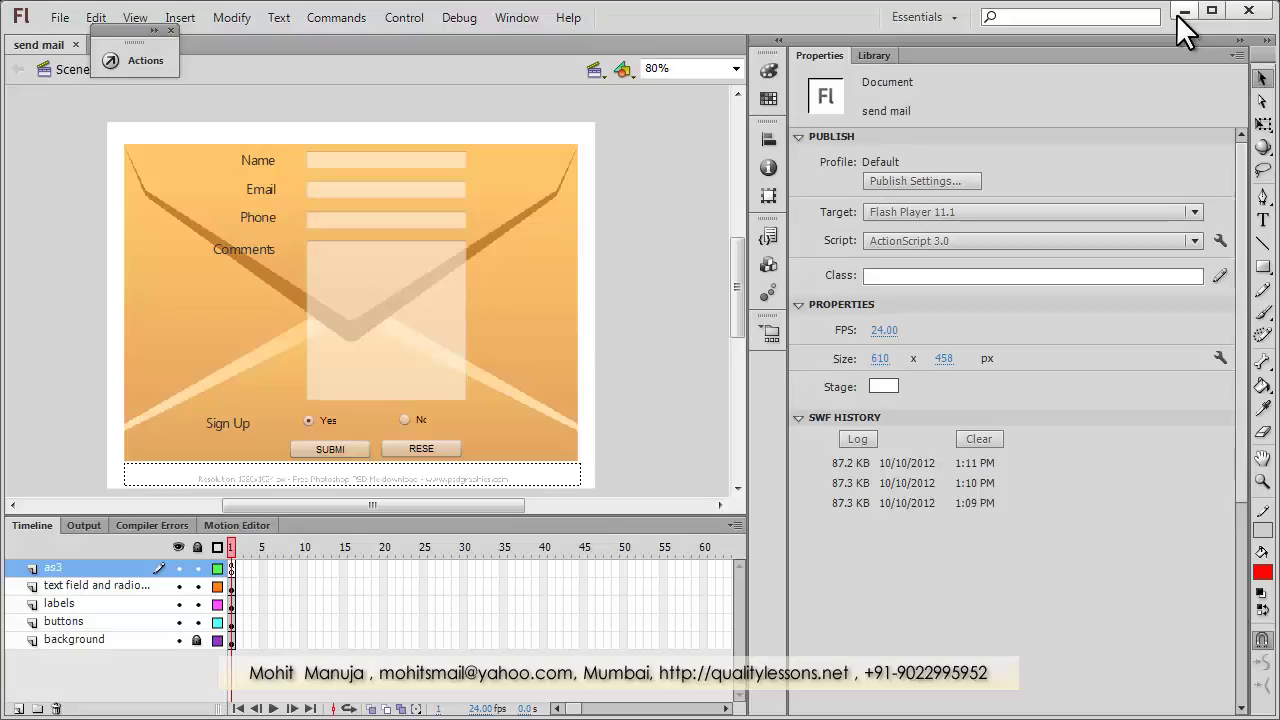
Minimize Flash CS6 to reveal the published contact form in Chrome.
click(1178, 13)
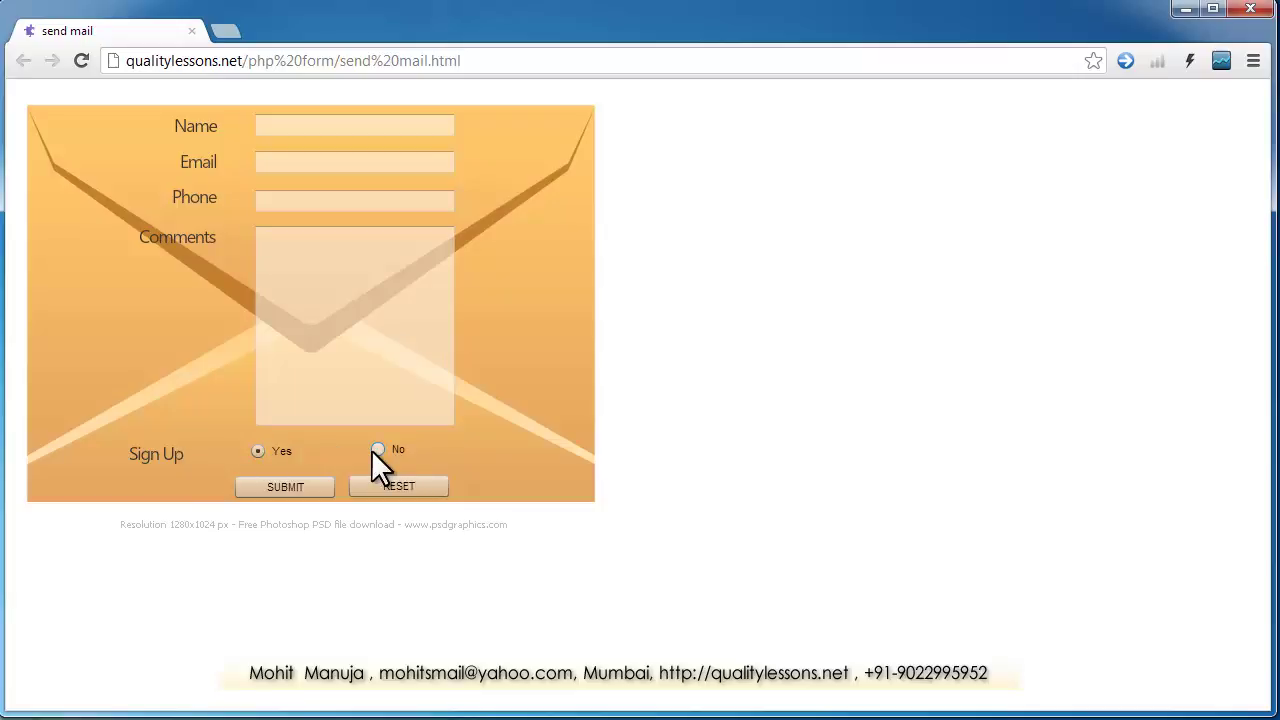
Reset the form to its defaults, then submit it empty to show the fill-all-fields warning.
click(376, 484)
click(287, 487)
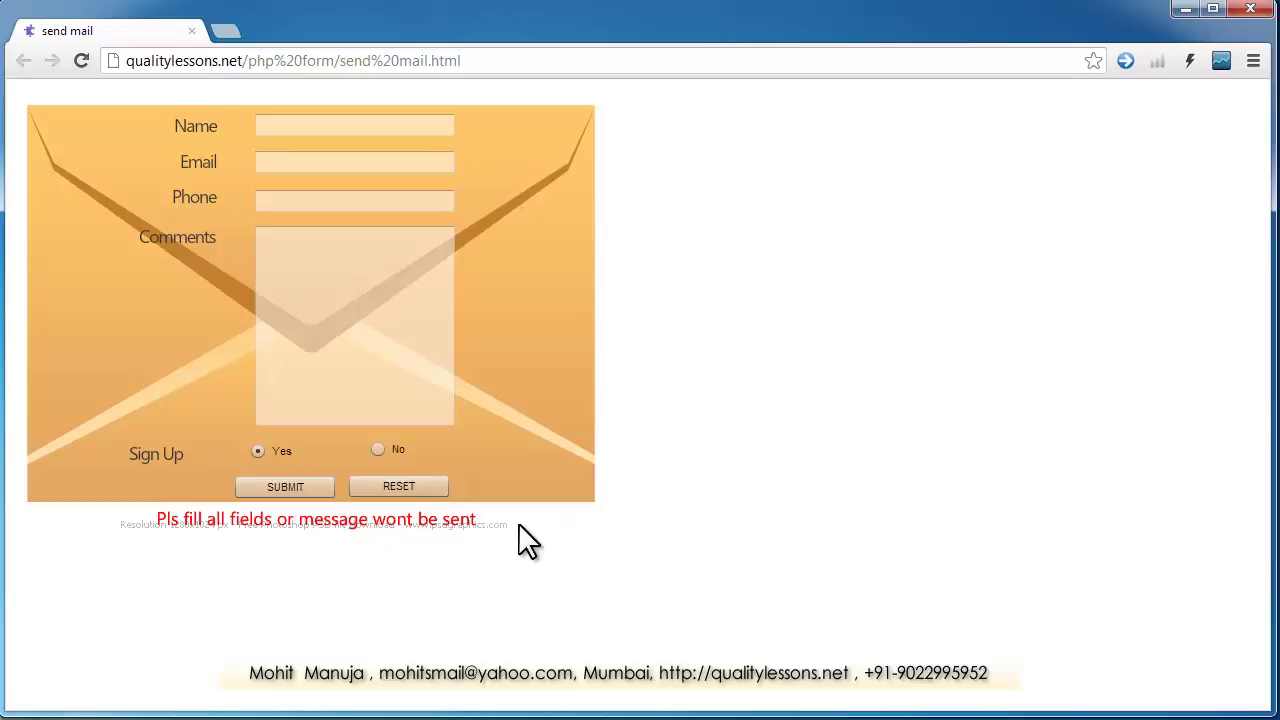
click(316, 127)
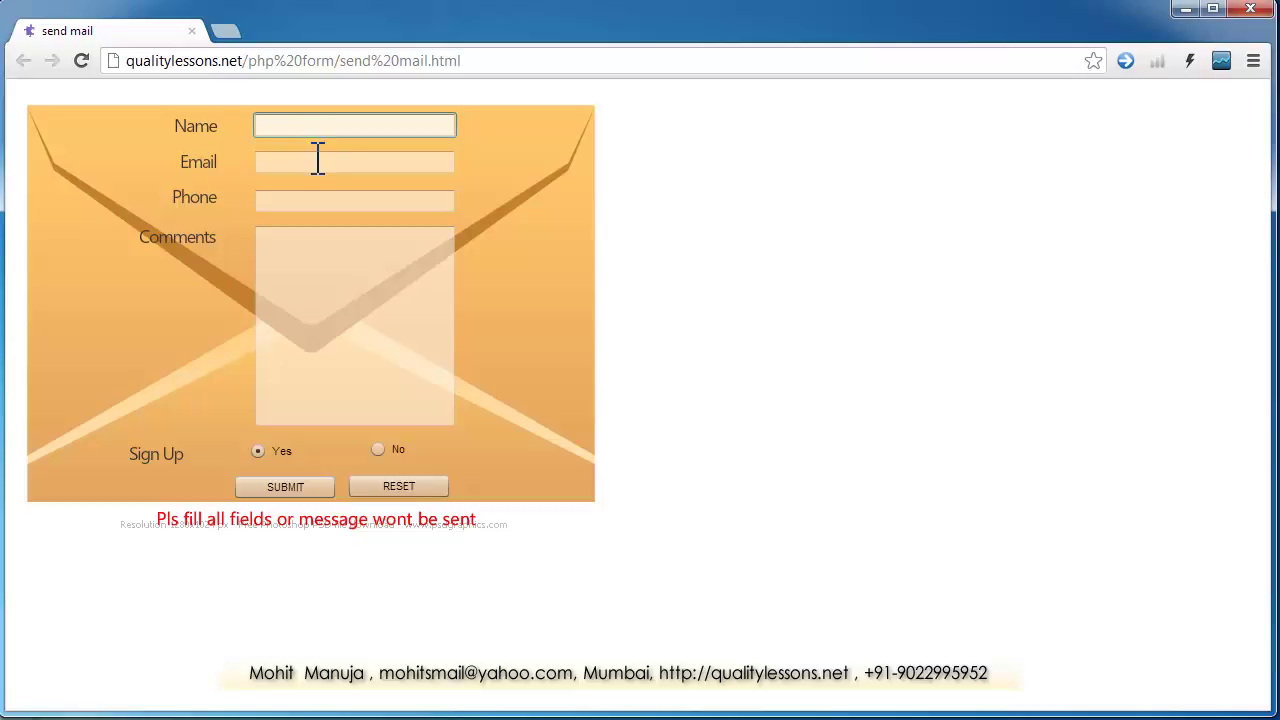
click(318, 161)
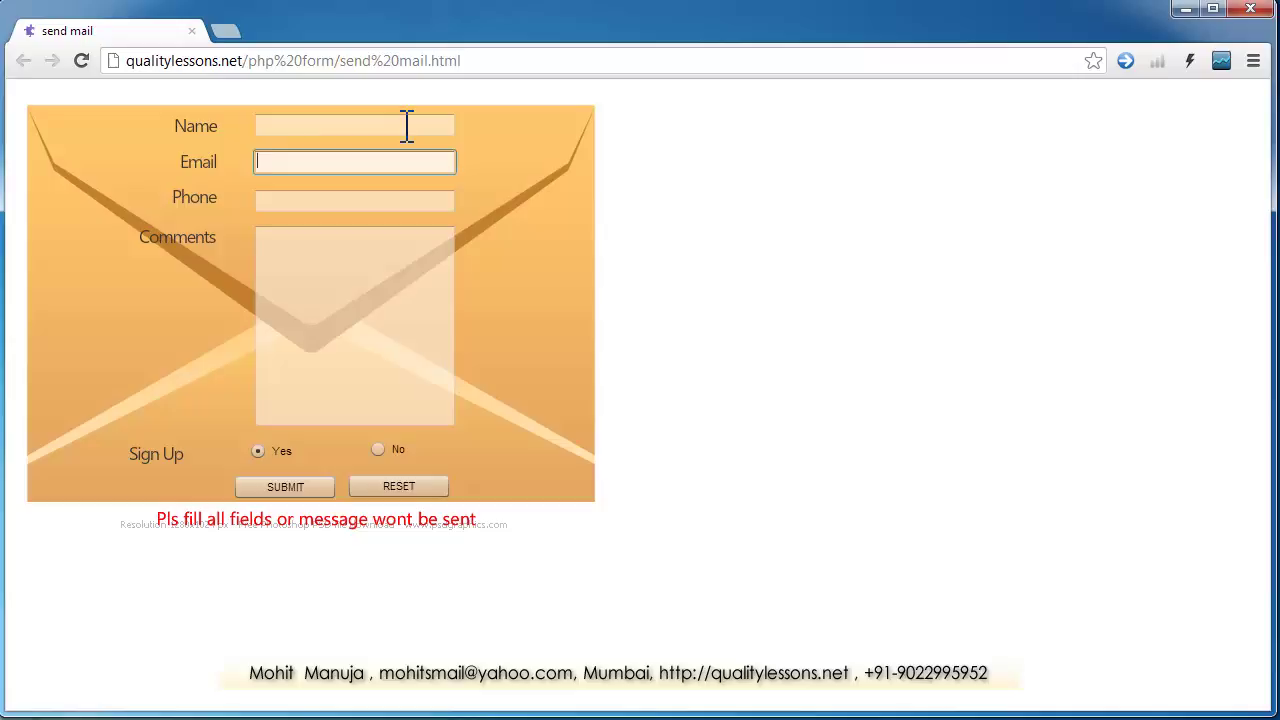
click(323, 200)
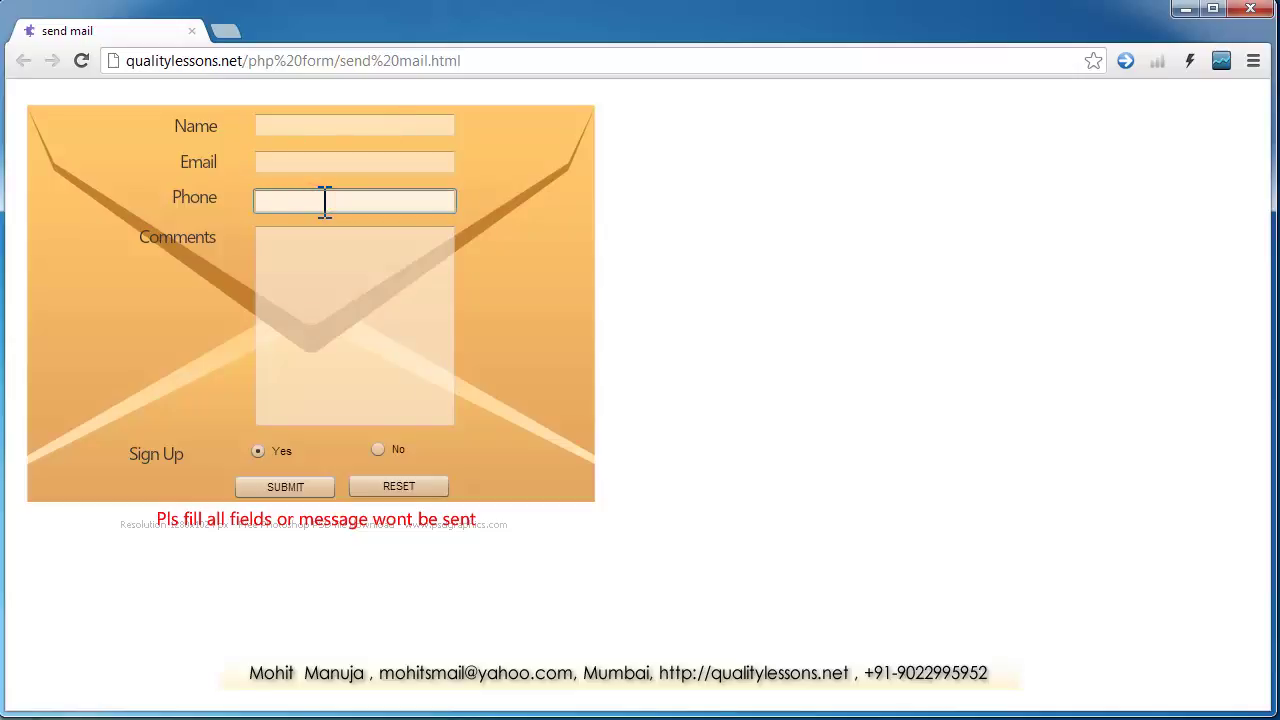
click(323, 278)
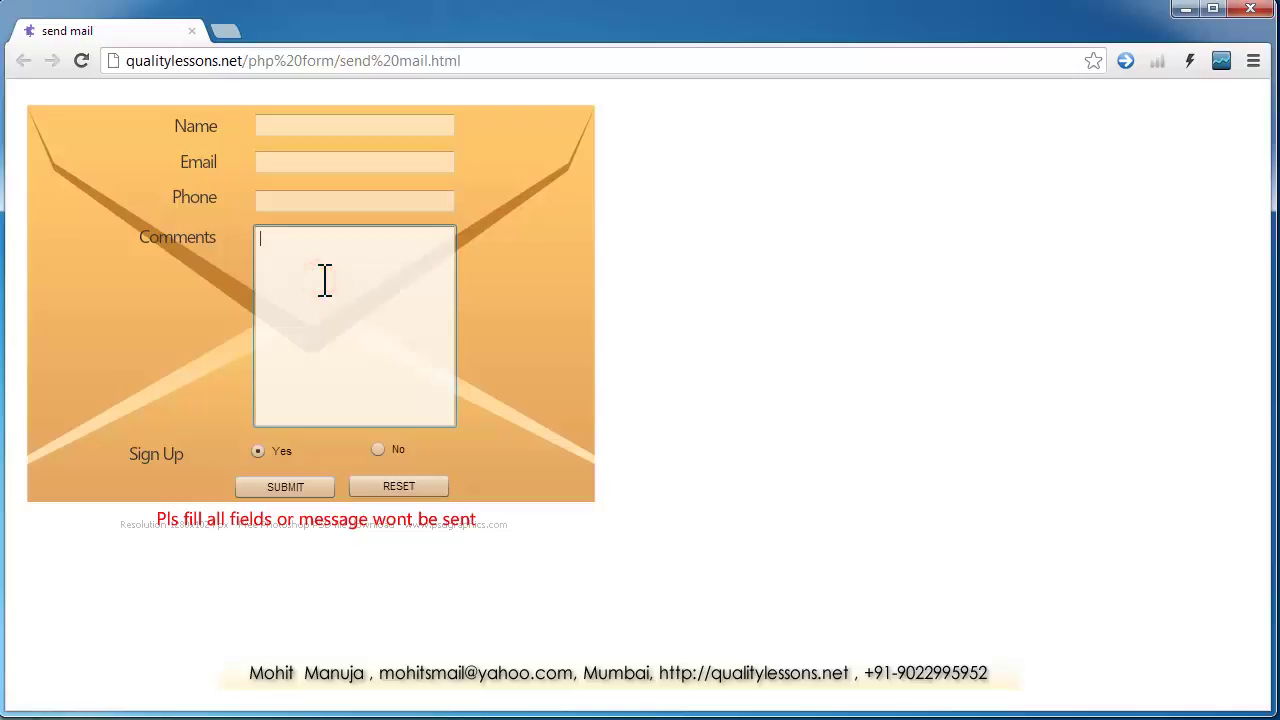
click(362, 198)
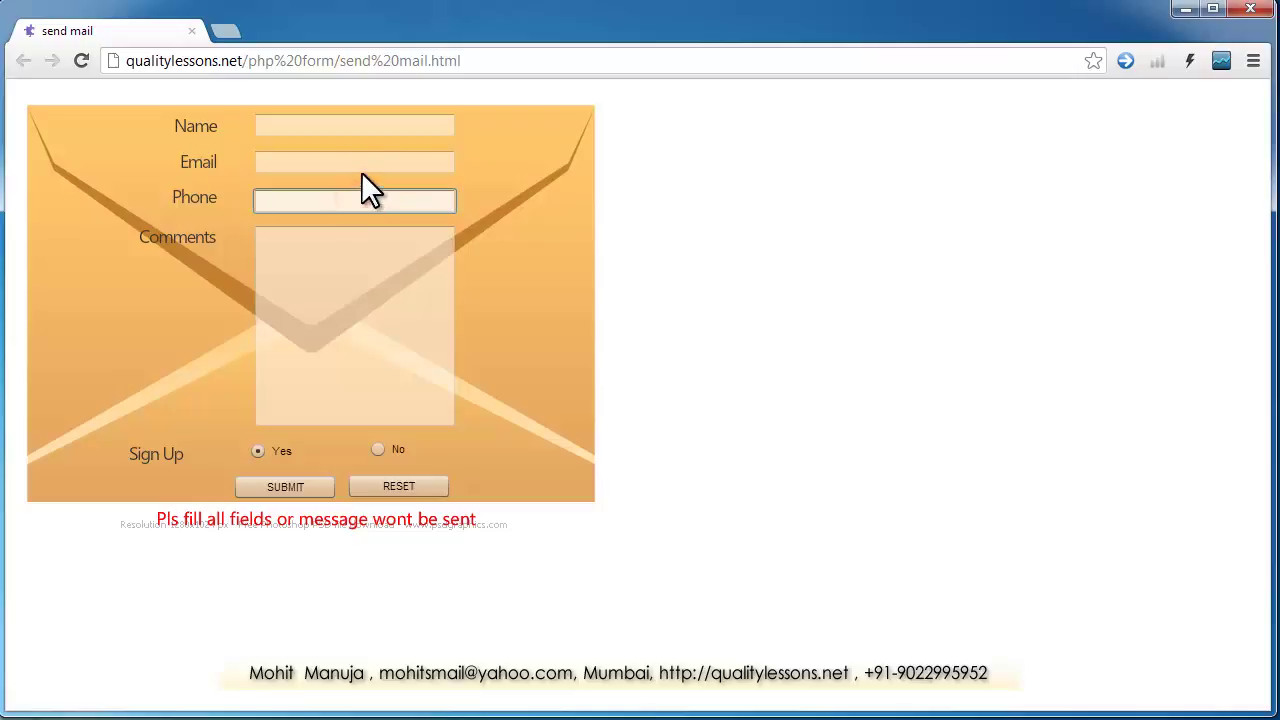
click(366, 158)
click(385, 129)
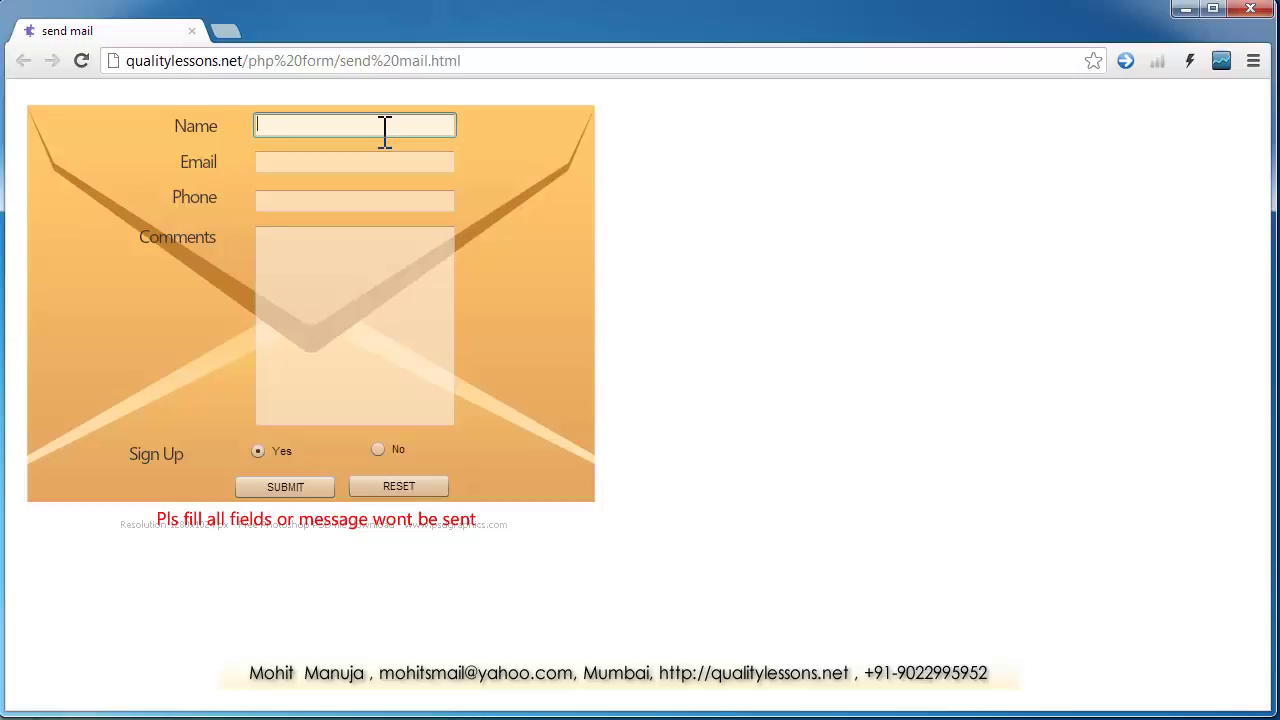
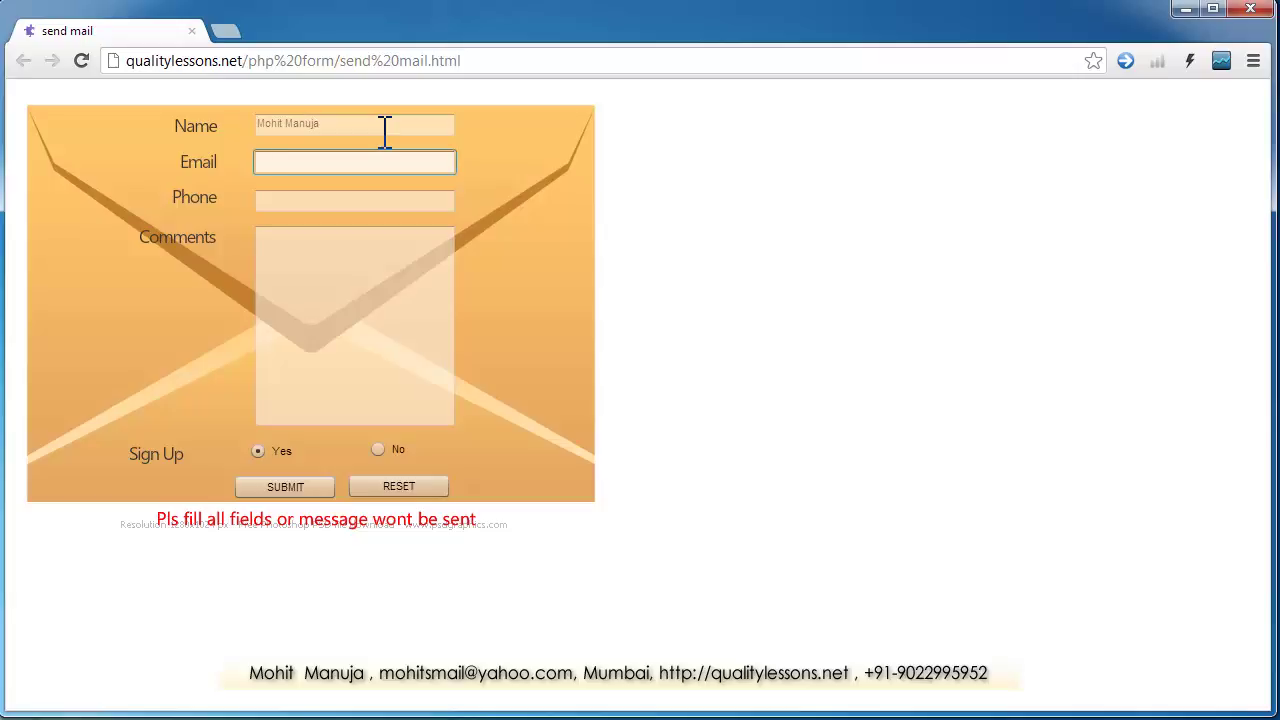
Fill the Phone field with the sender's ten-digit phone number.
key(Tab)
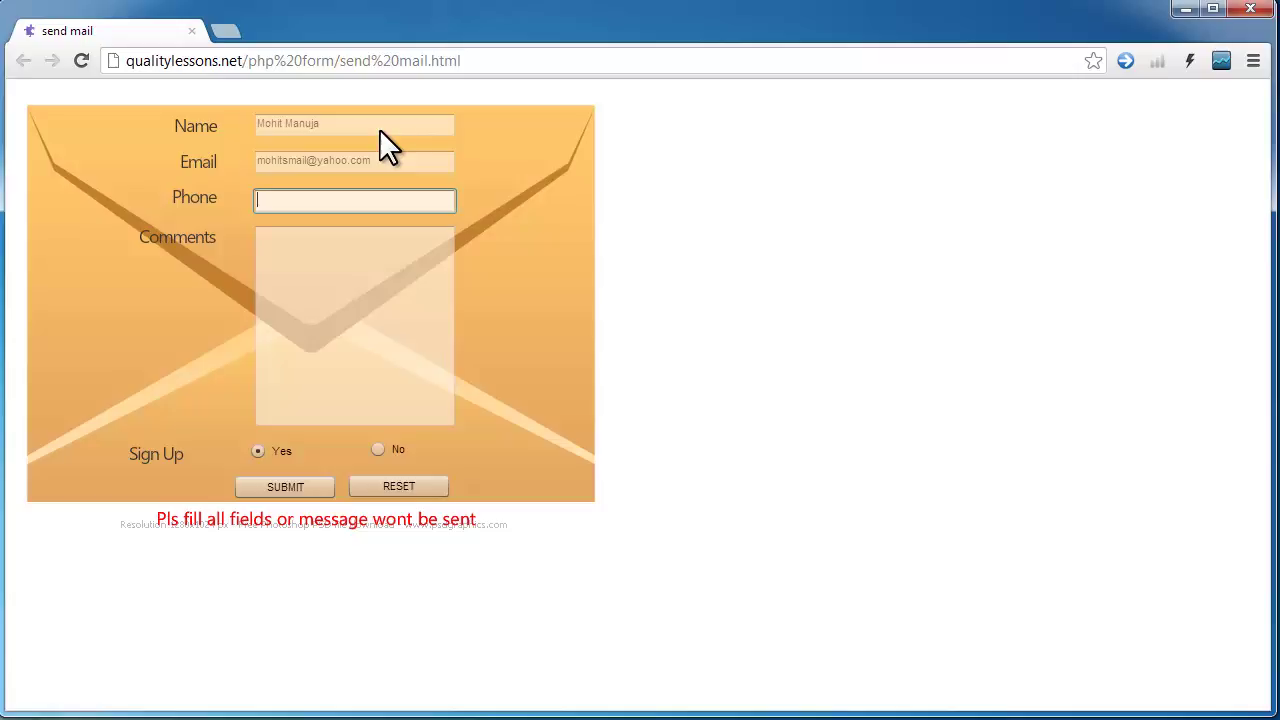
text(902)
key(BackSpace)
key(BackSpace)
key(BackSpace)
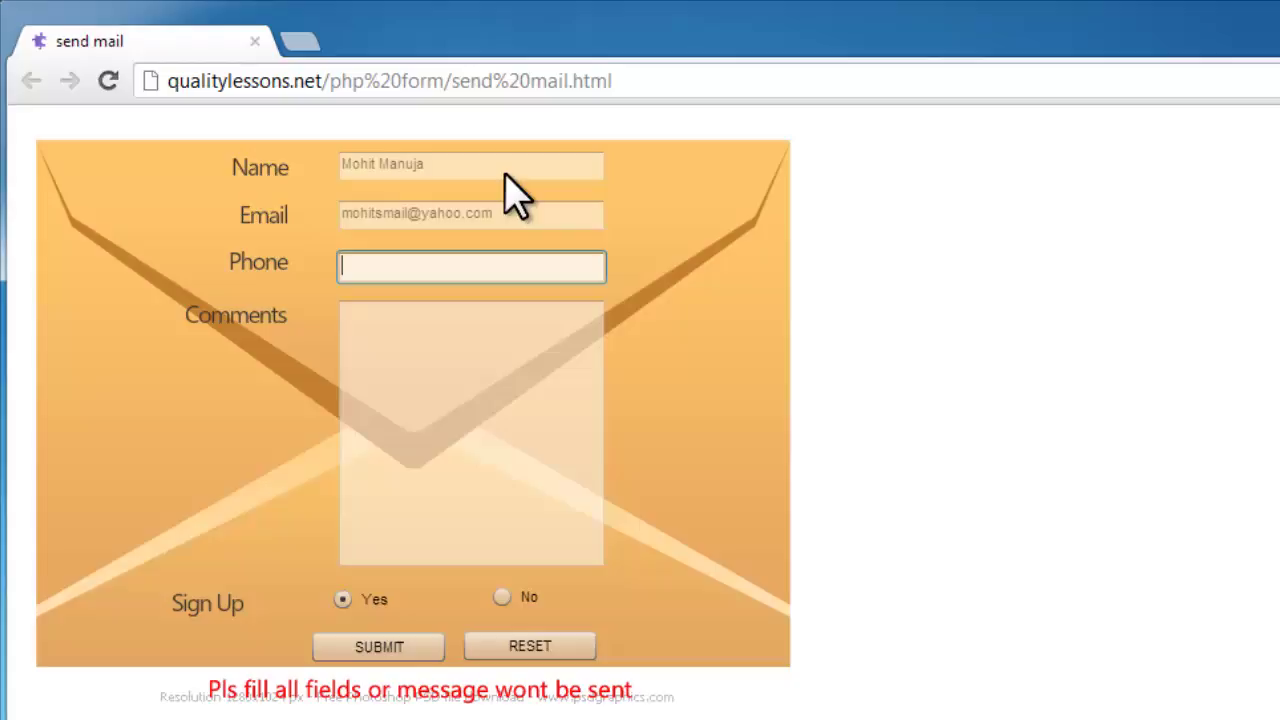
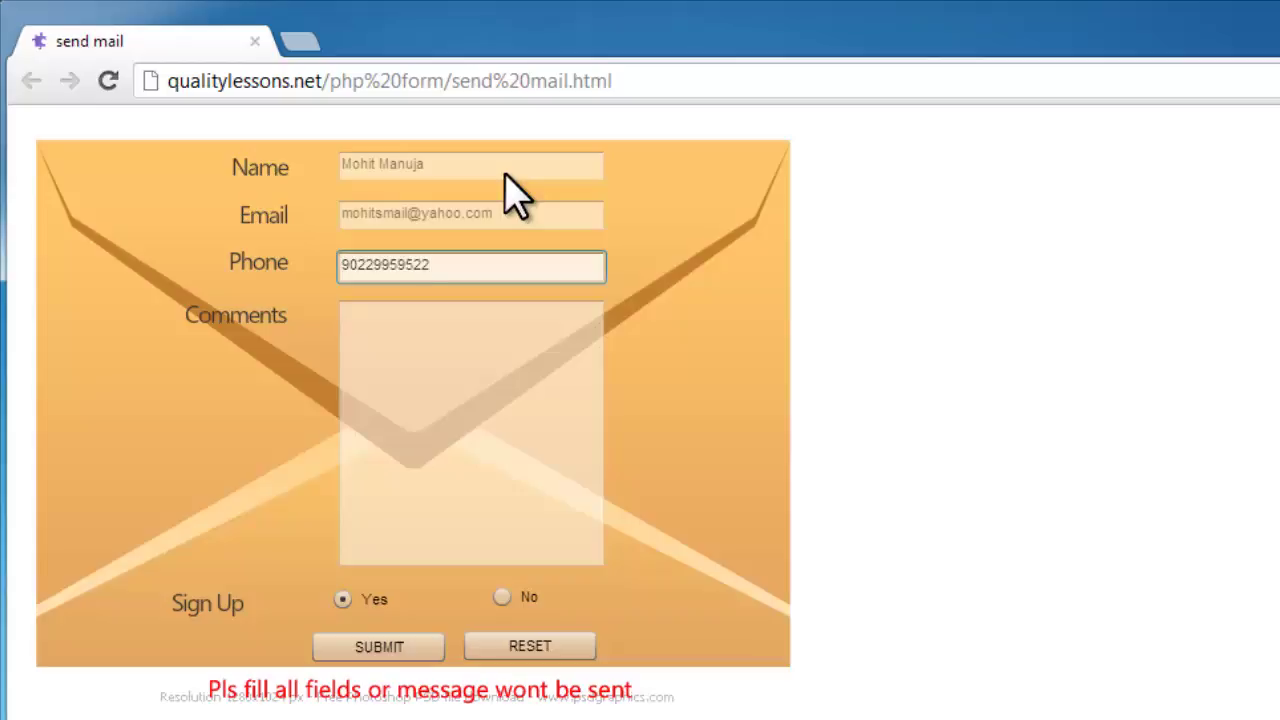
text(22)
key(BackSpace)
key(BackSpace)
key(BackSpace)
Type 'hello world nice to see that you follow me' into the Comments box.
click(425, 355)
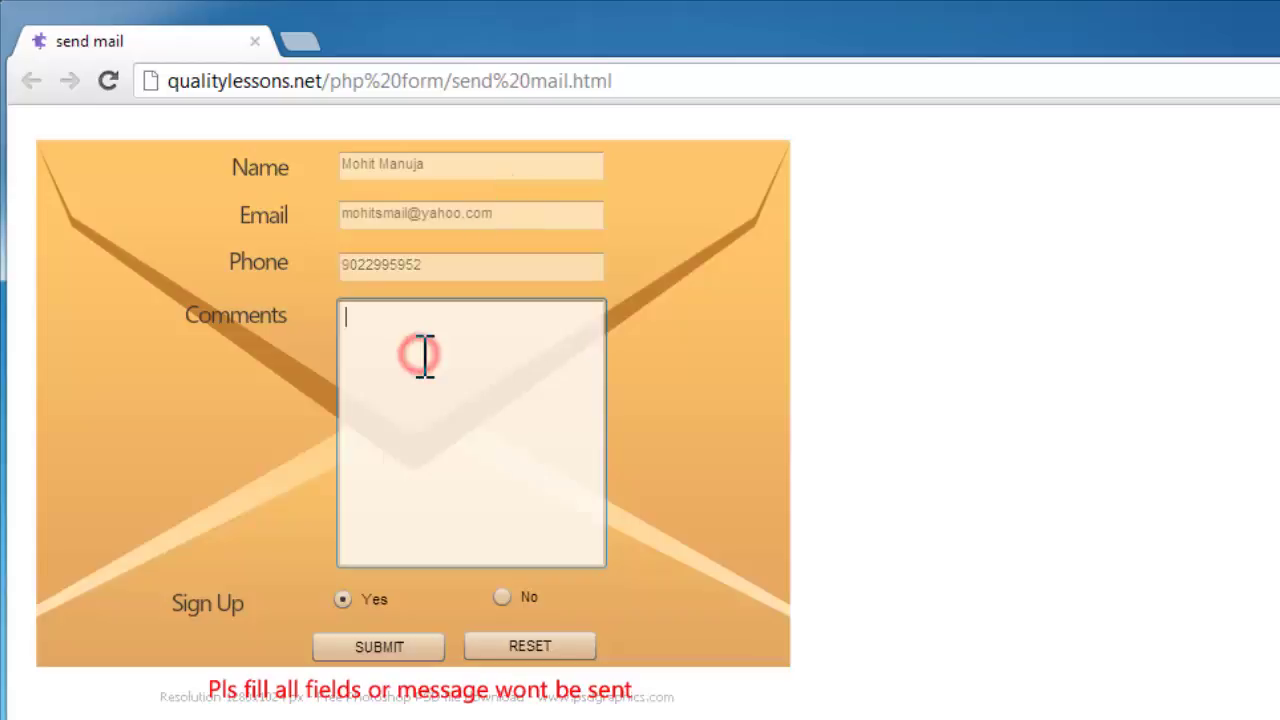
text(hello world nice to see th)
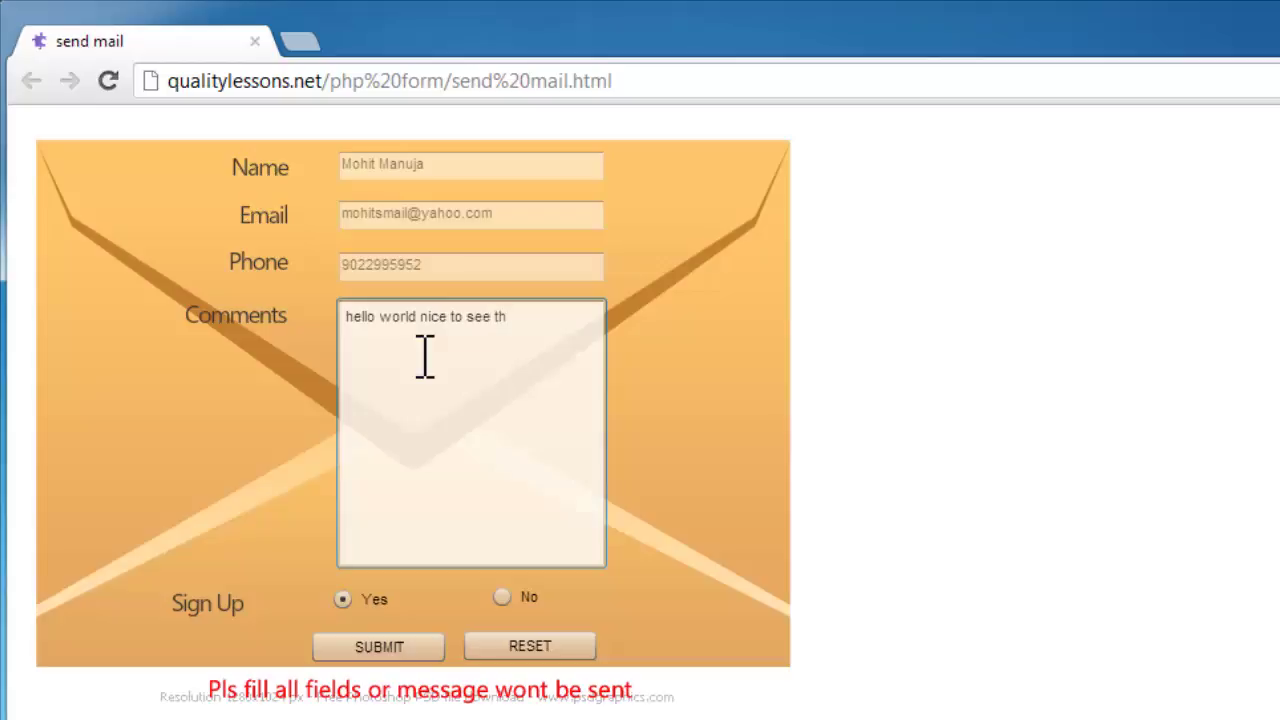
text(at you follow me)
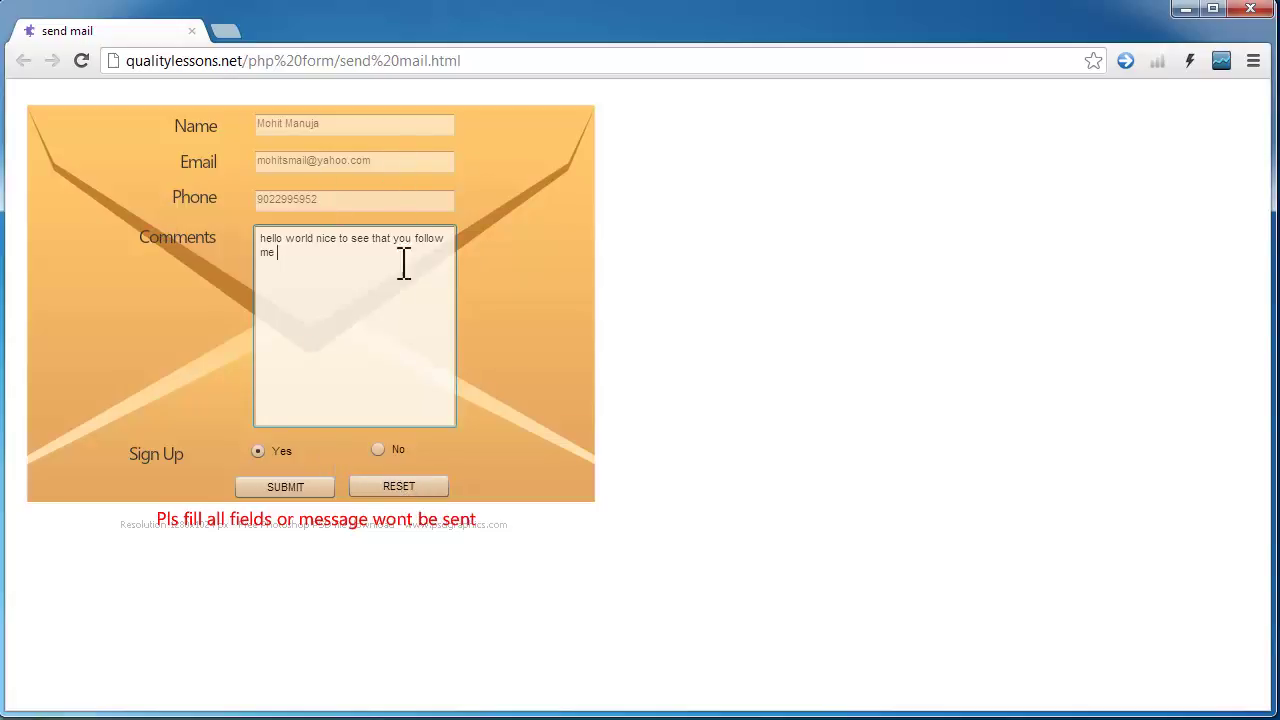
Choose No for Sign Up, send the form to get Message Sent, then return to Flash.
click(378, 449)
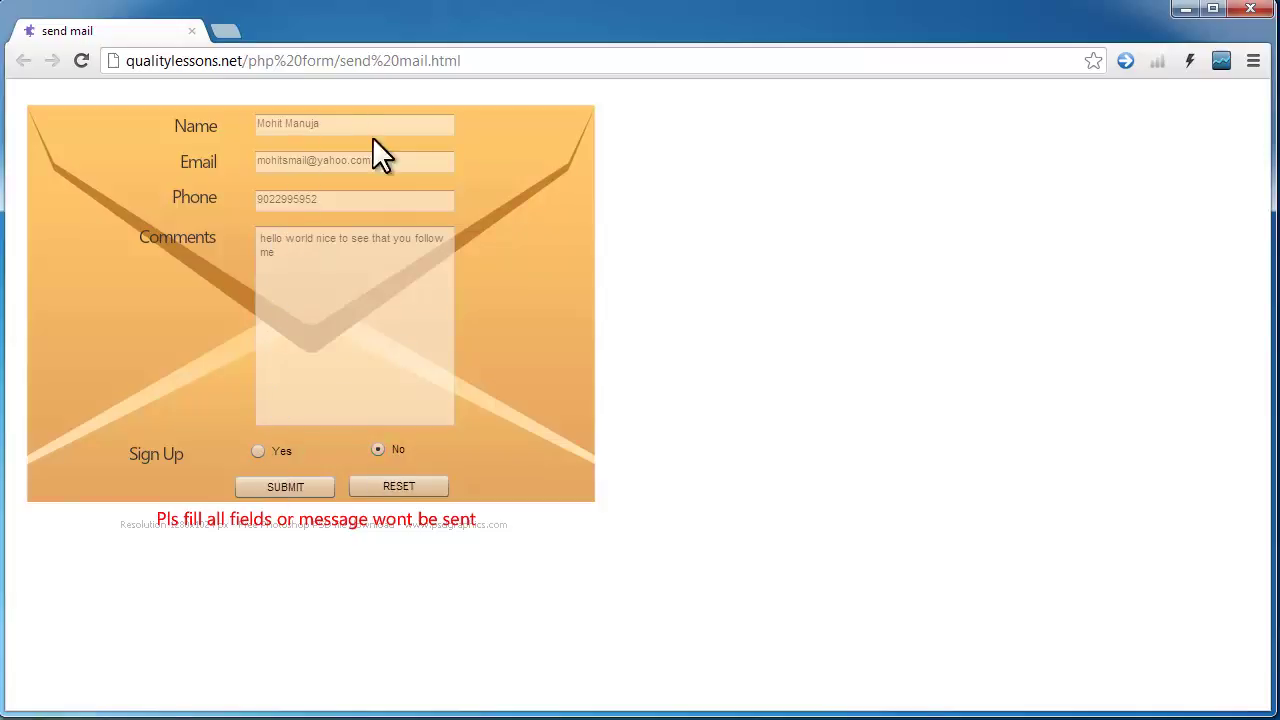
click(304, 489)
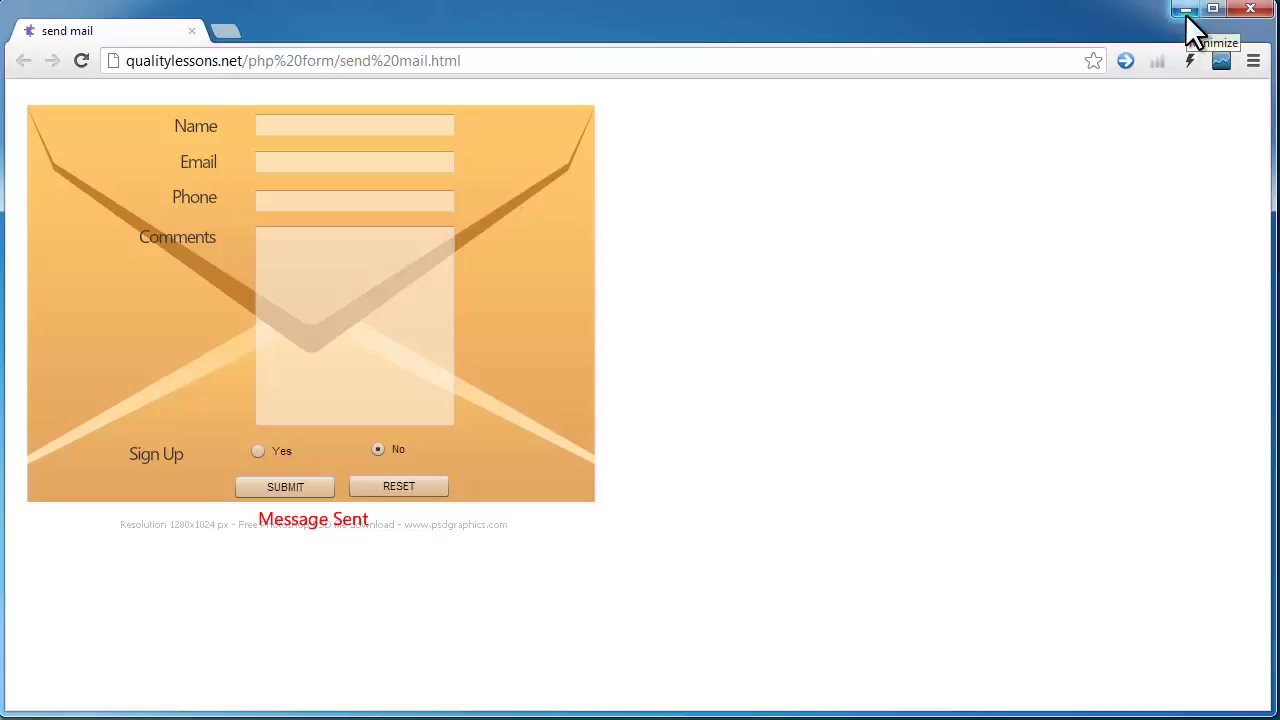
click(1188, 28)
key(alt+Tab)
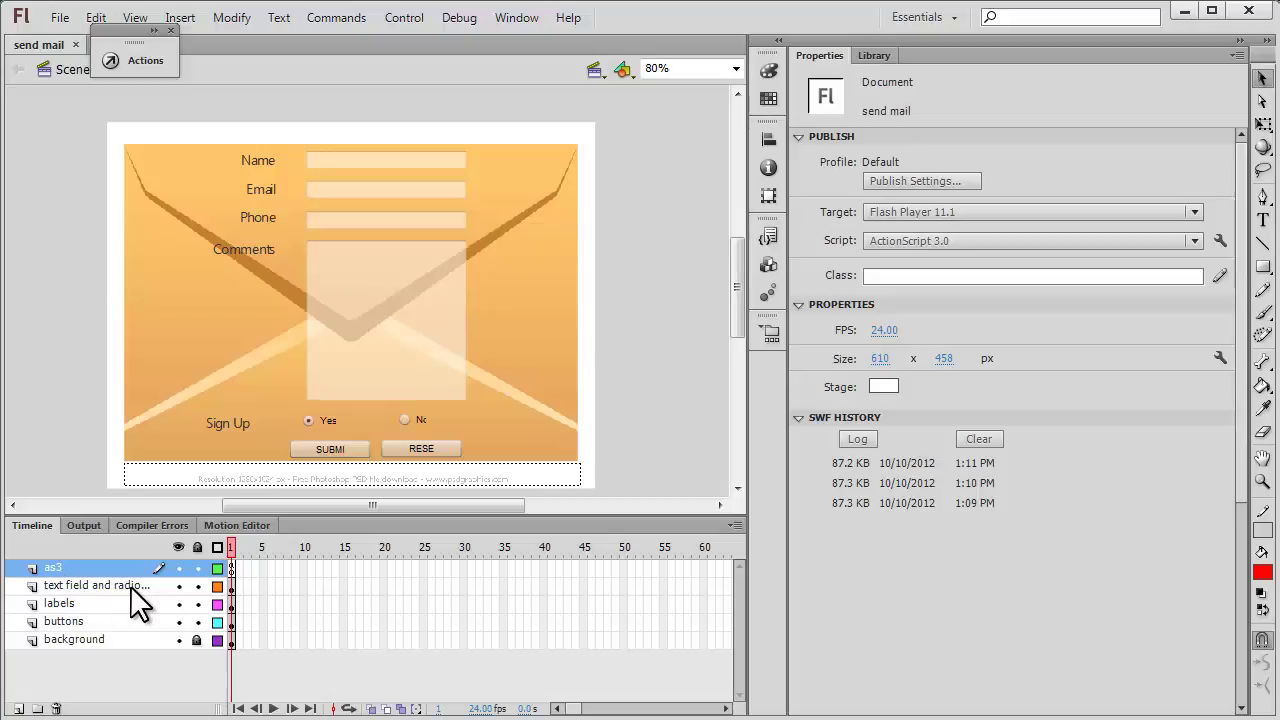
click(179, 586)
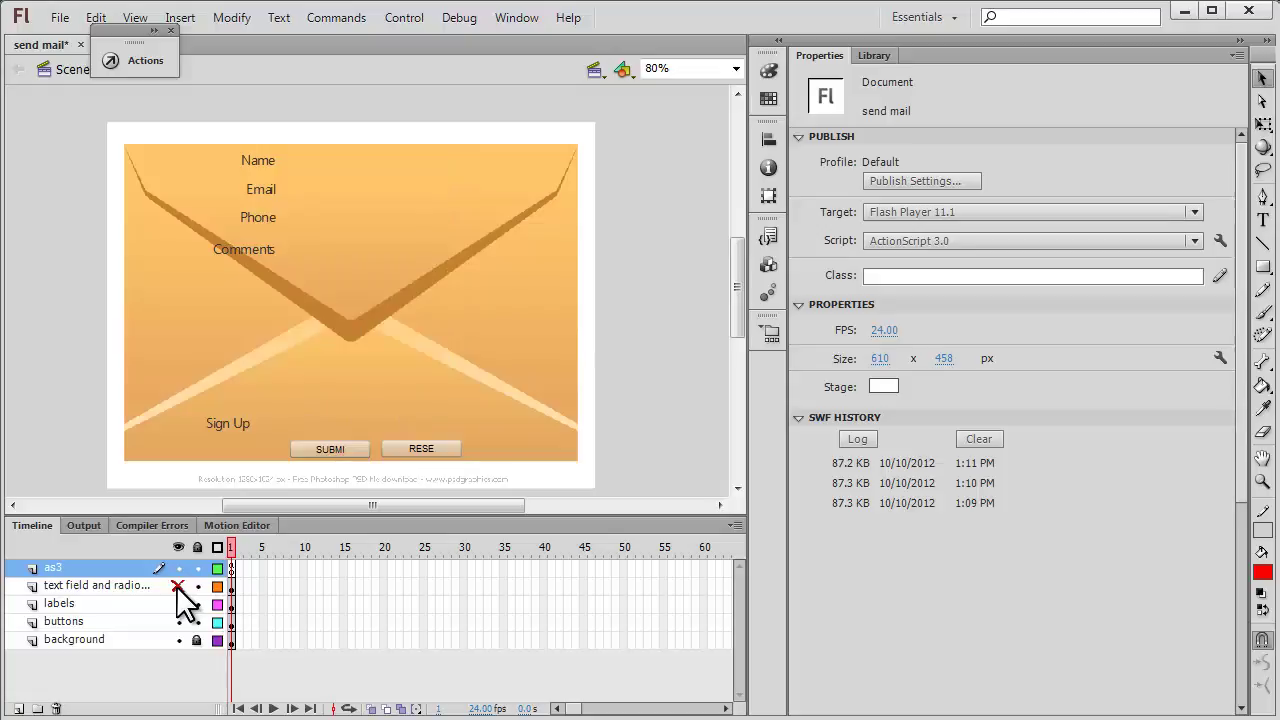
click(179, 586)
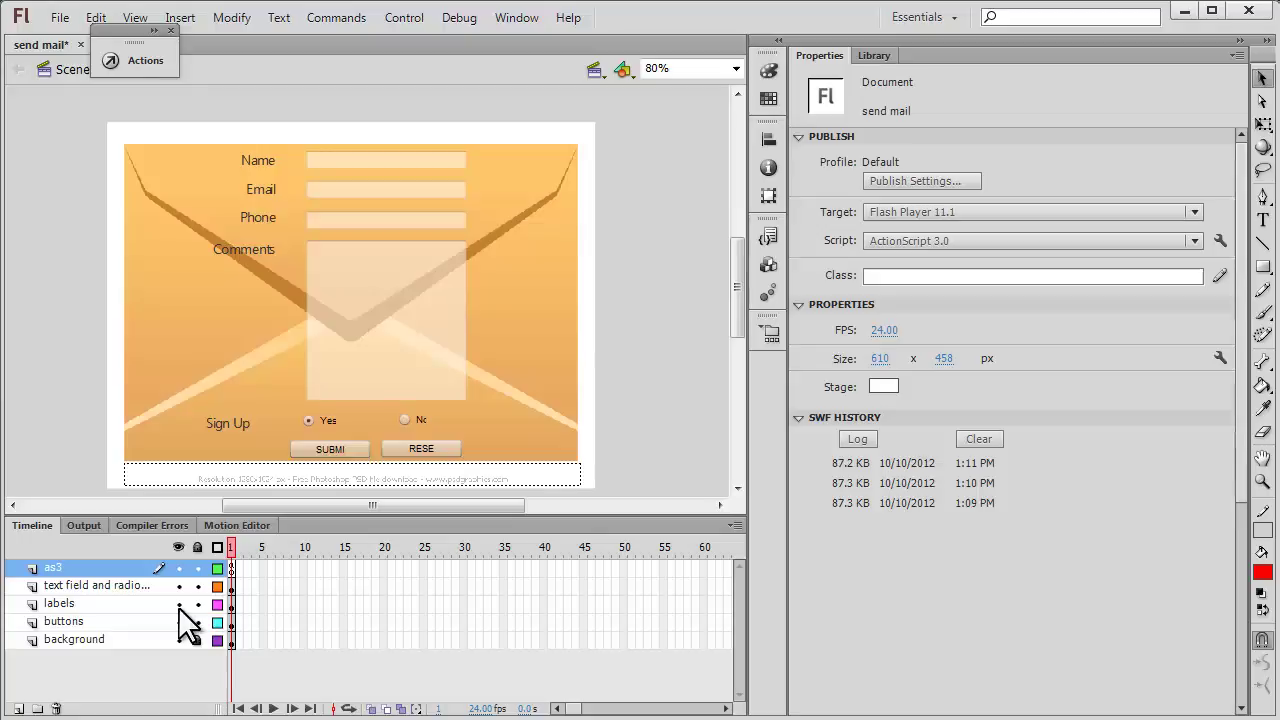
click(179, 604)
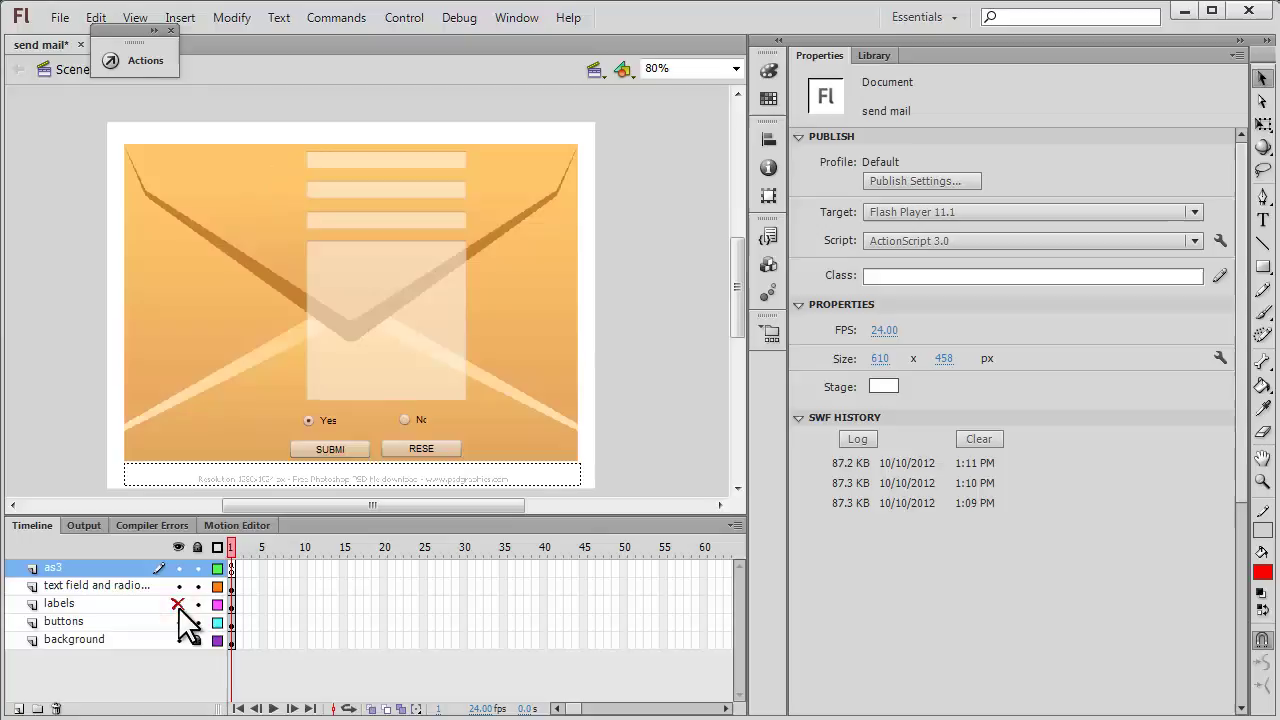
click(179, 604)
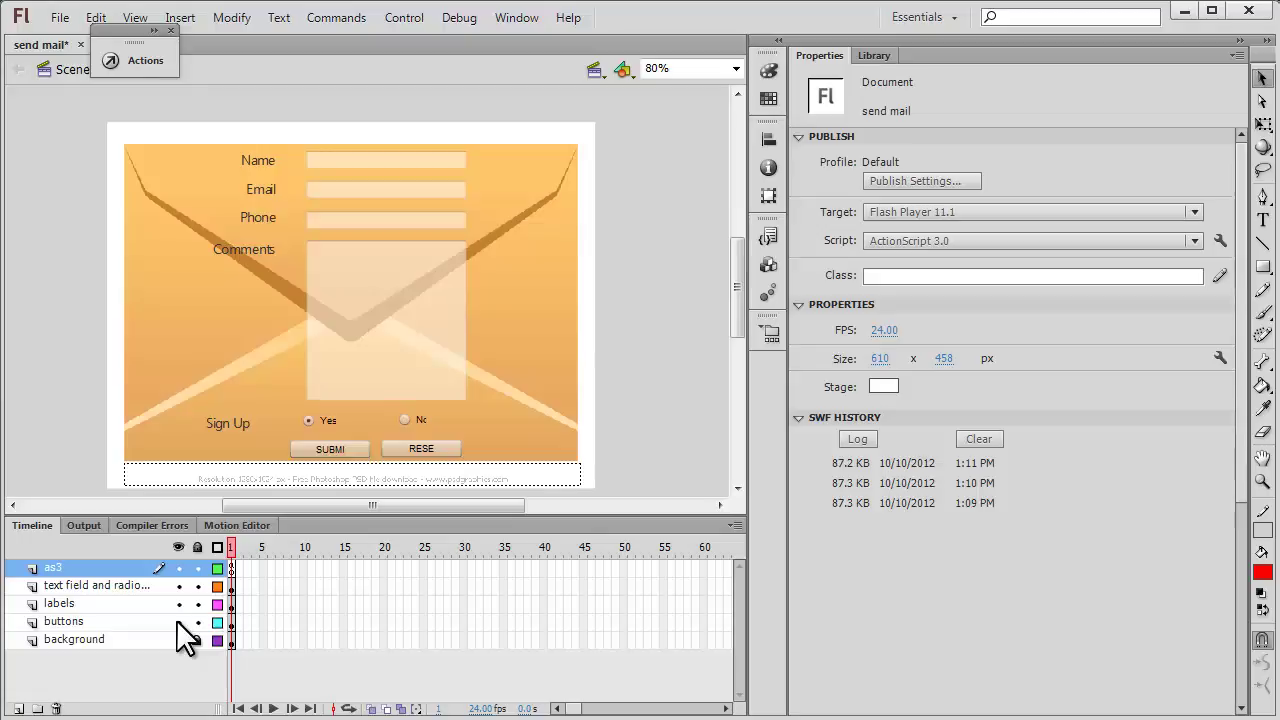
click(176, 620)
click(176, 620)
click(176, 640)
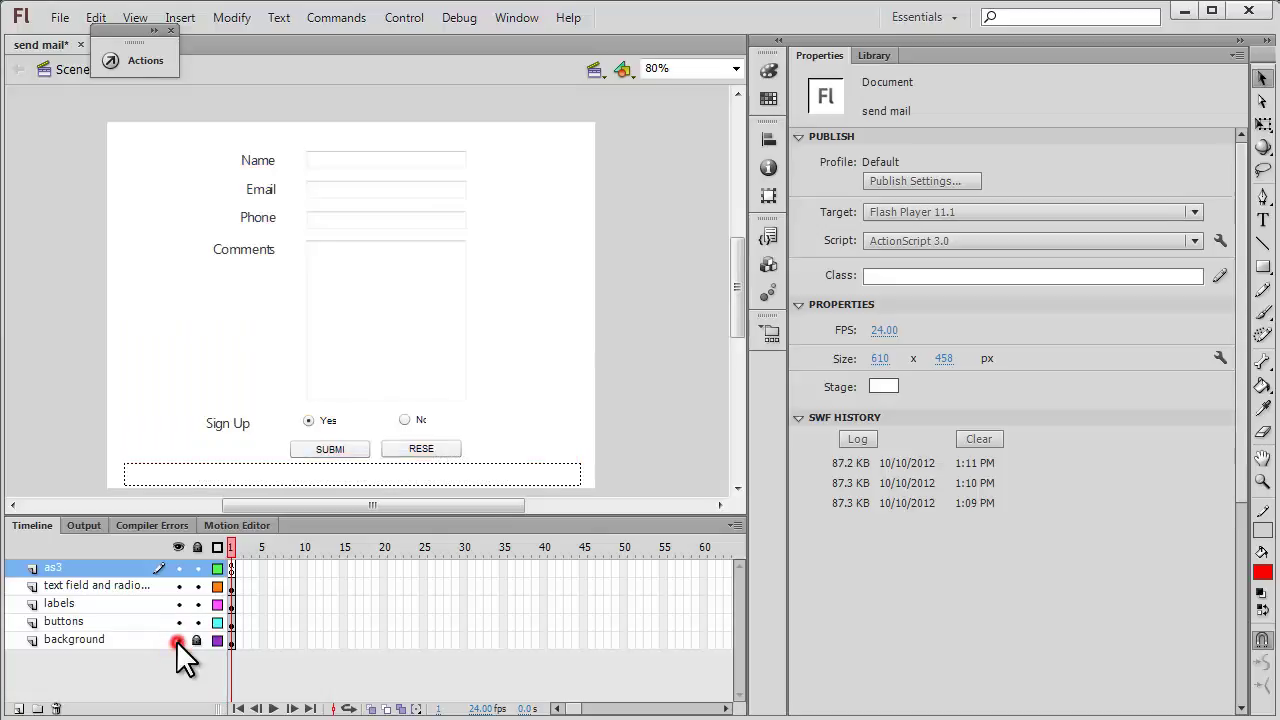
click(176, 640)
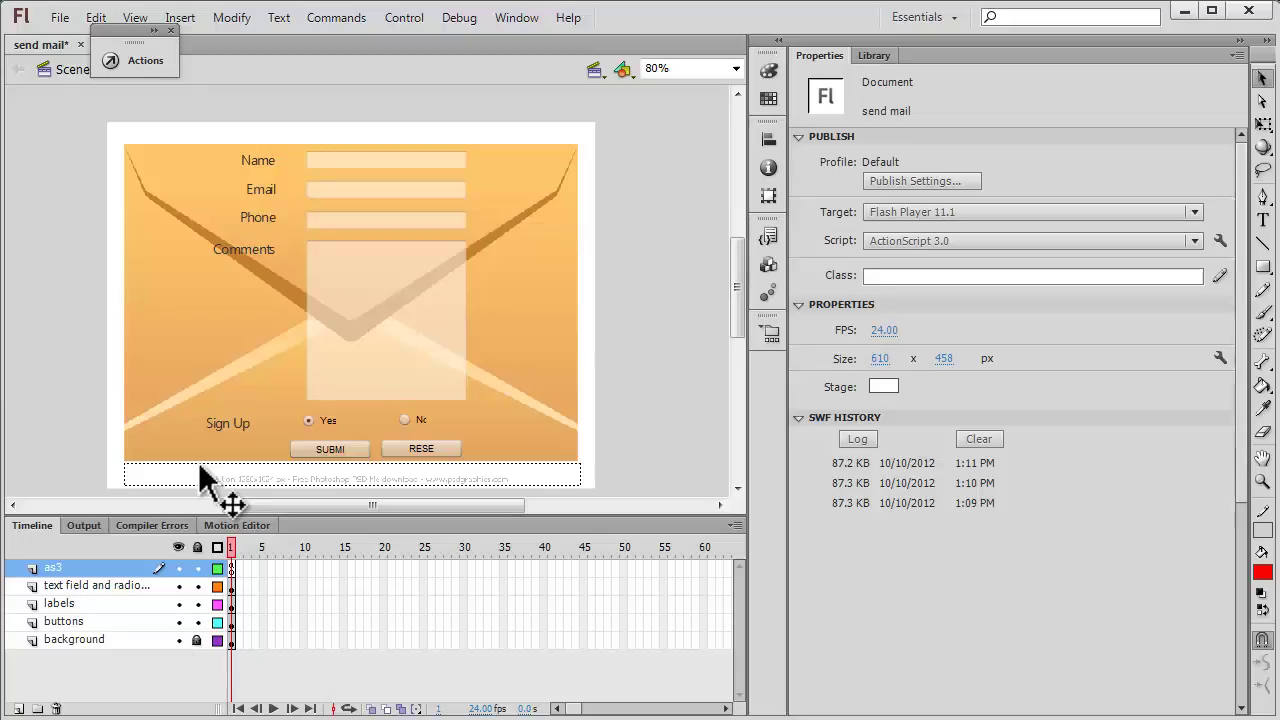
Place a trial TextInput component left of the stage, then delete it.
drag(226, 495, 460, 425)
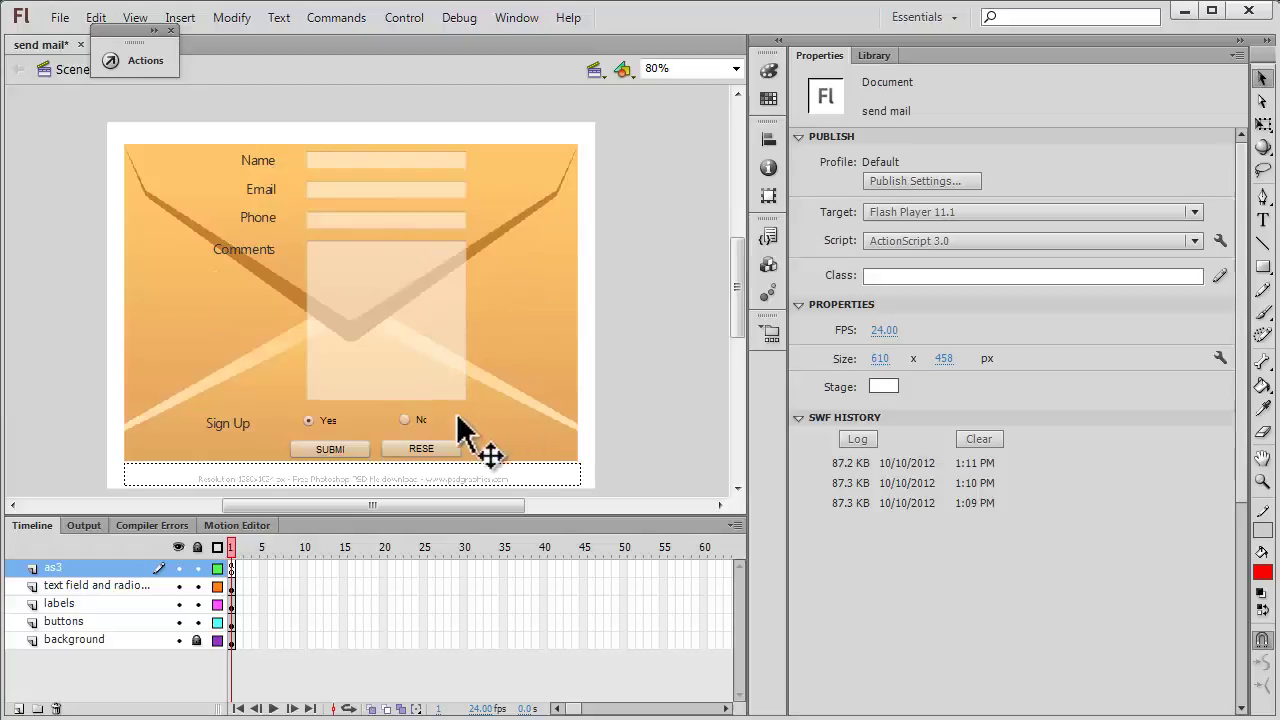
click(409, 160)
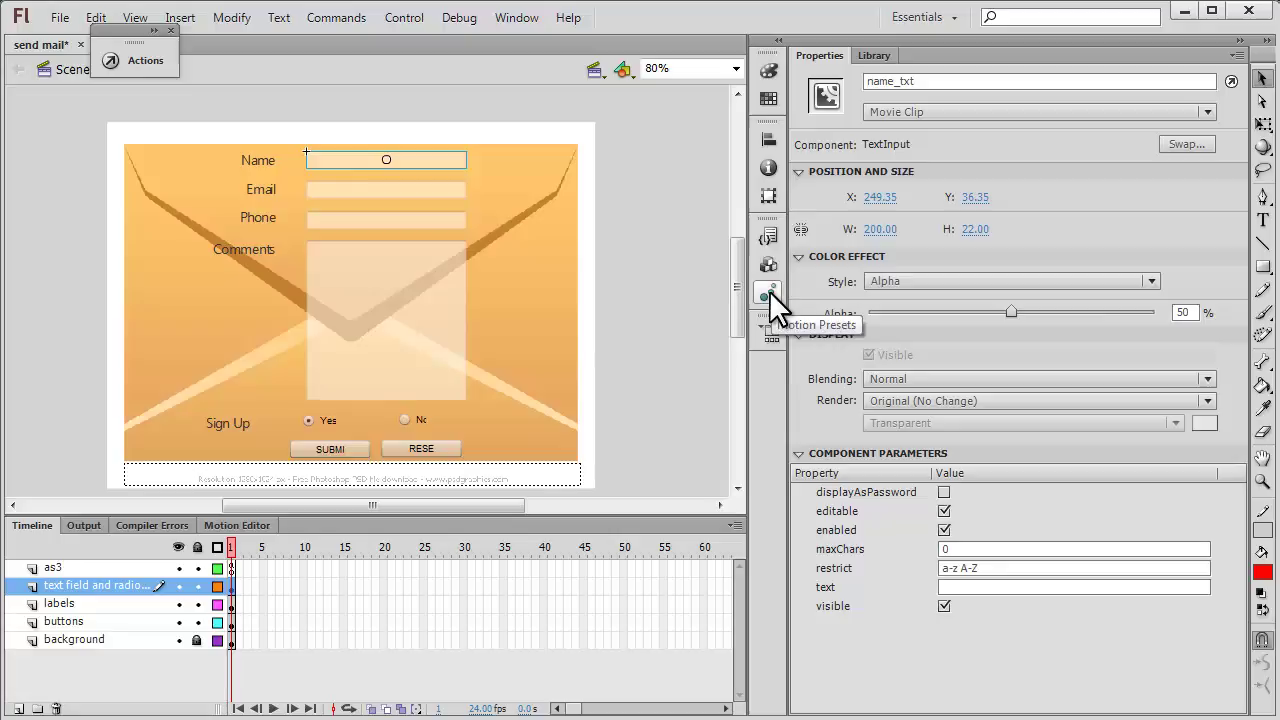
click(769, 264)
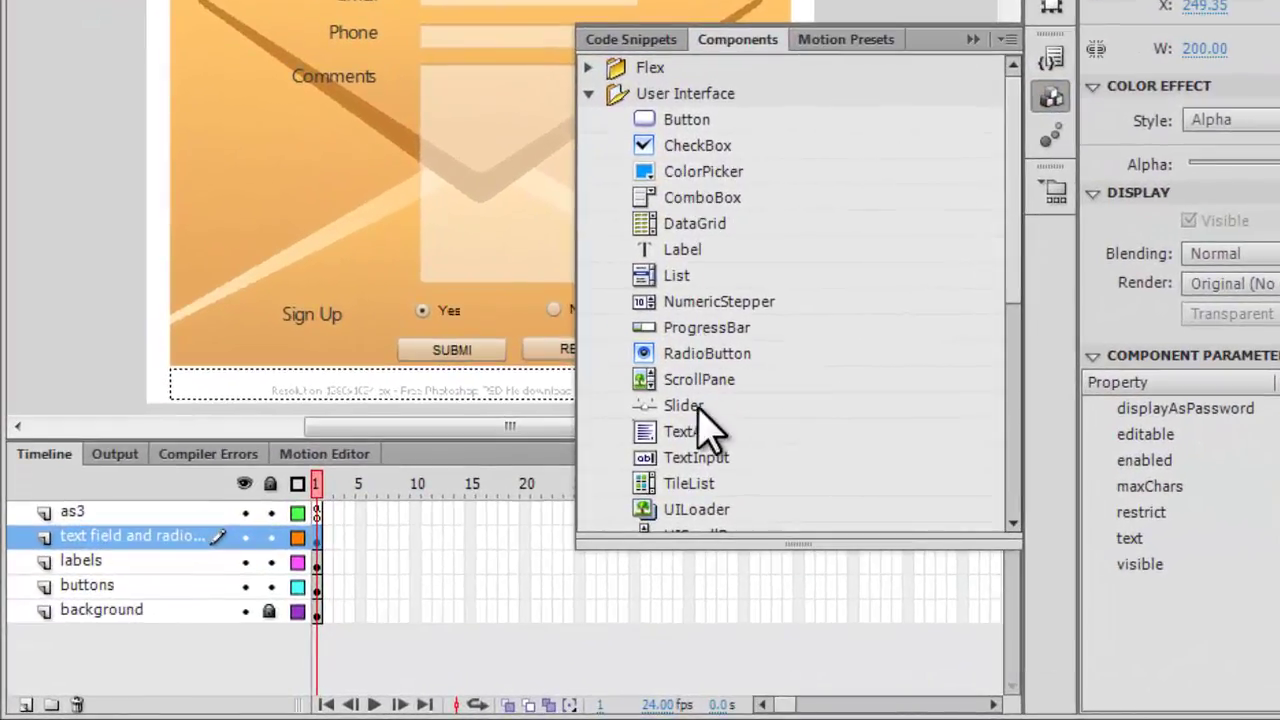
click(625, 488)
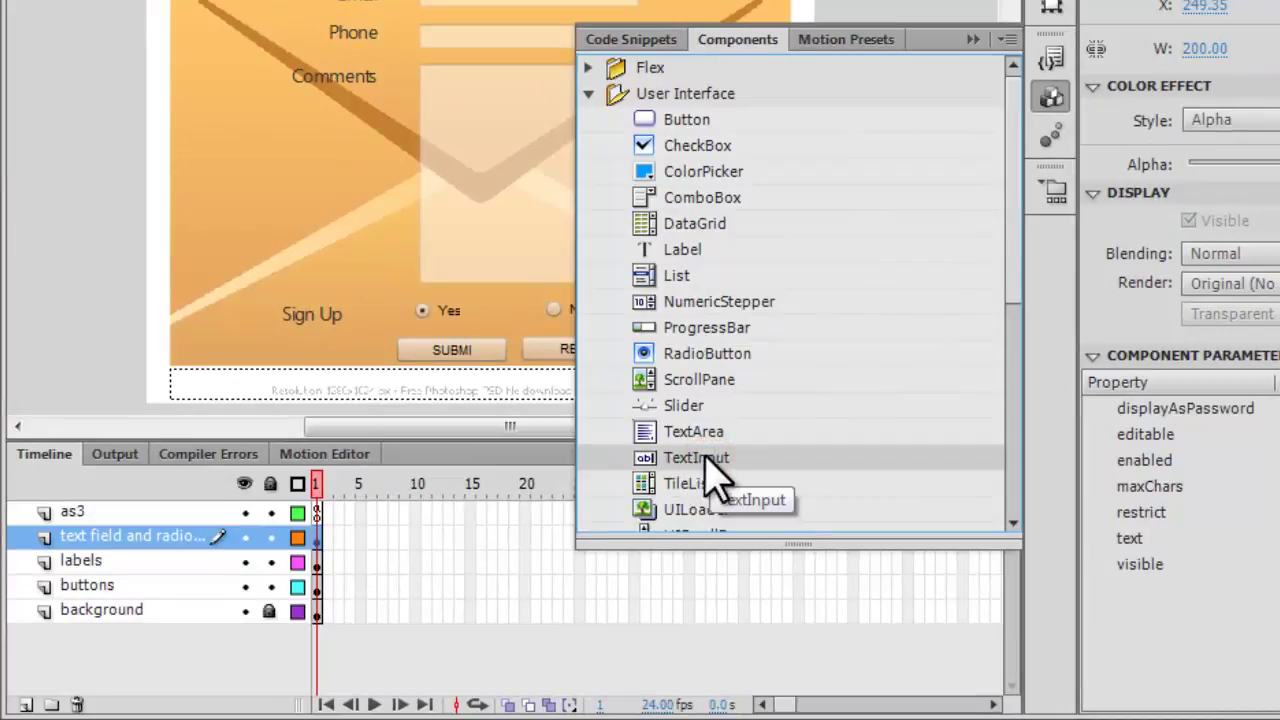
drag(686, 460, 85, 155)
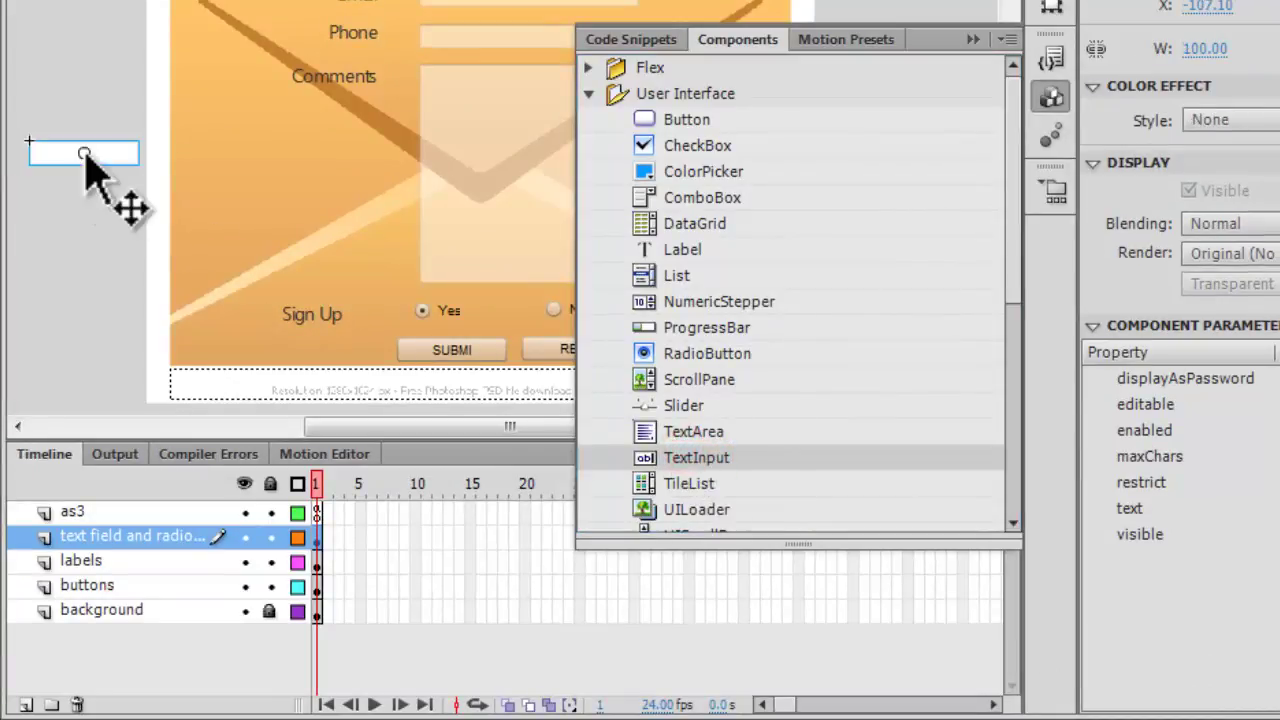
key(Delete)
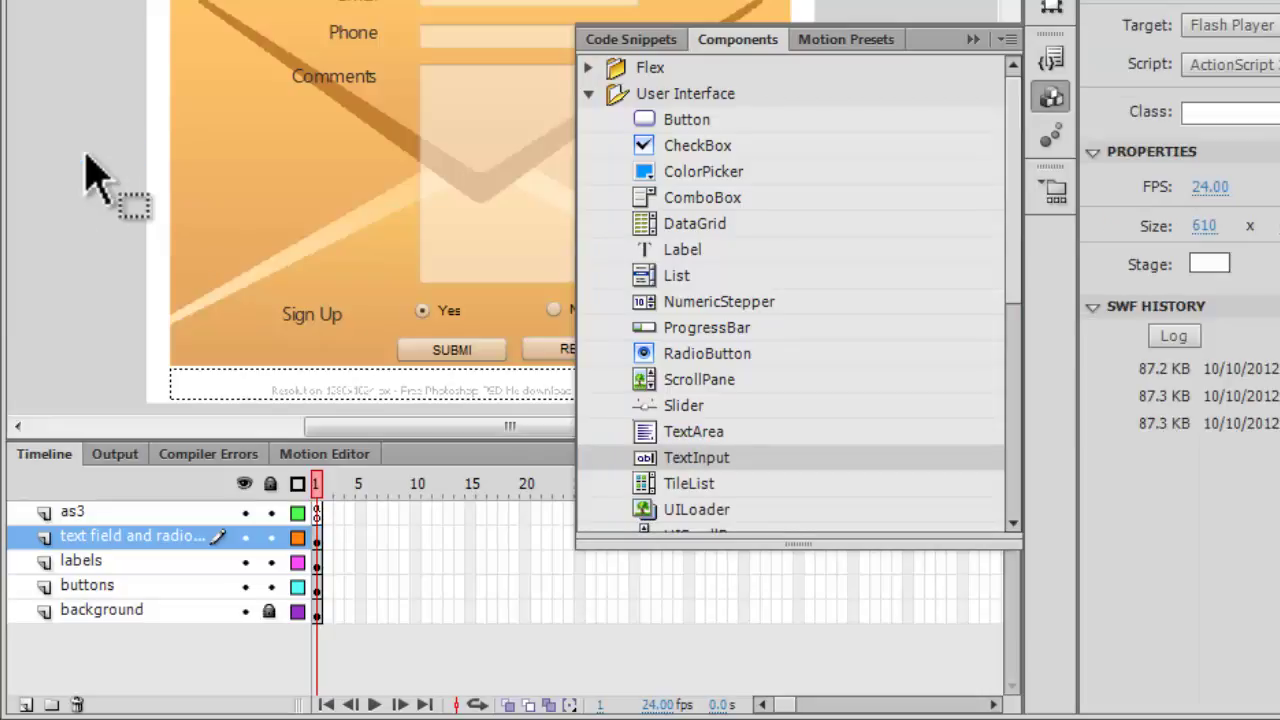
click(970, 39)
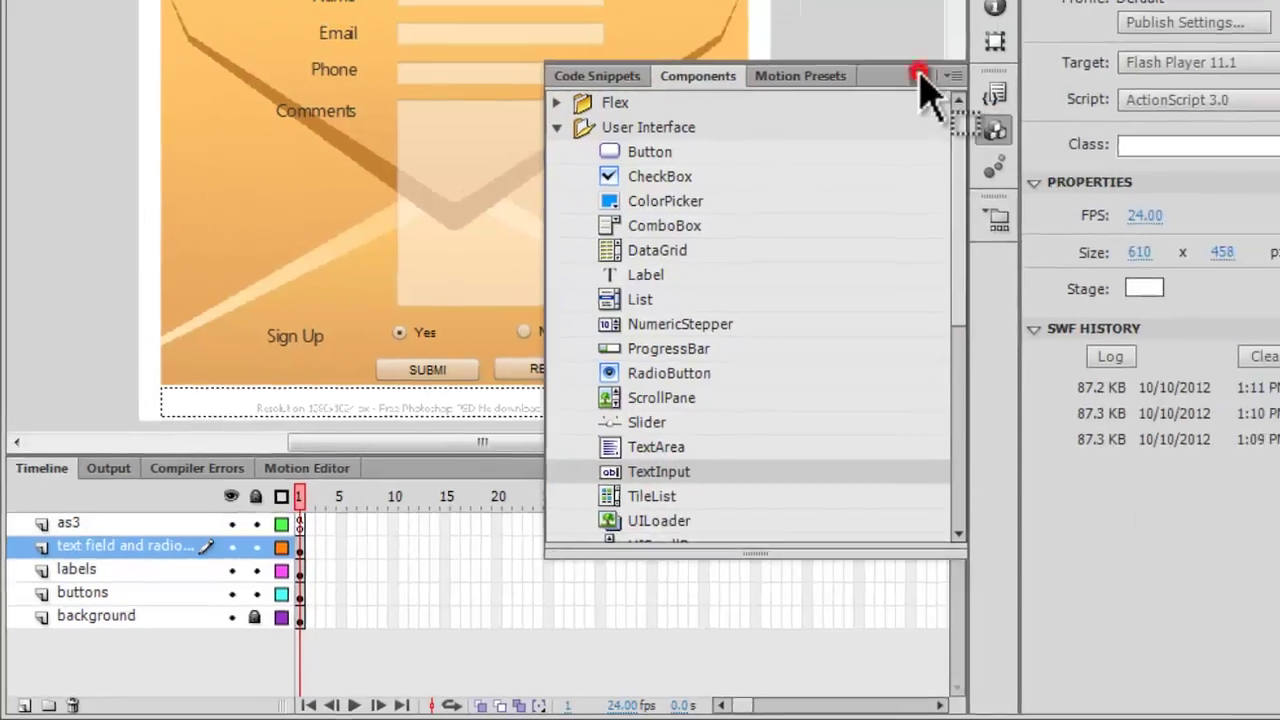
click(918, 76)
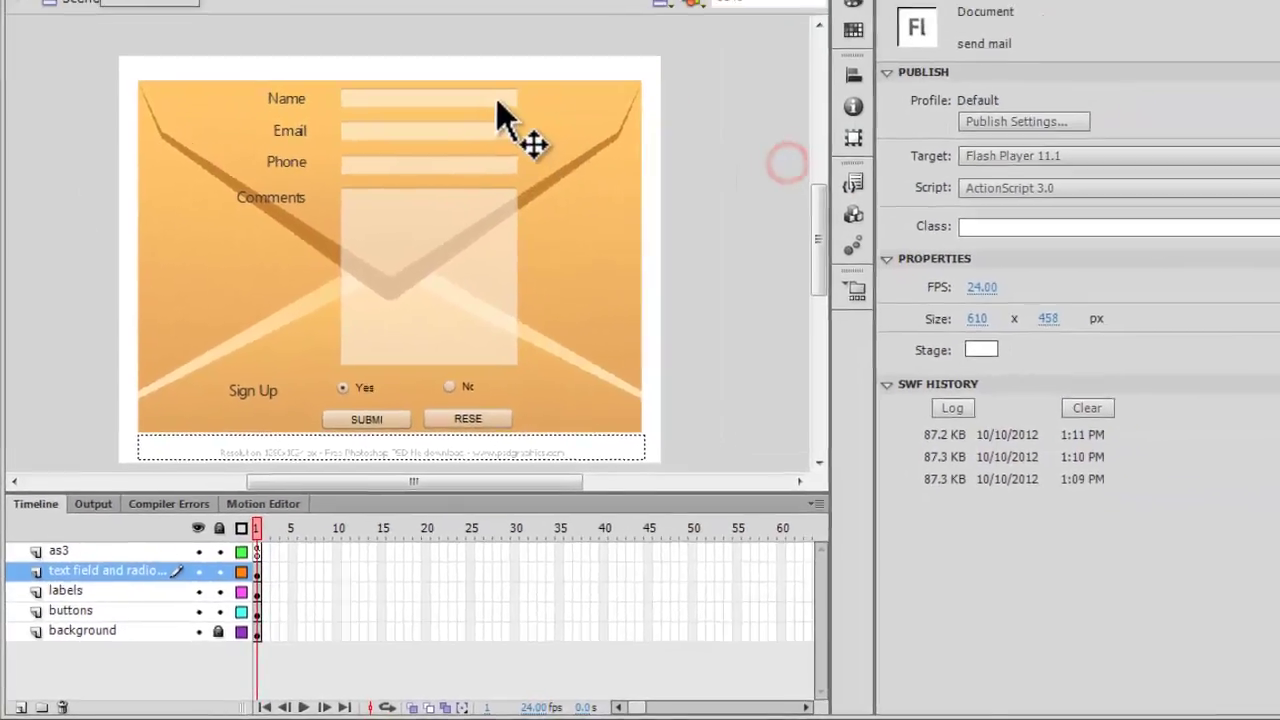
click(572, 1)
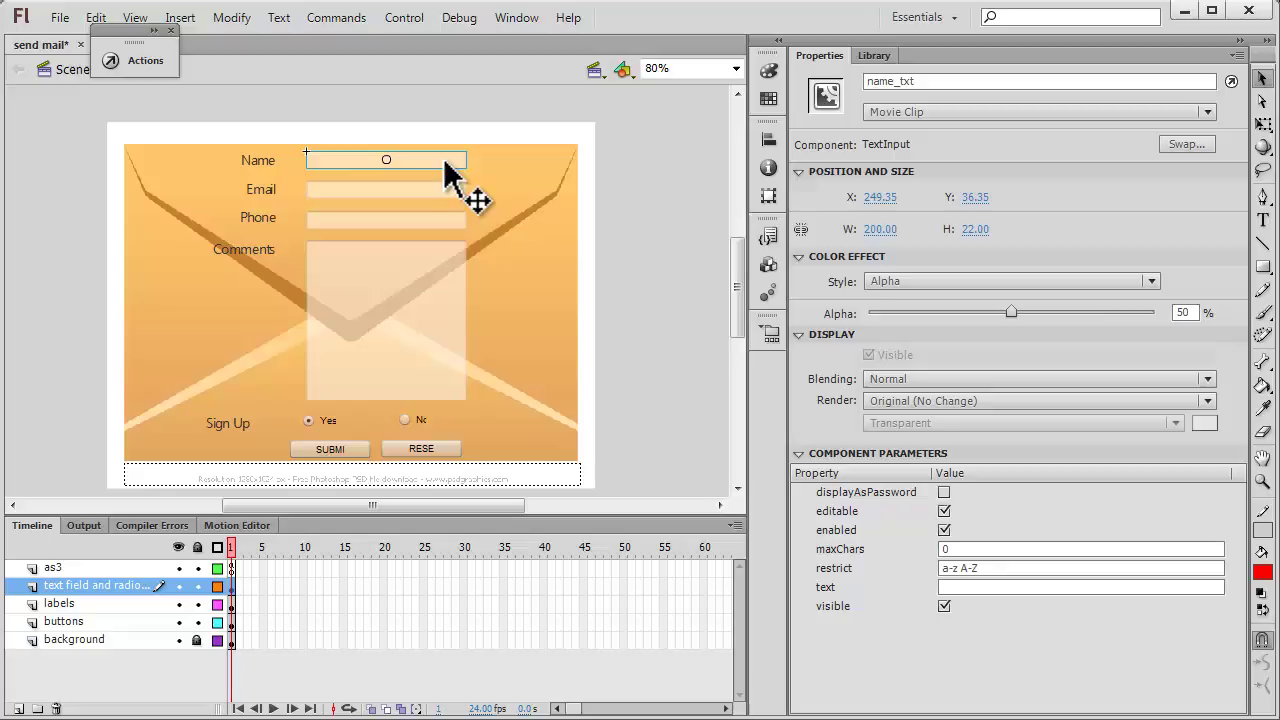
click(443, 190)
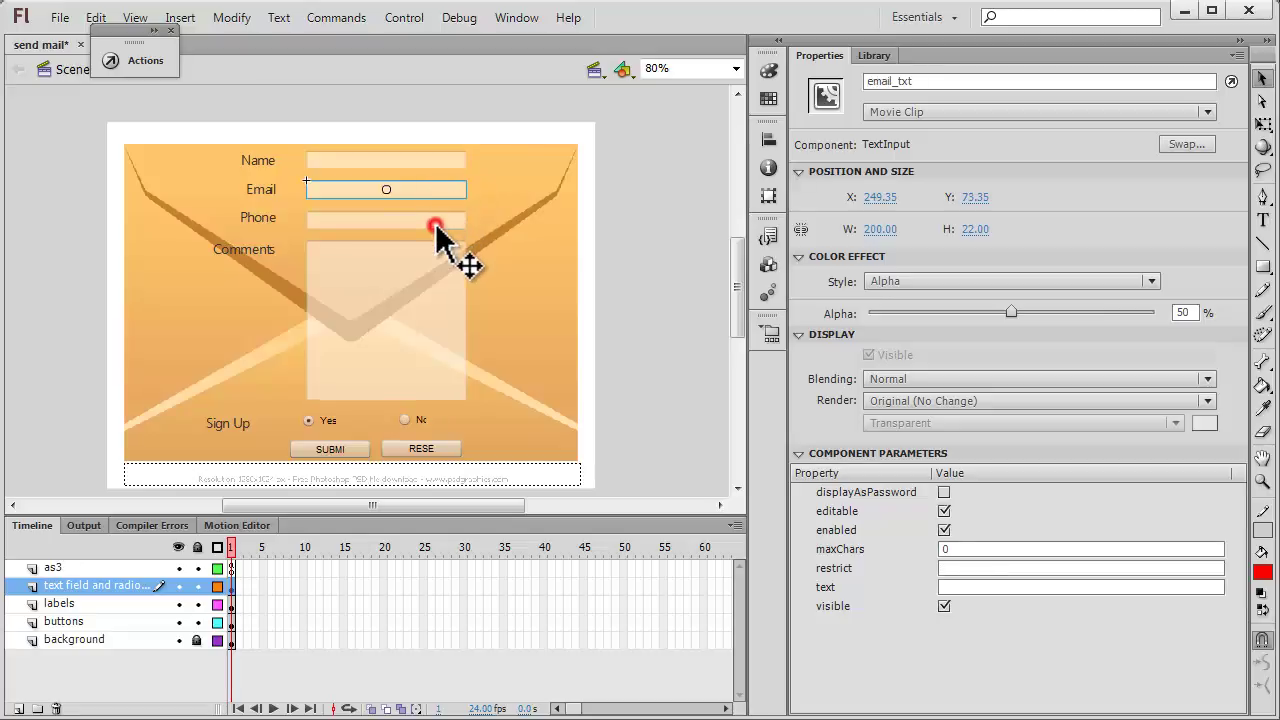
click(436, 224)
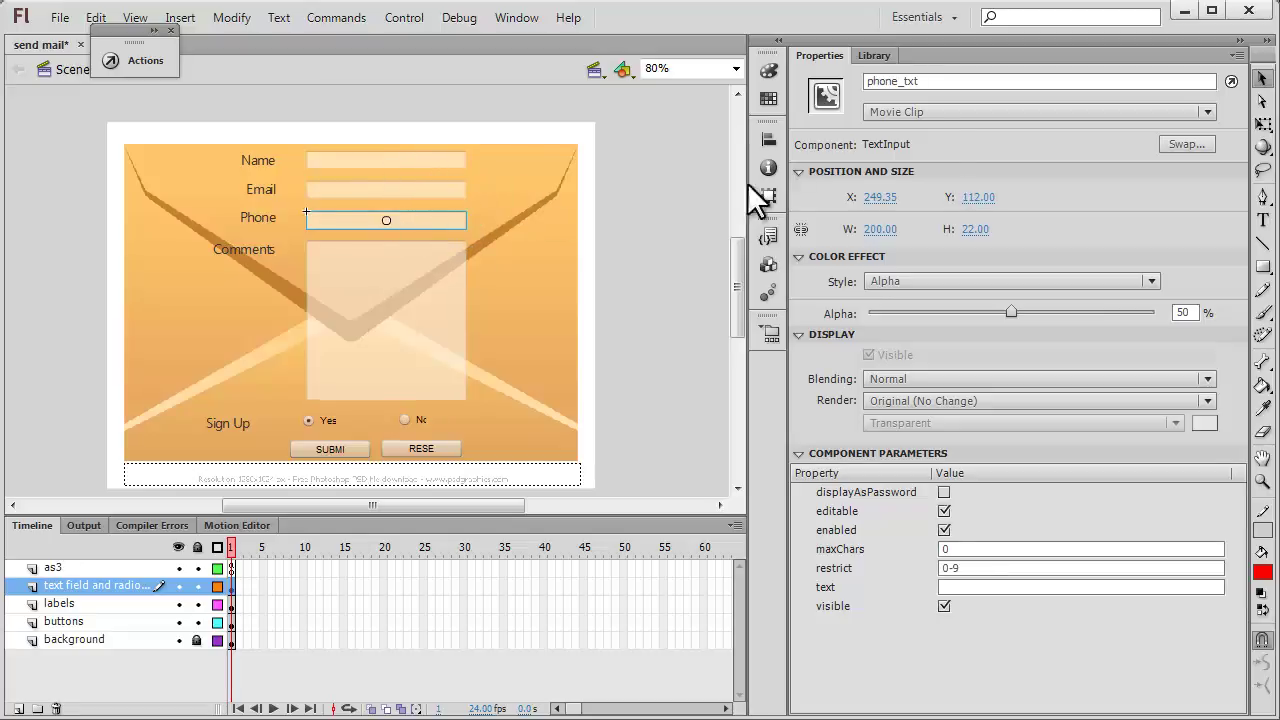
click(452, 160)
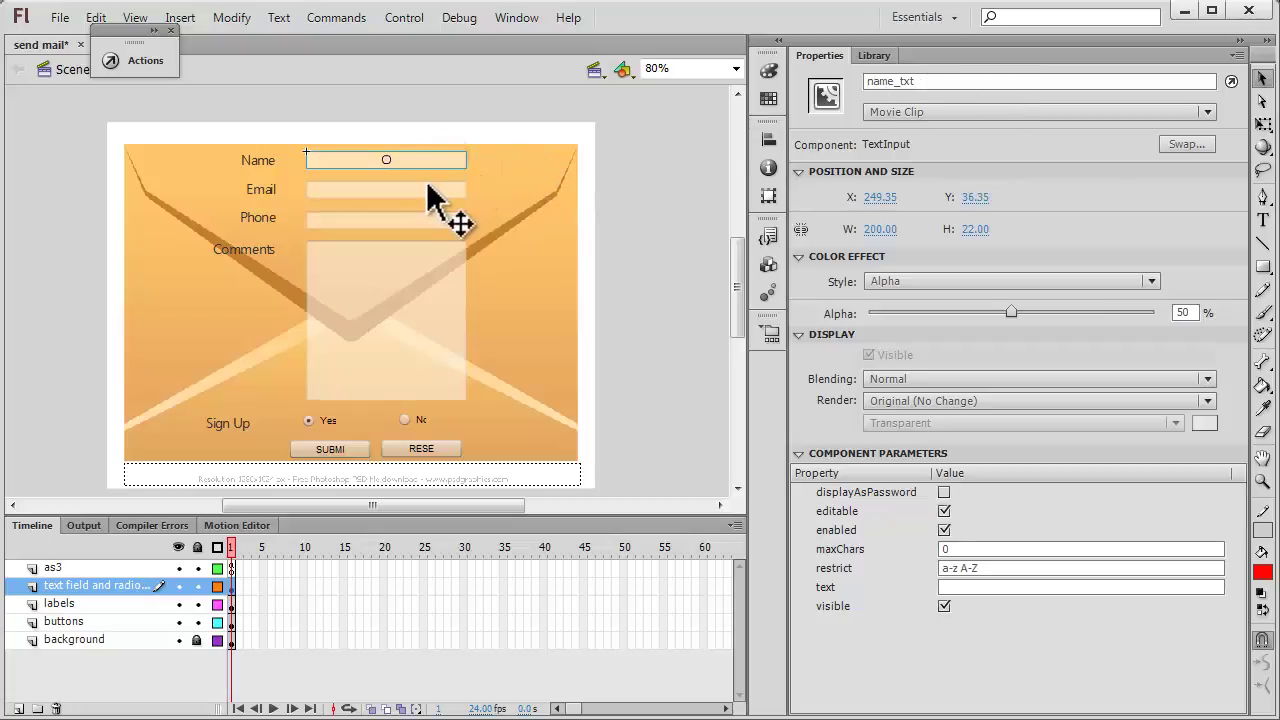
click(428, 190)
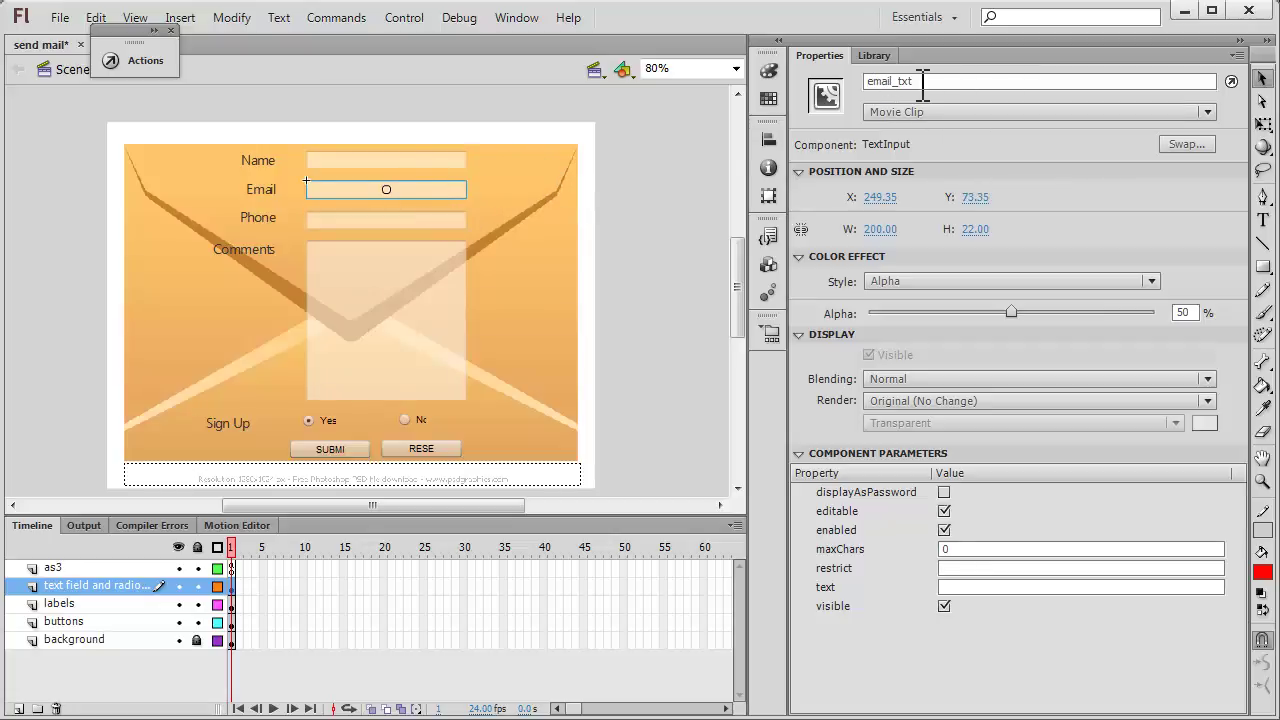
click(443, 221)
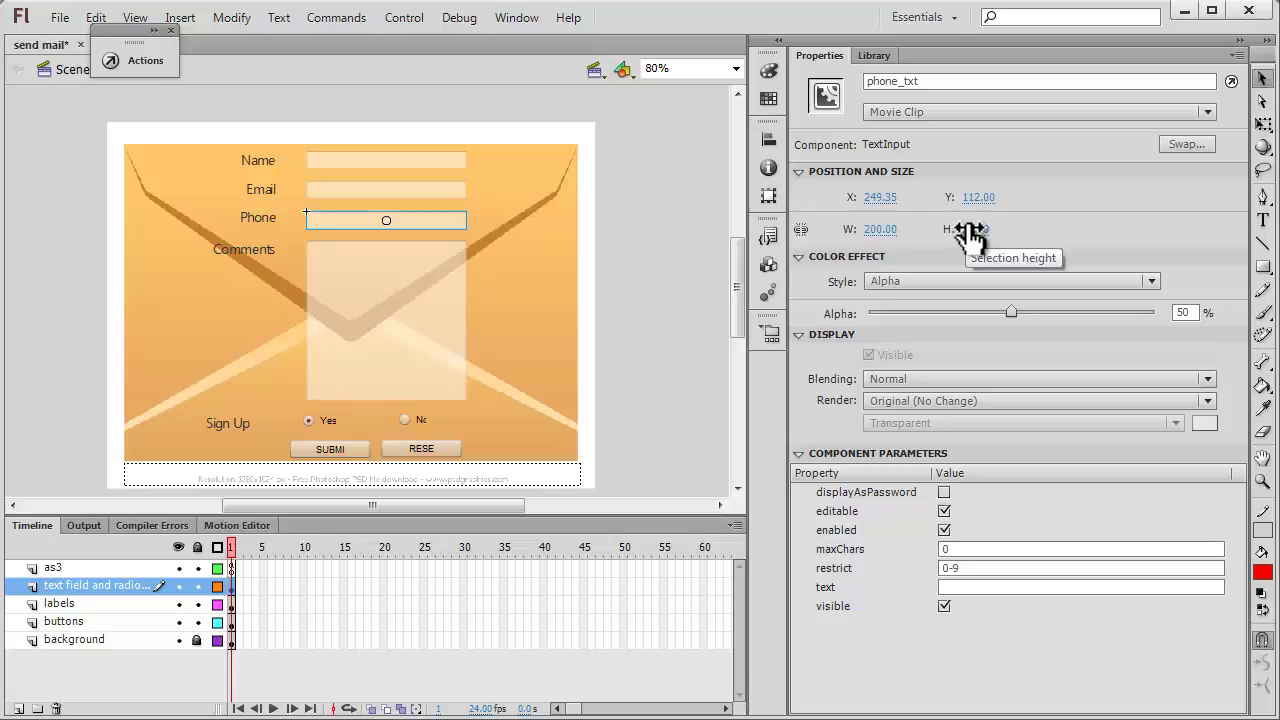
click(1013, 314)
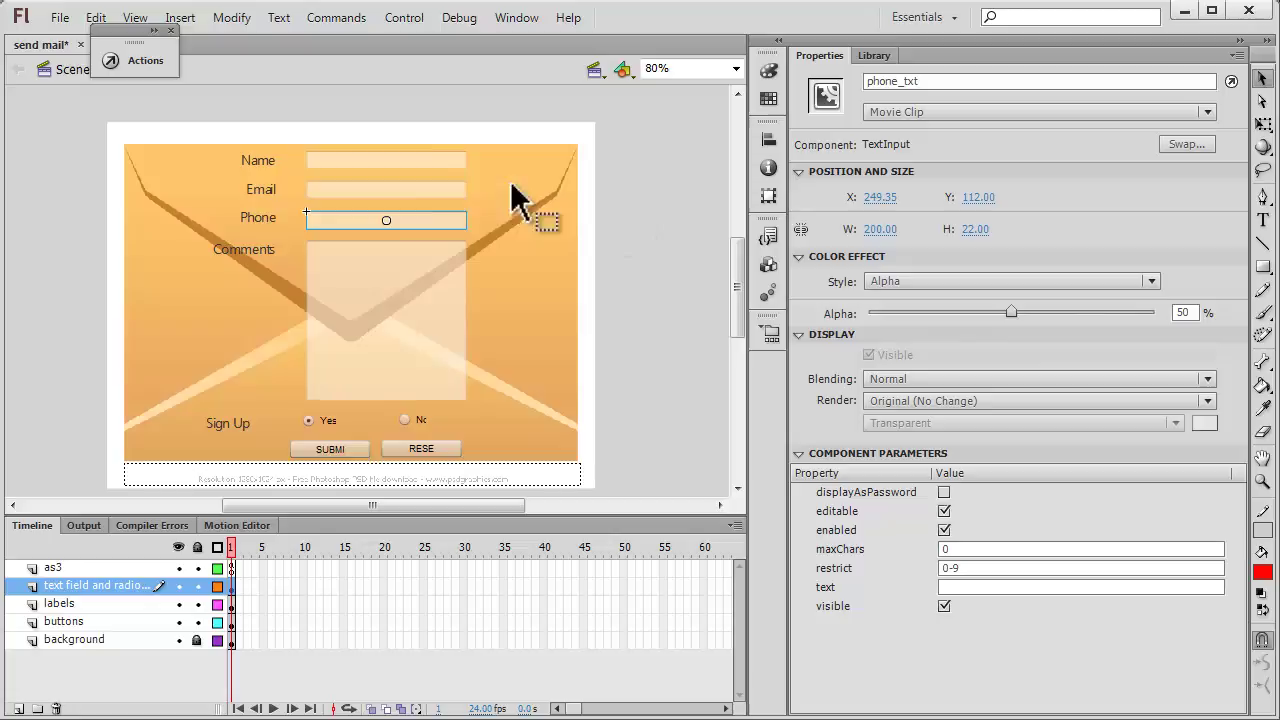
drag(414, 157, 424, 214)
click(424, 216)
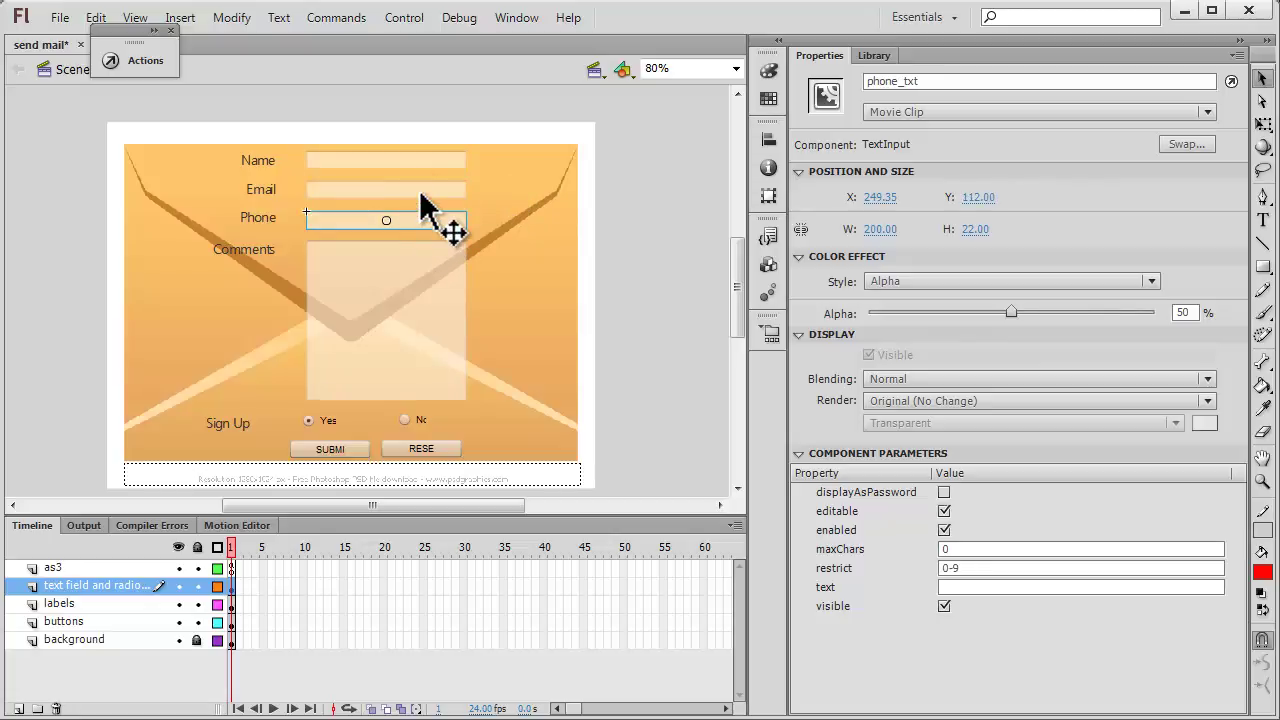
click(416, 158)
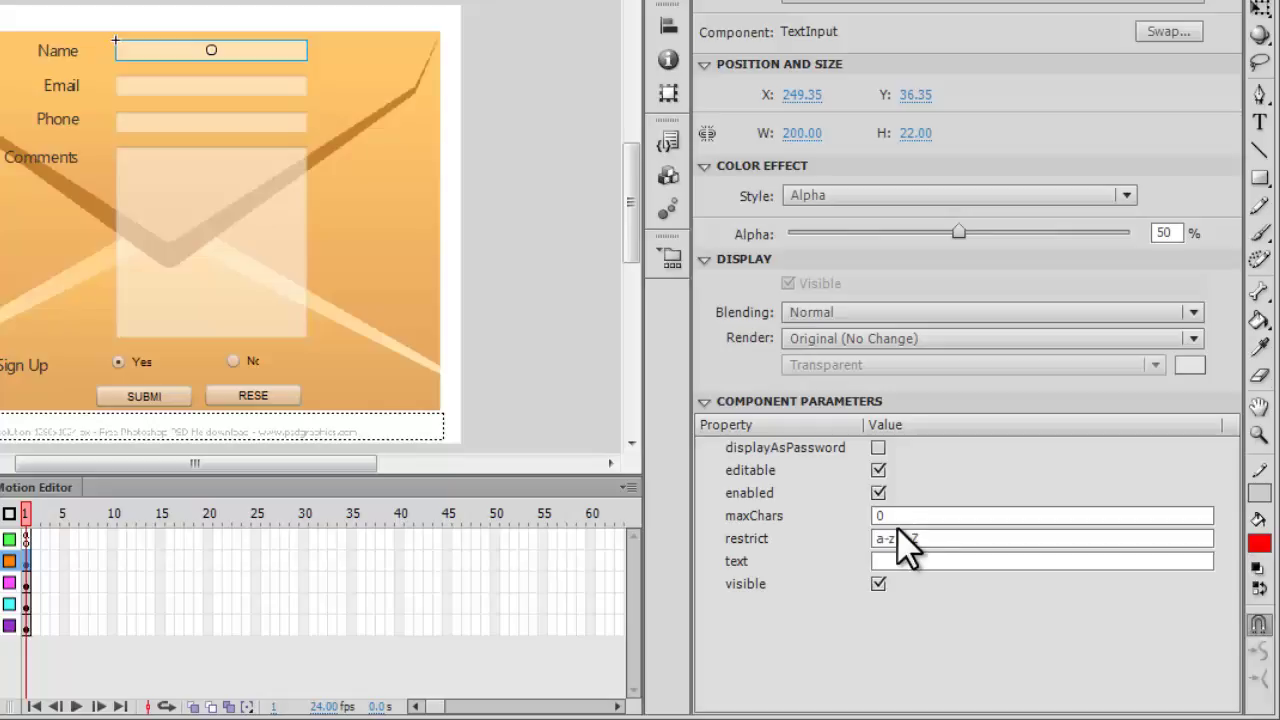
click(286, 85)
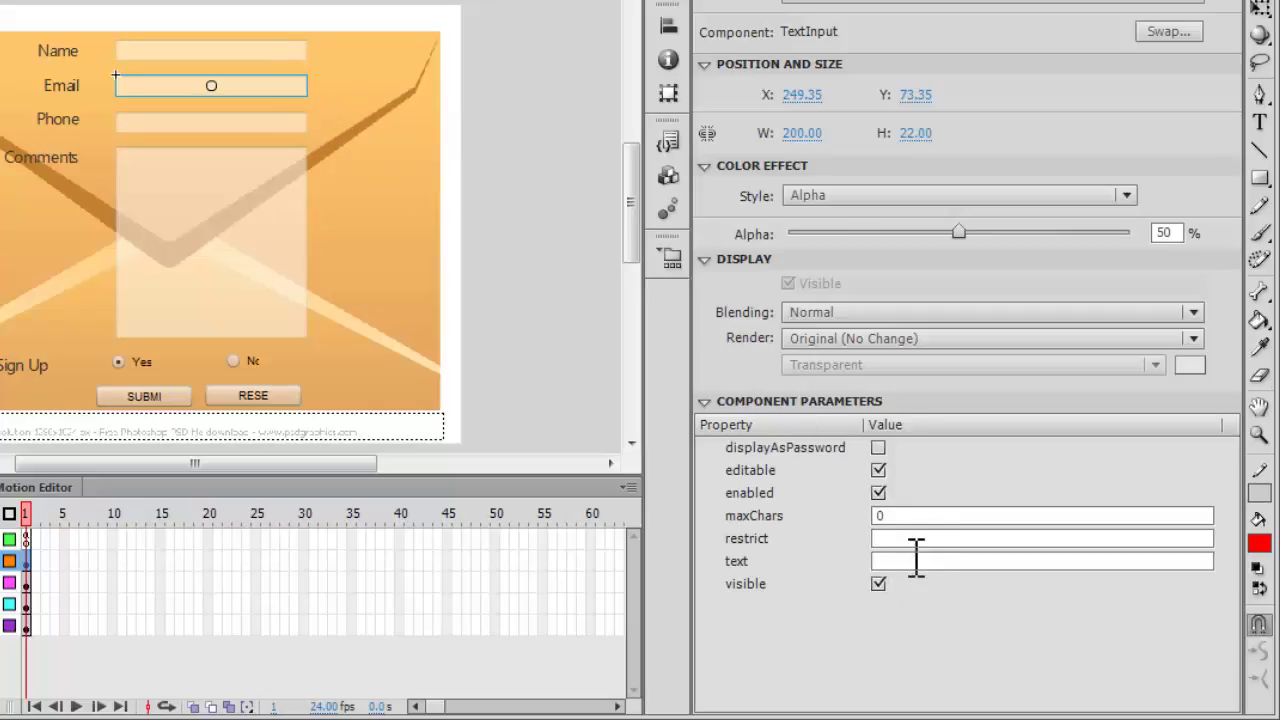
click(258, 122)
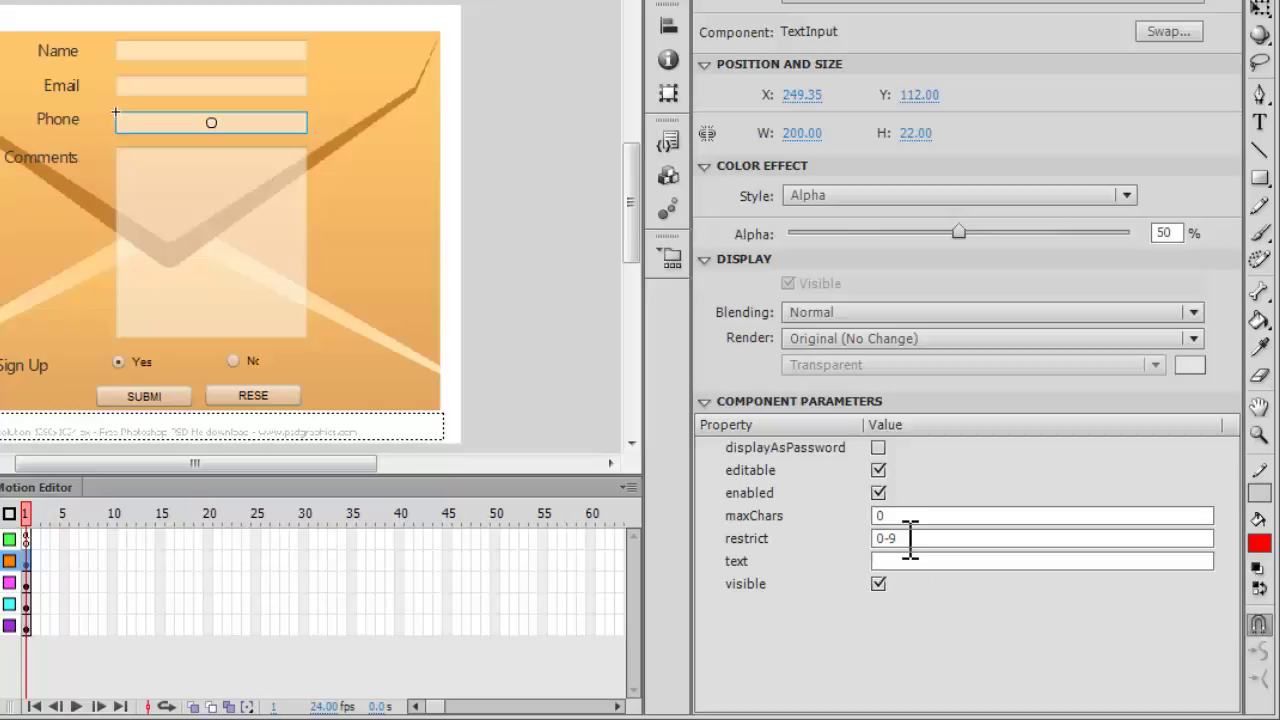
click(190, 205)
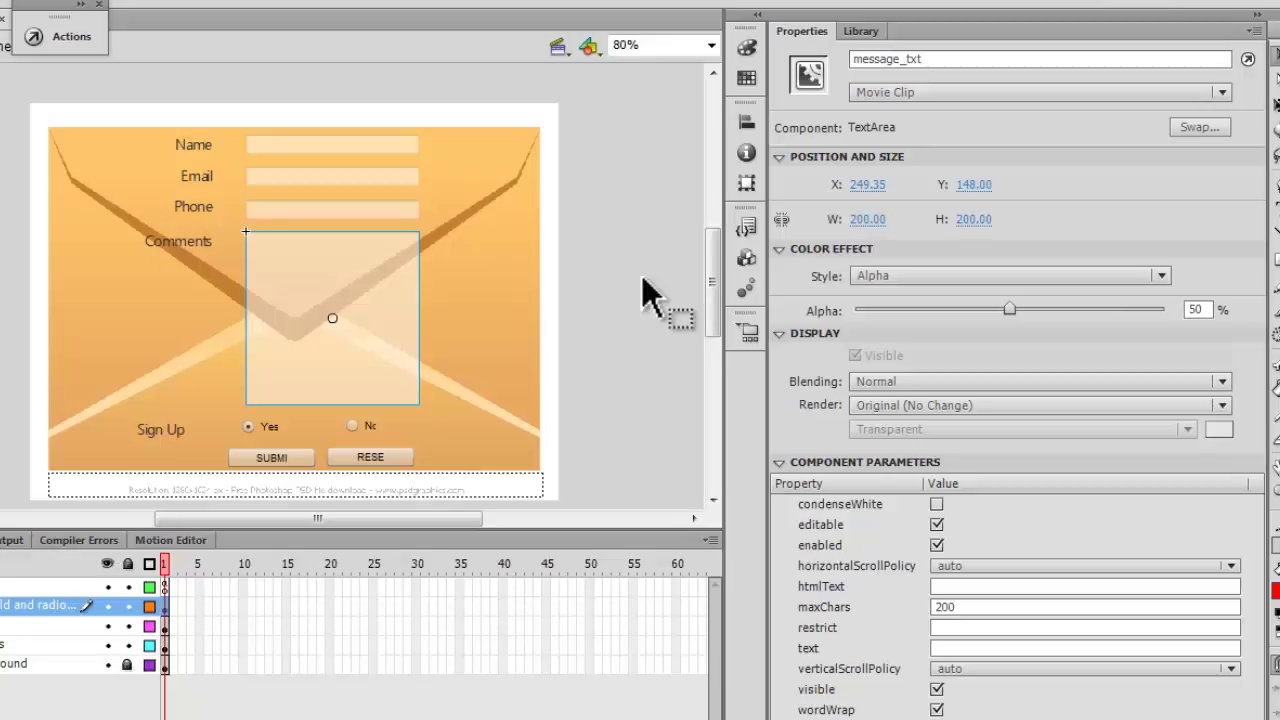
Slide message_txt's Alpha up to 100% and back down to 50%.
drag(1008, 311, 1161, 311)
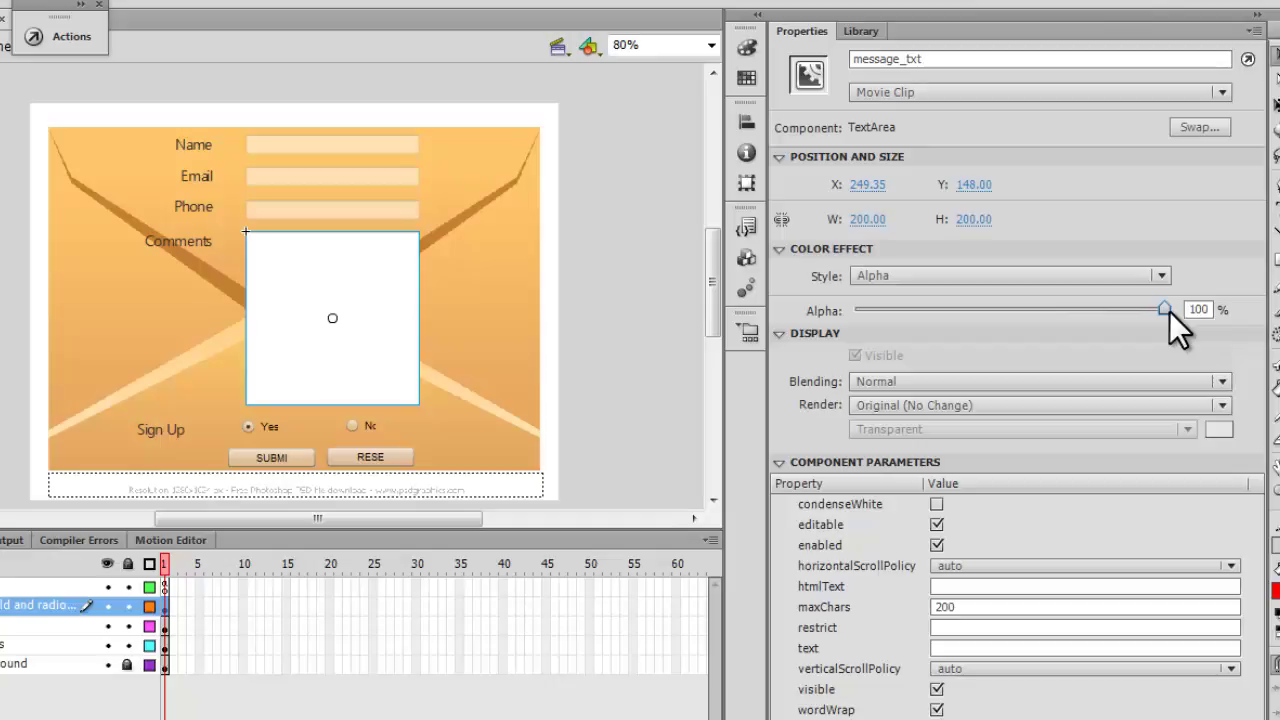
drag(1169, 311, 1026, 308)
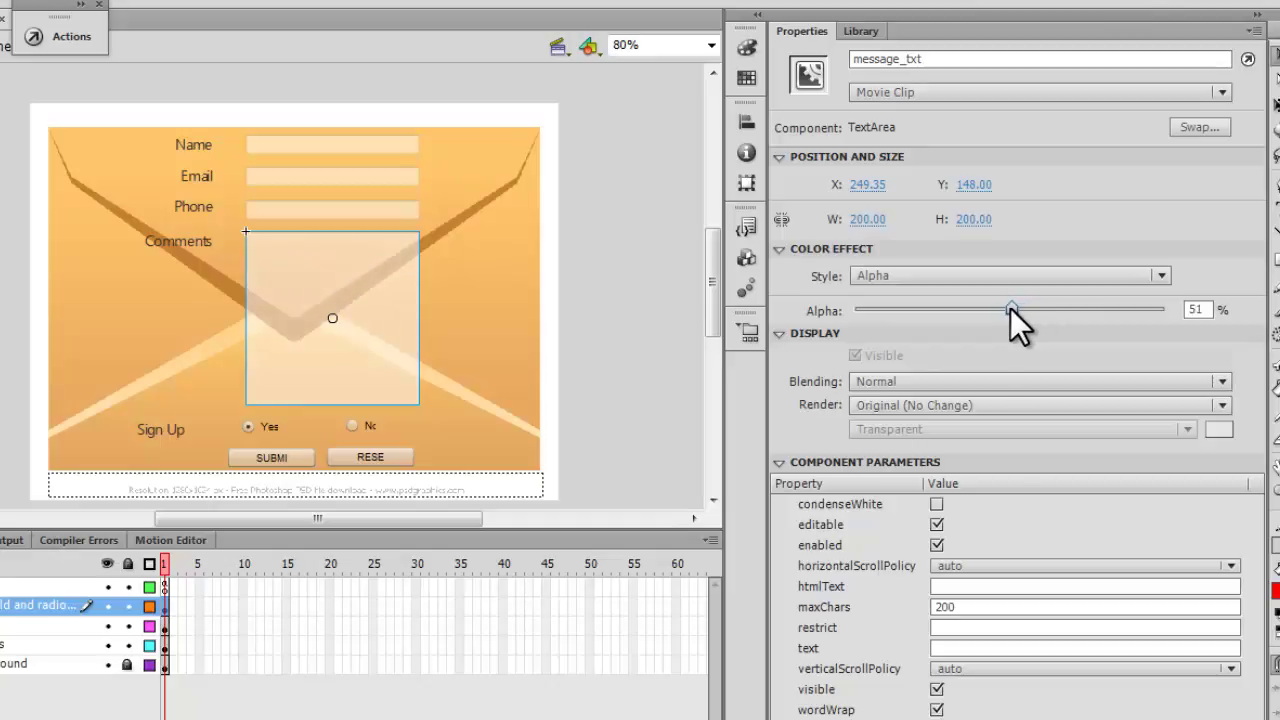
drag(1010, 308, 1009, 308)
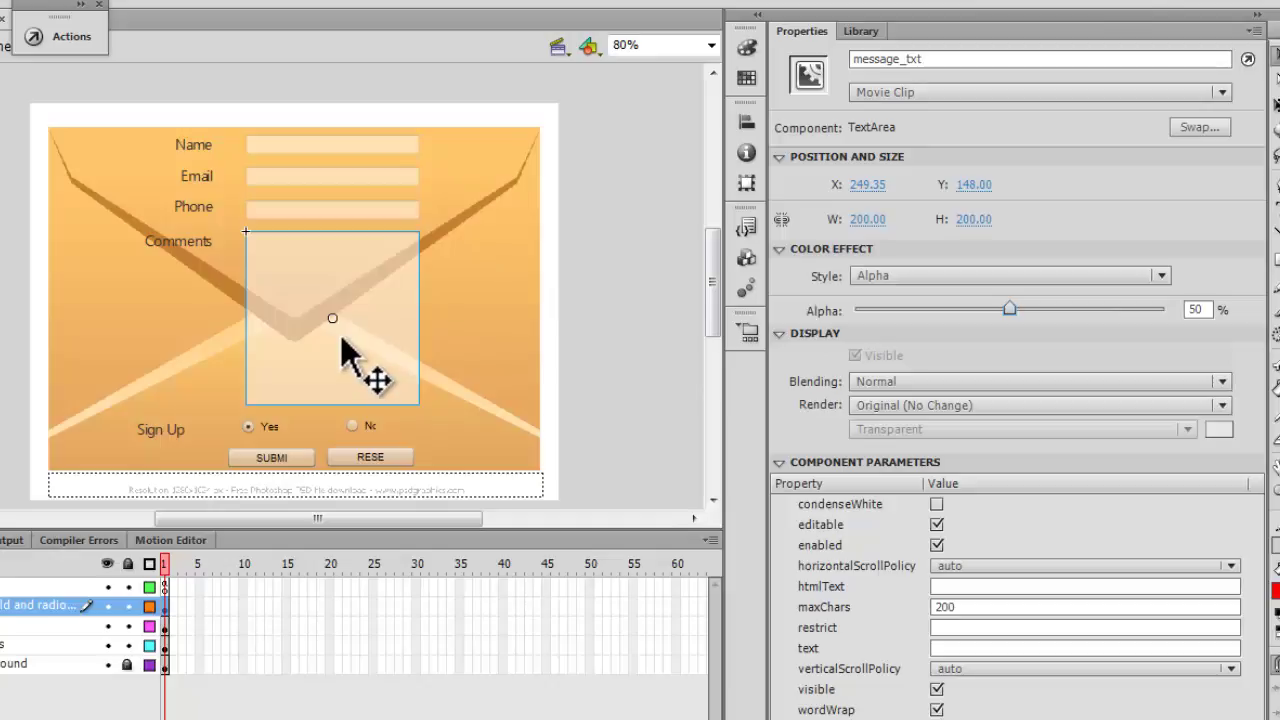
Point out the TextArea component, close the Components list, and check message_txt's 200-character maxChars.
click(750, 258)
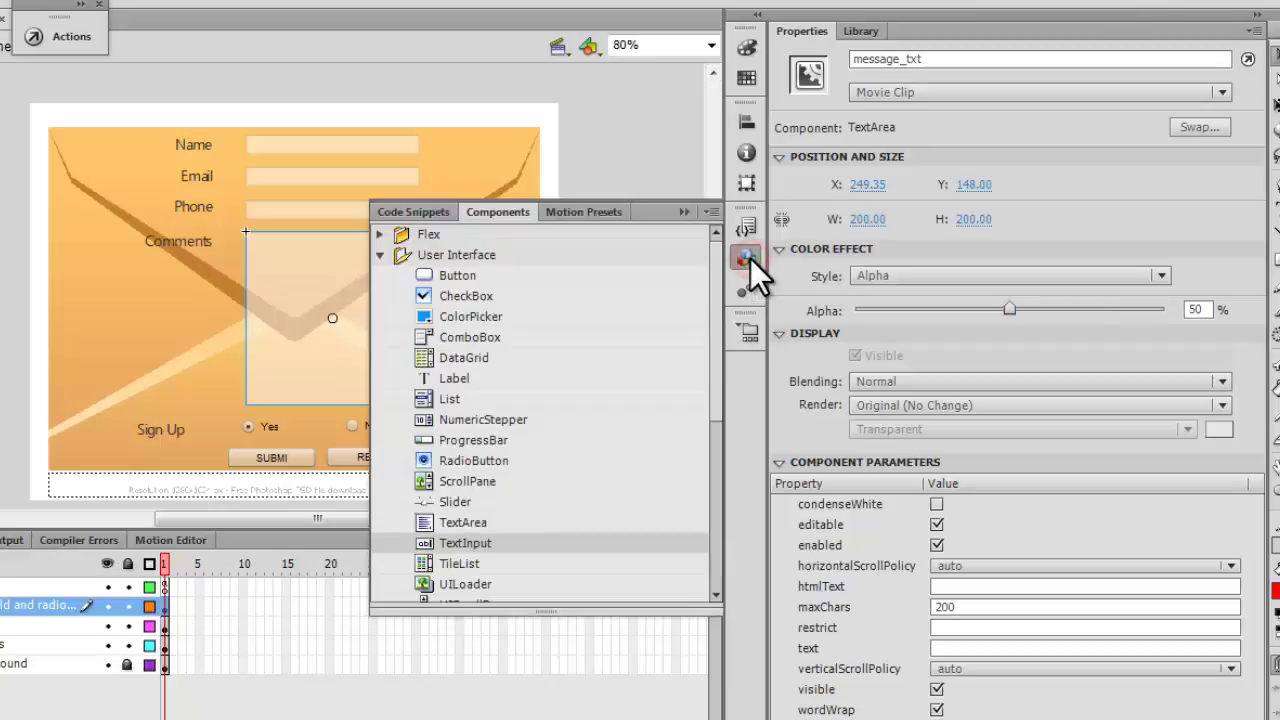
click(478, 522)
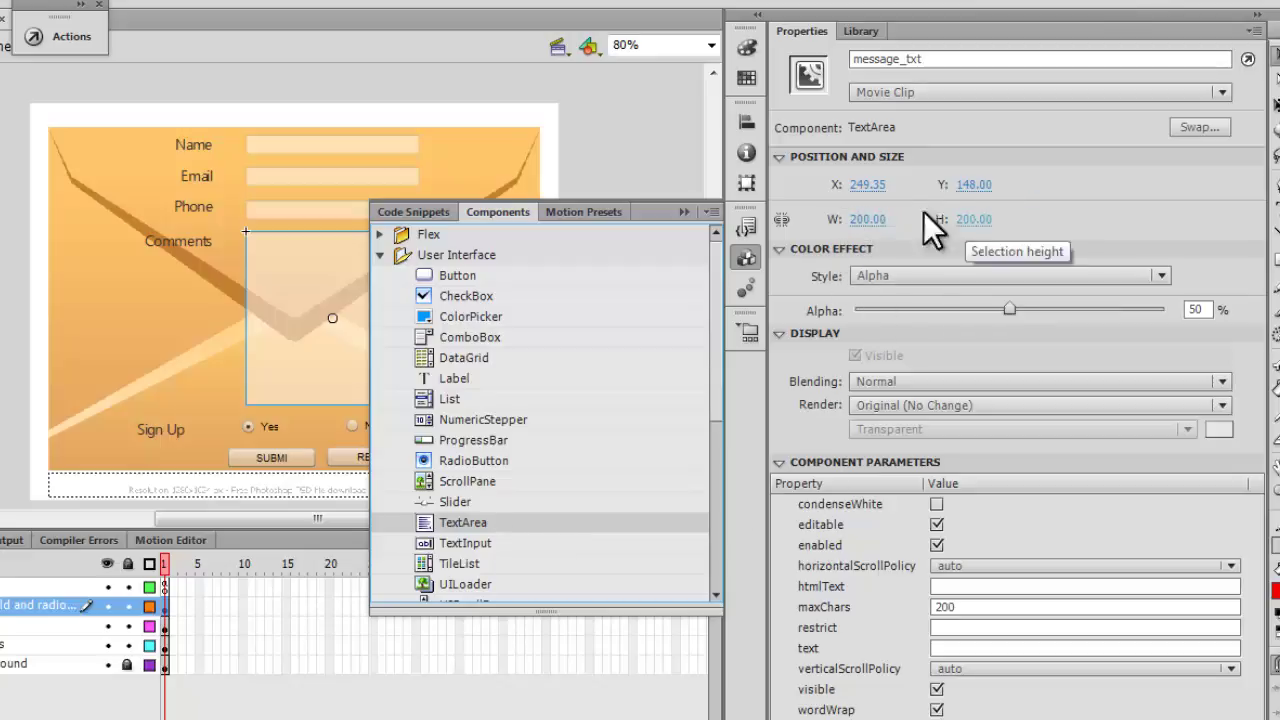
click(683, 211)
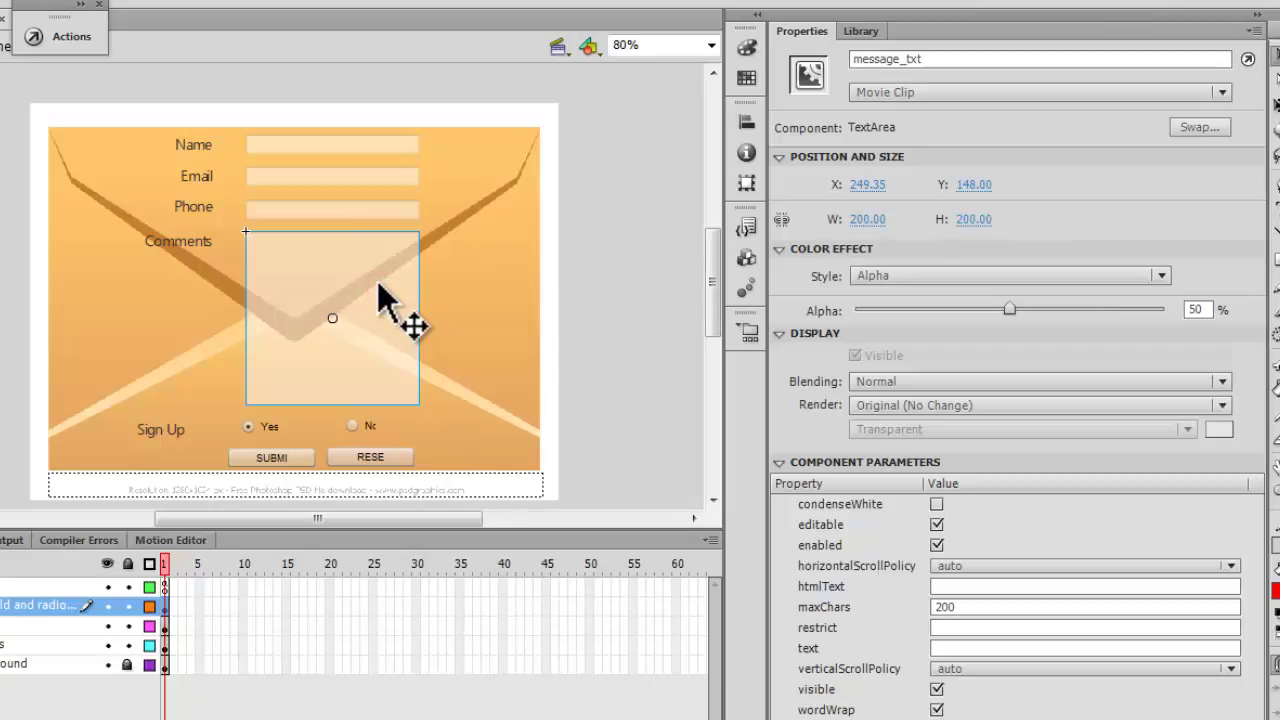
click(992, 605)
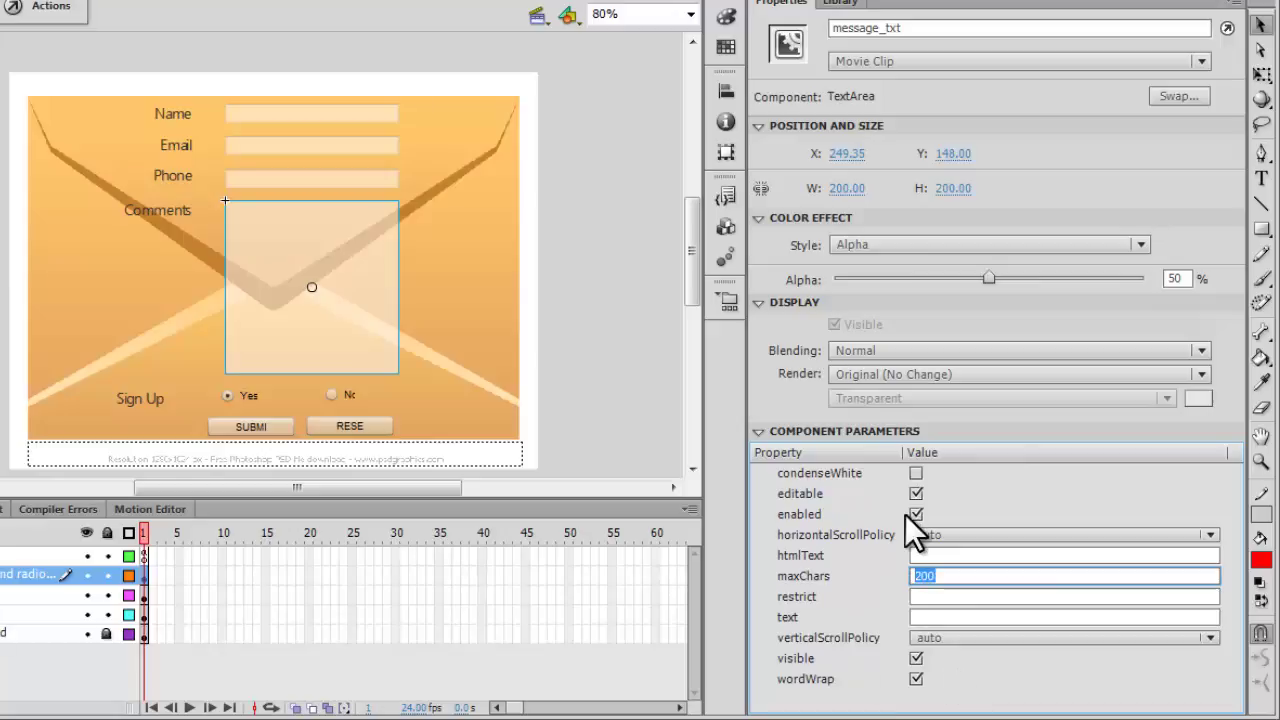
click(260, 425)
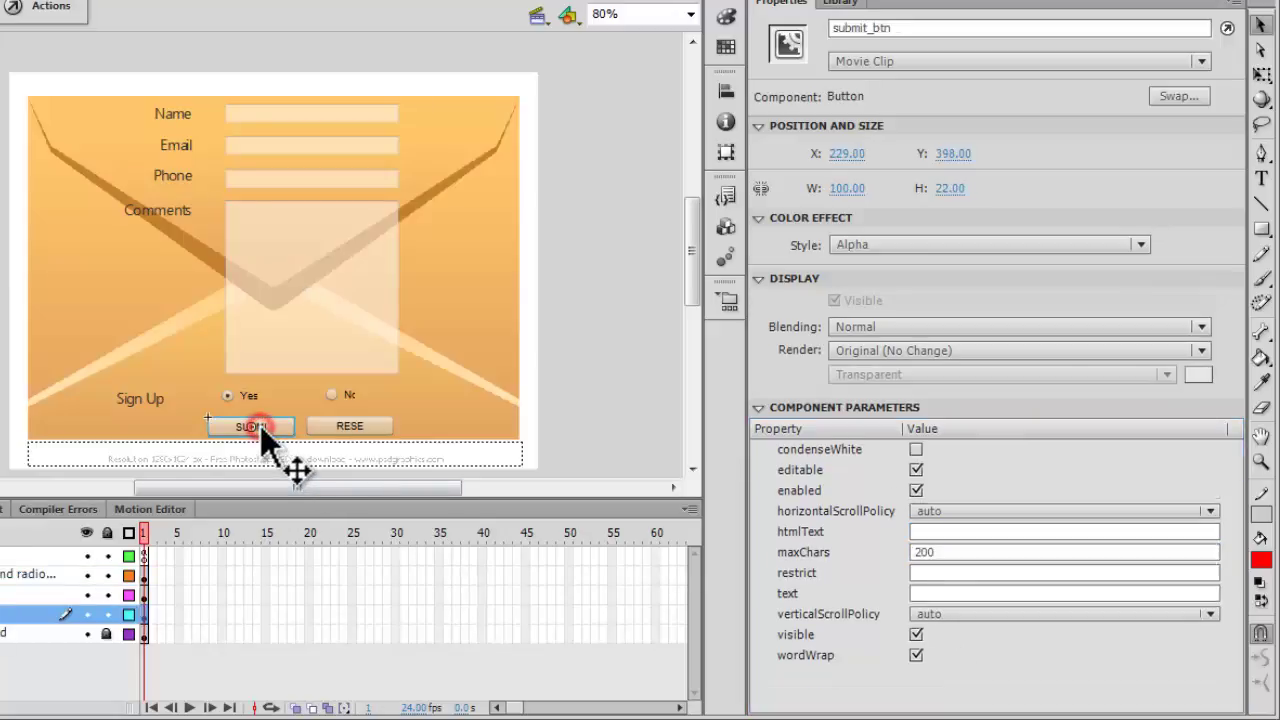
click(328, 421)
click(254, 424)
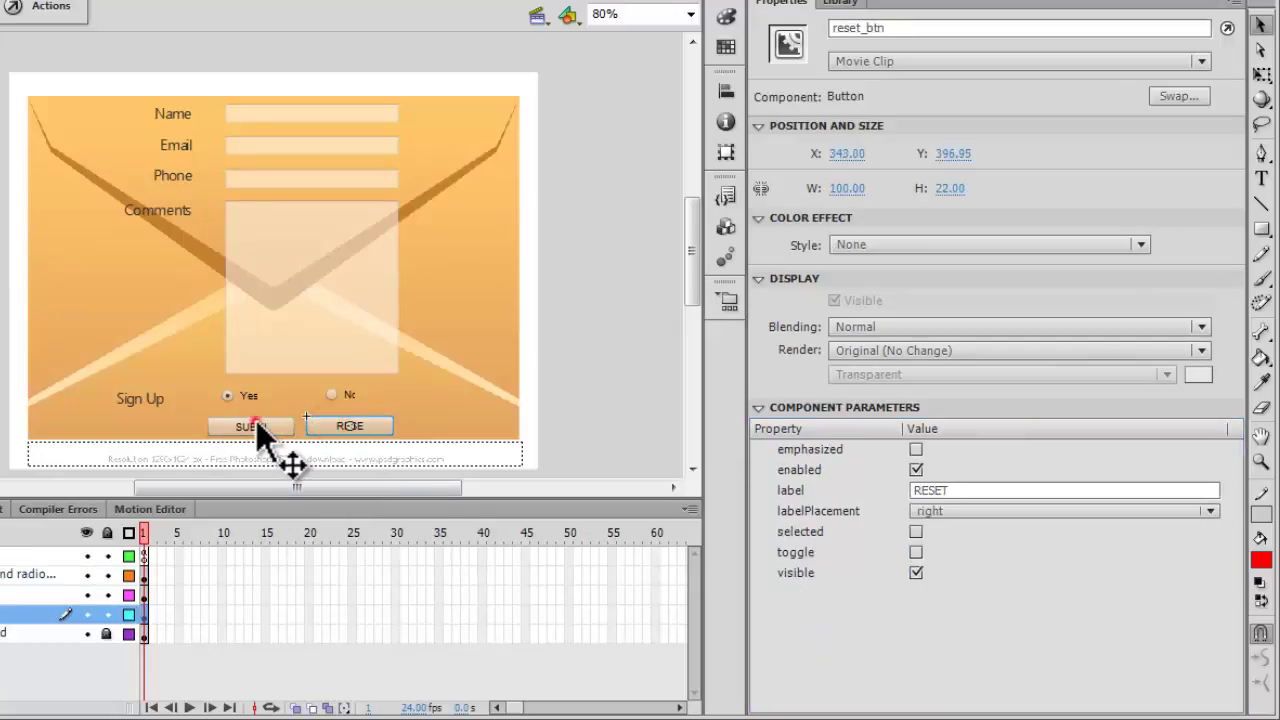
click(341, 425)
double_click(951, 490)
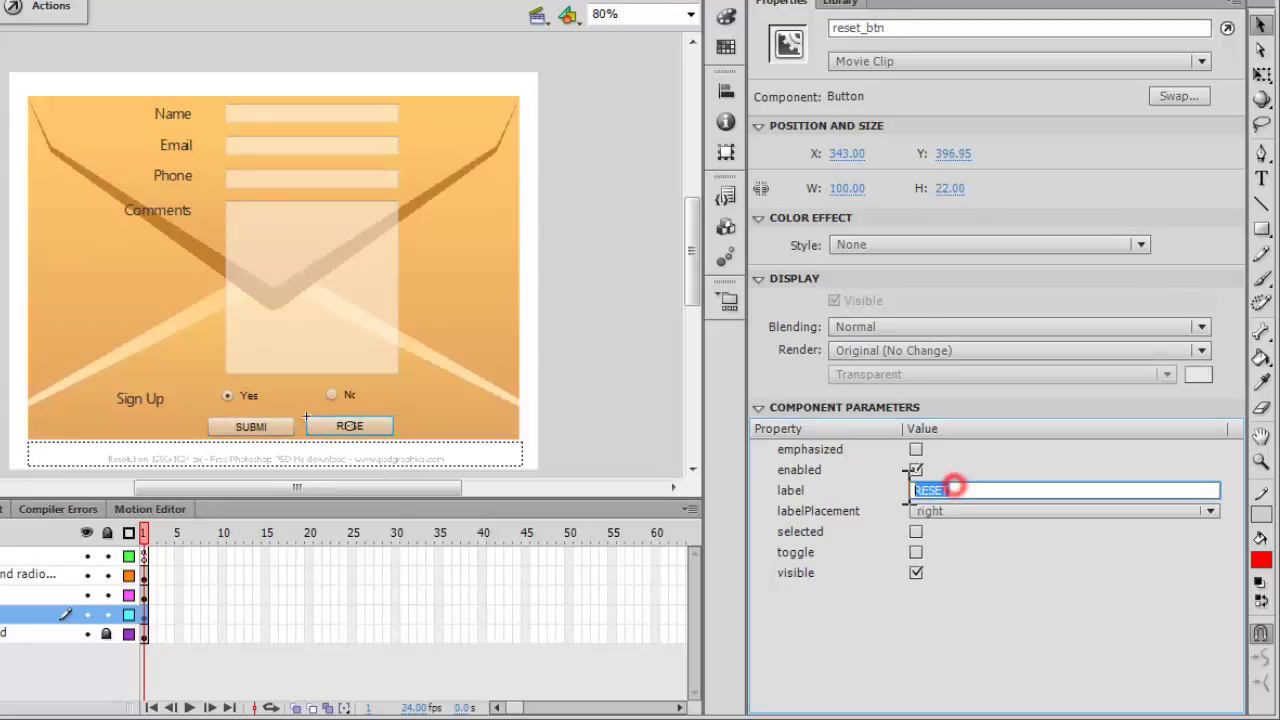
click(268, 432)
click(380, 431)
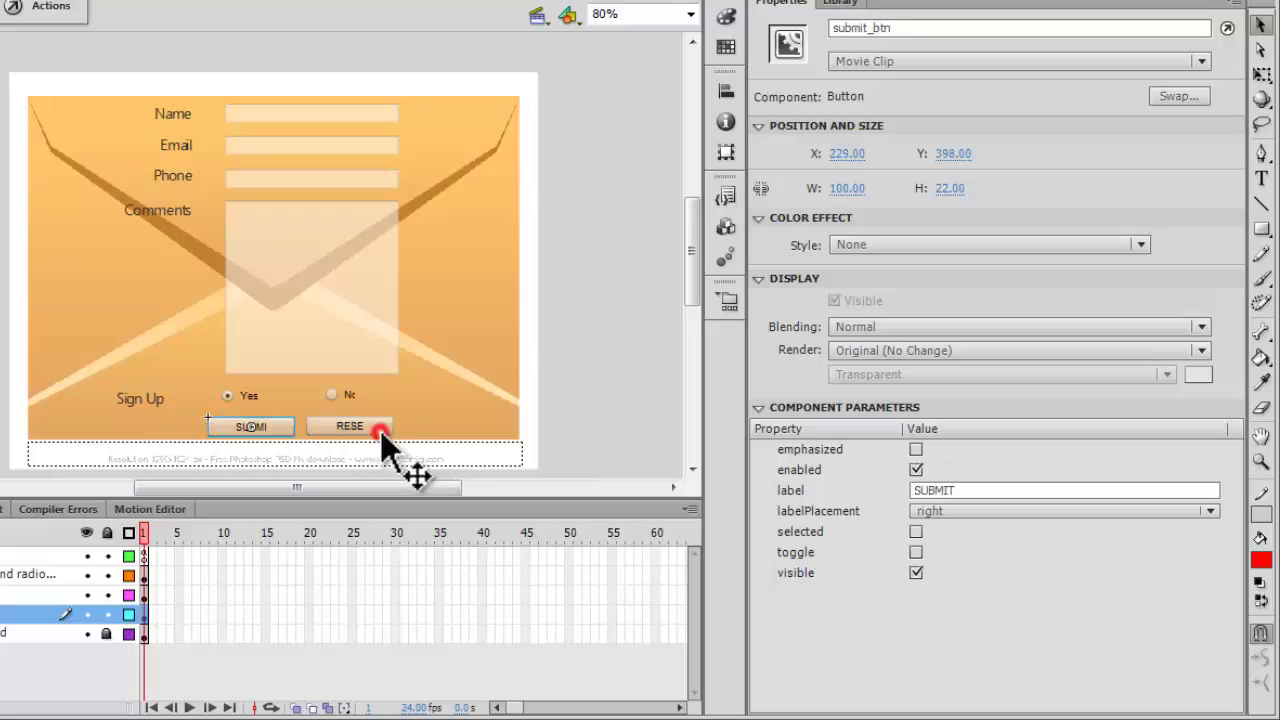
double_click(1000, 491)
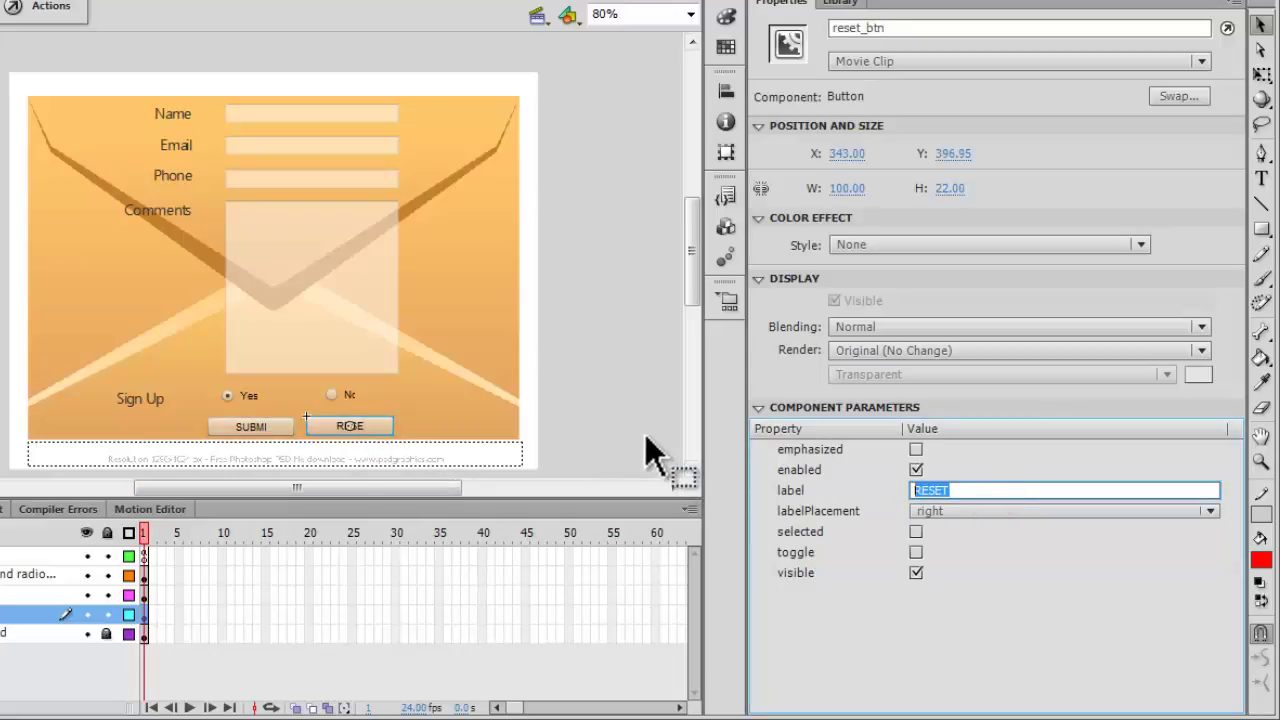
click(718, 228)
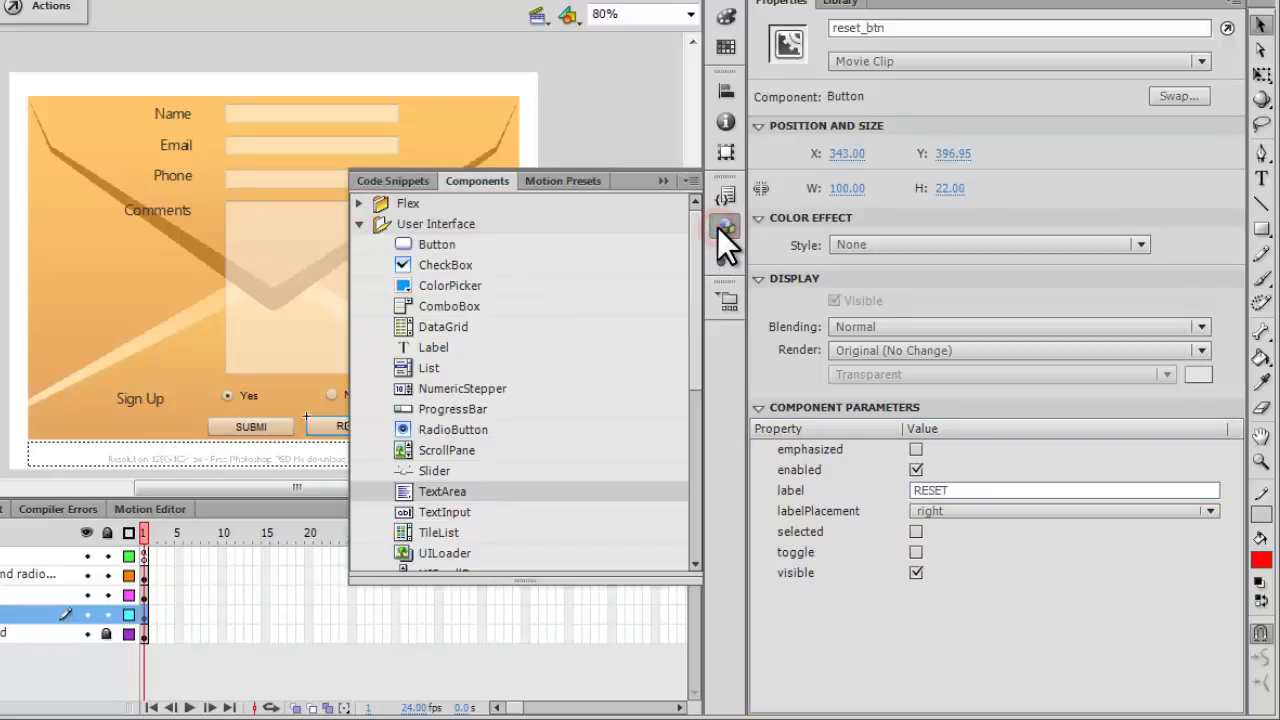
click(450, 245)
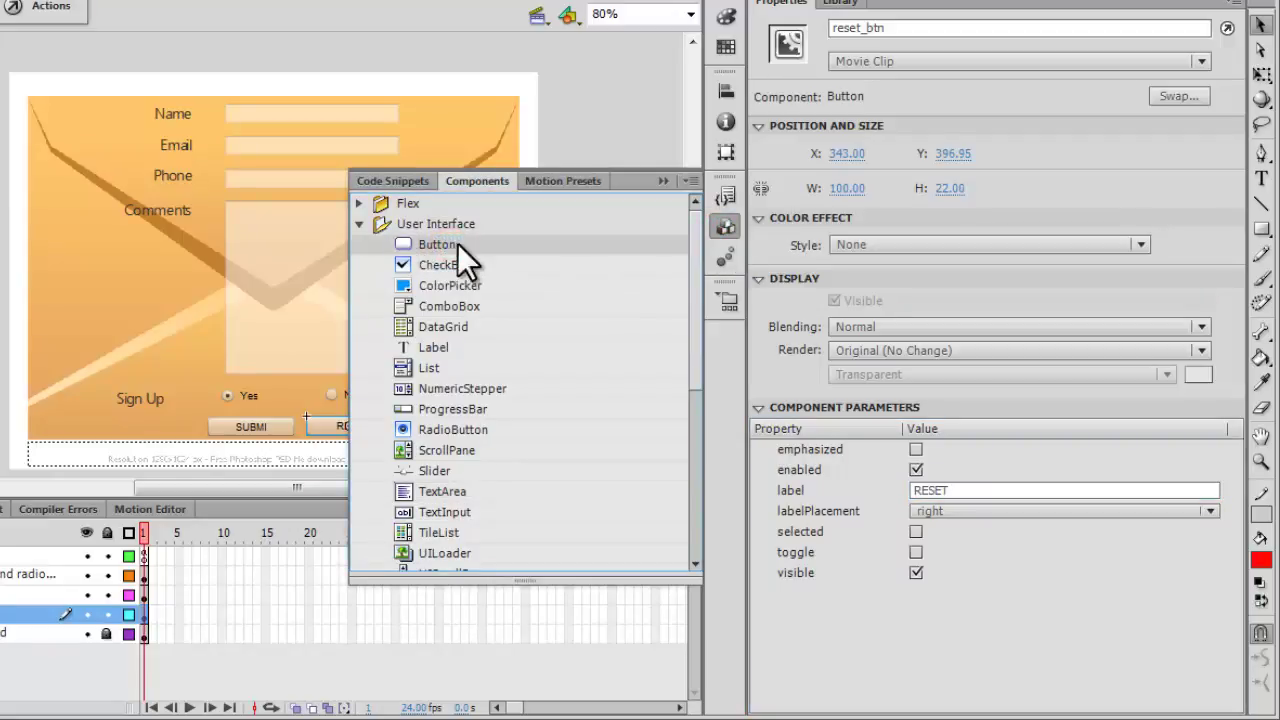
click(662, 182)
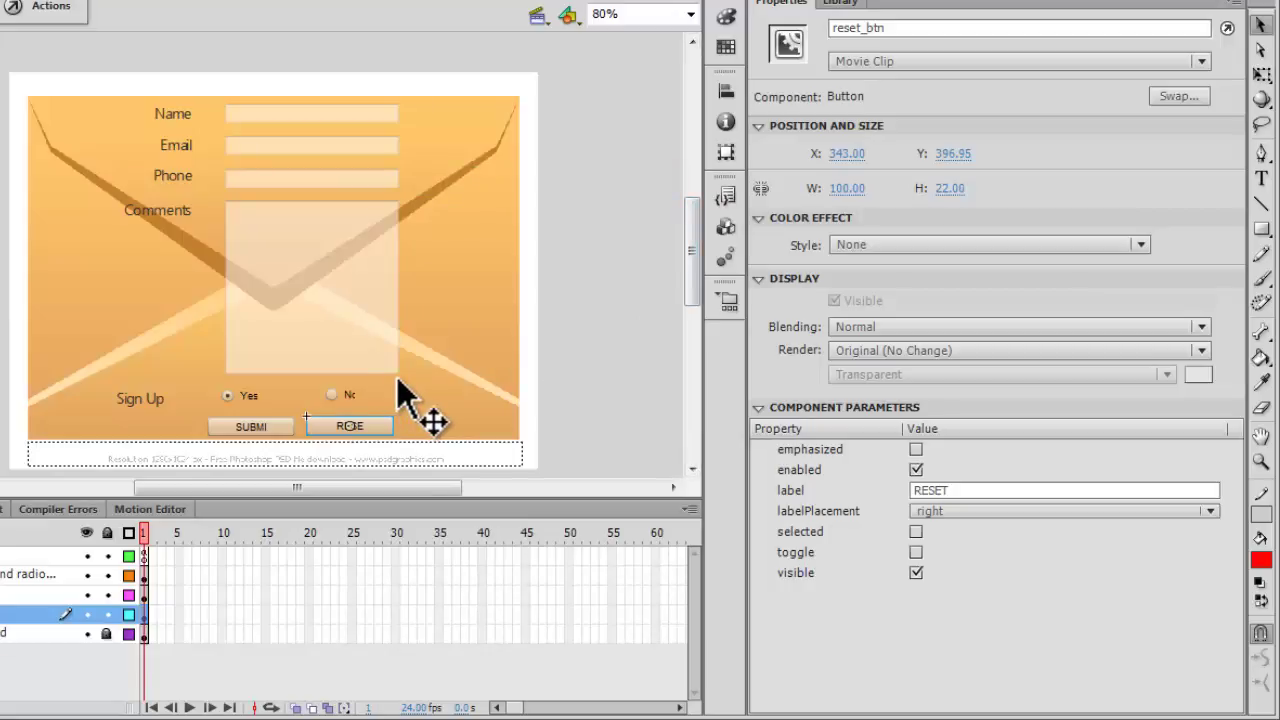
click(357, 455)
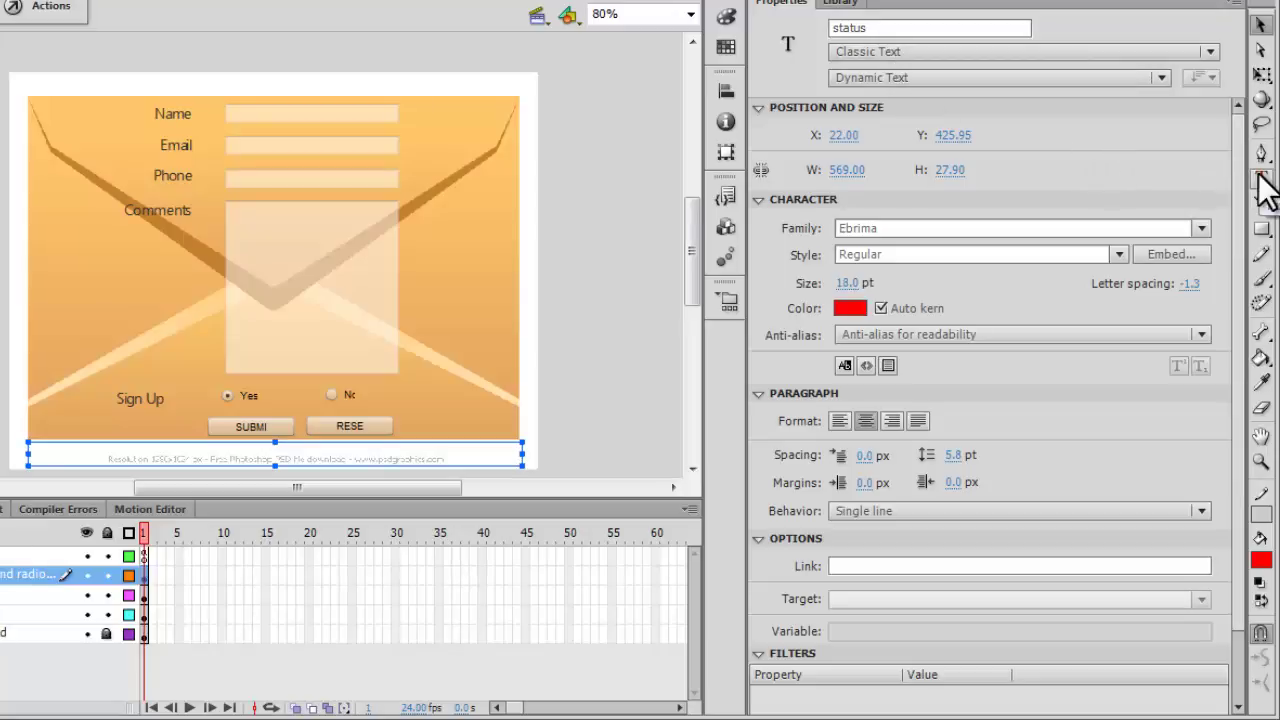
click(704, 414)
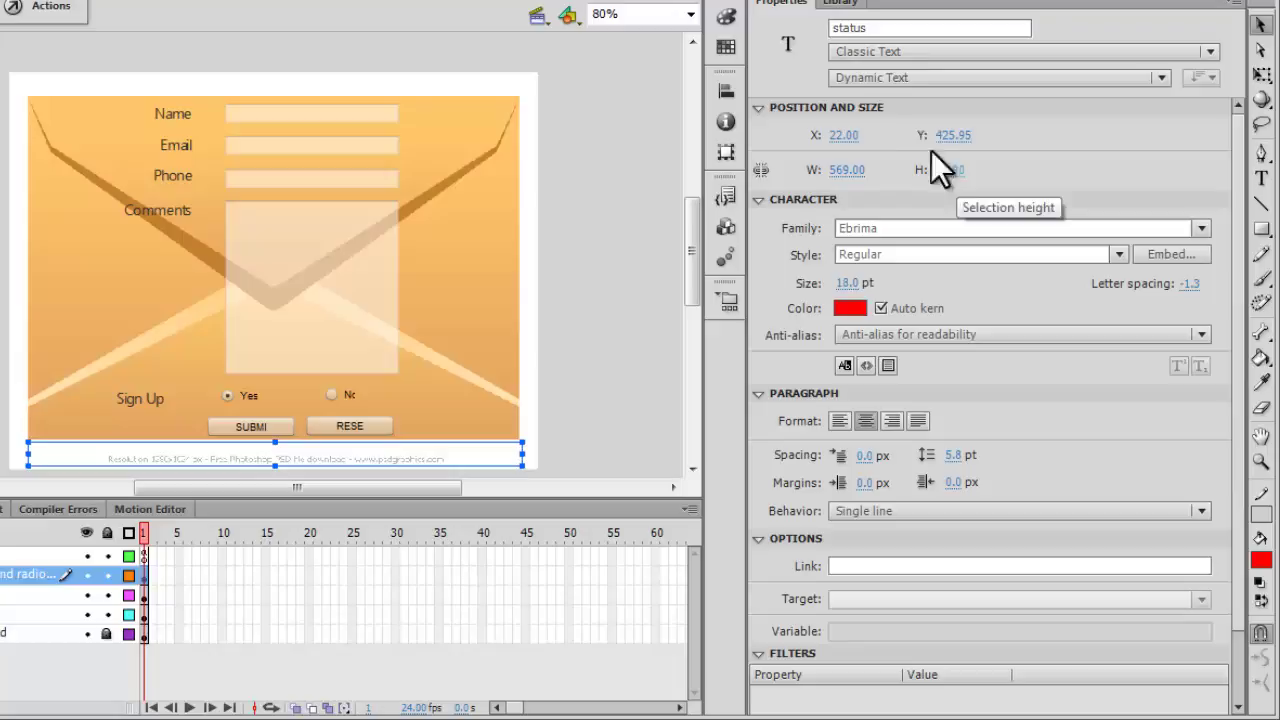
click(898, 28)
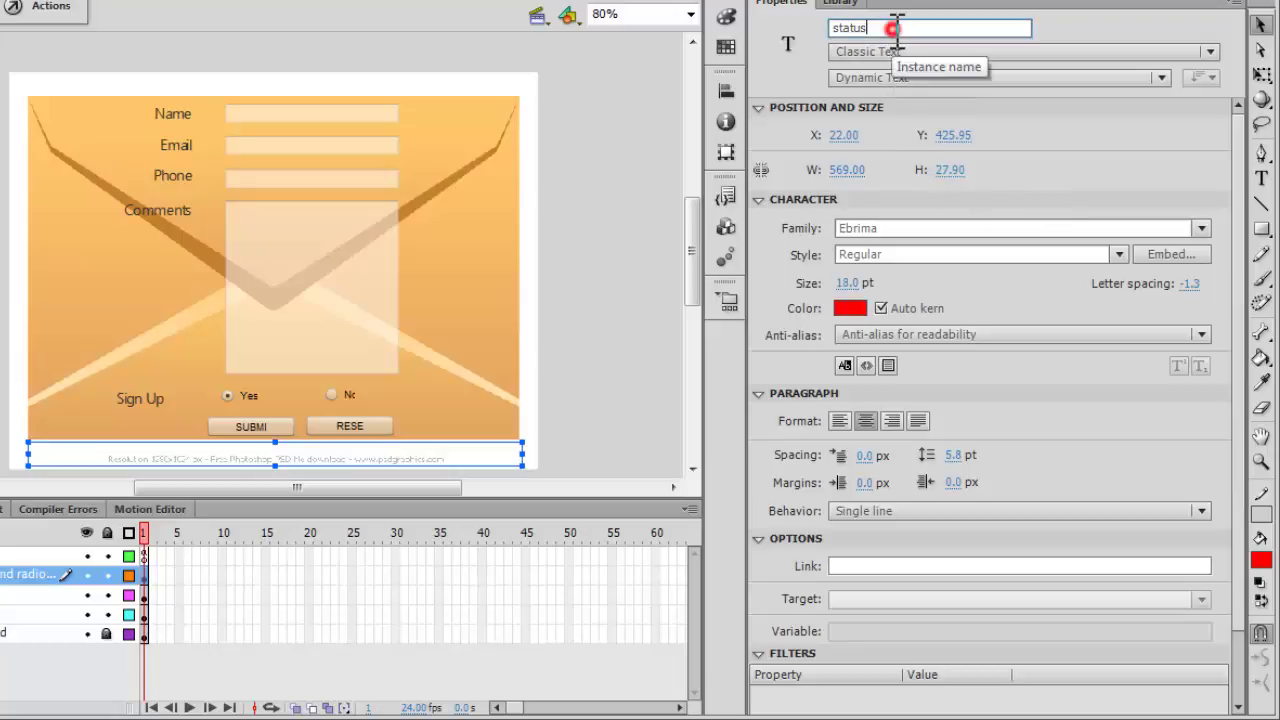
click(306, 270)
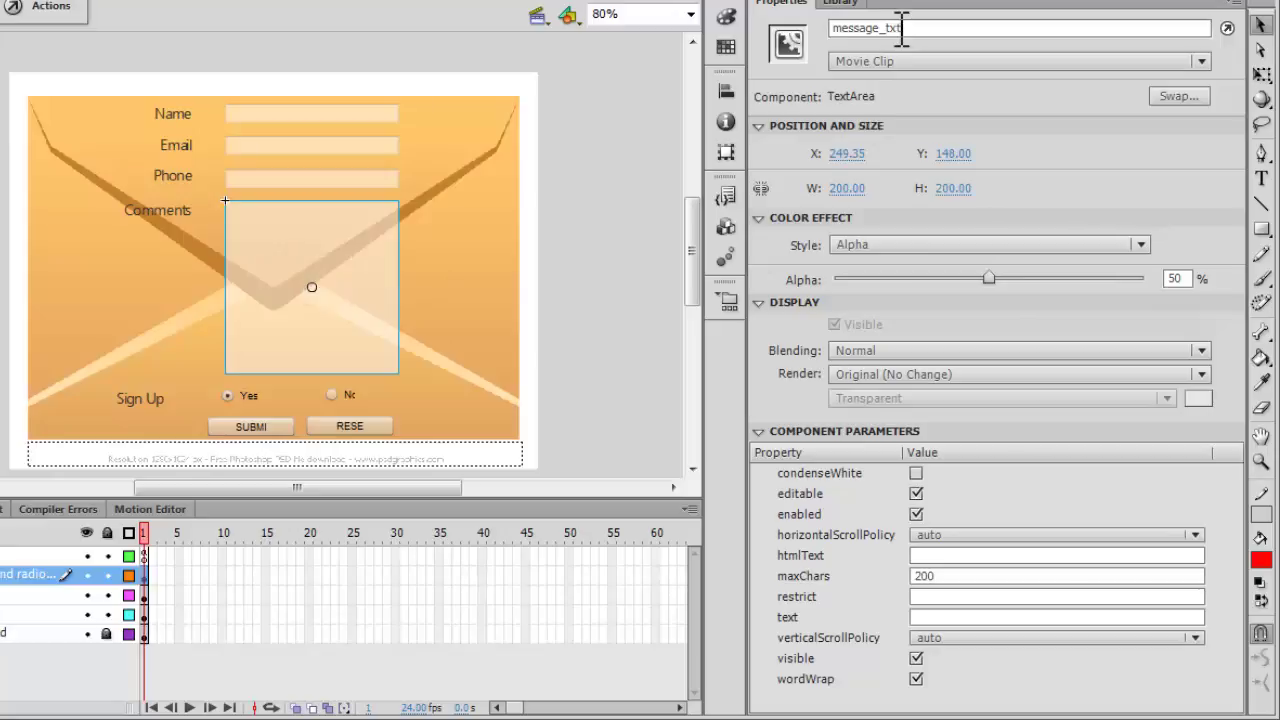
Inspect the instance names of the Phone, Email, Name inputs and Yes/No radio buttons (rb2).
click(313, 180)
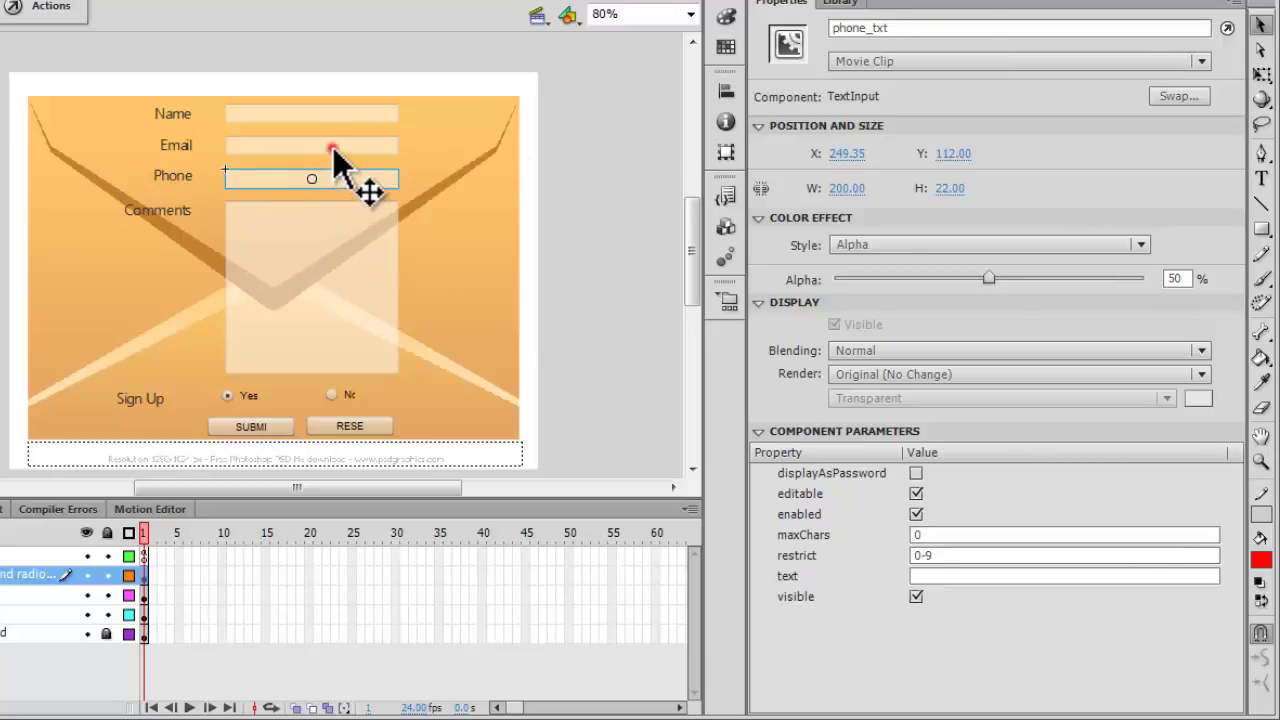
click(333, 147)
click(333, 108)
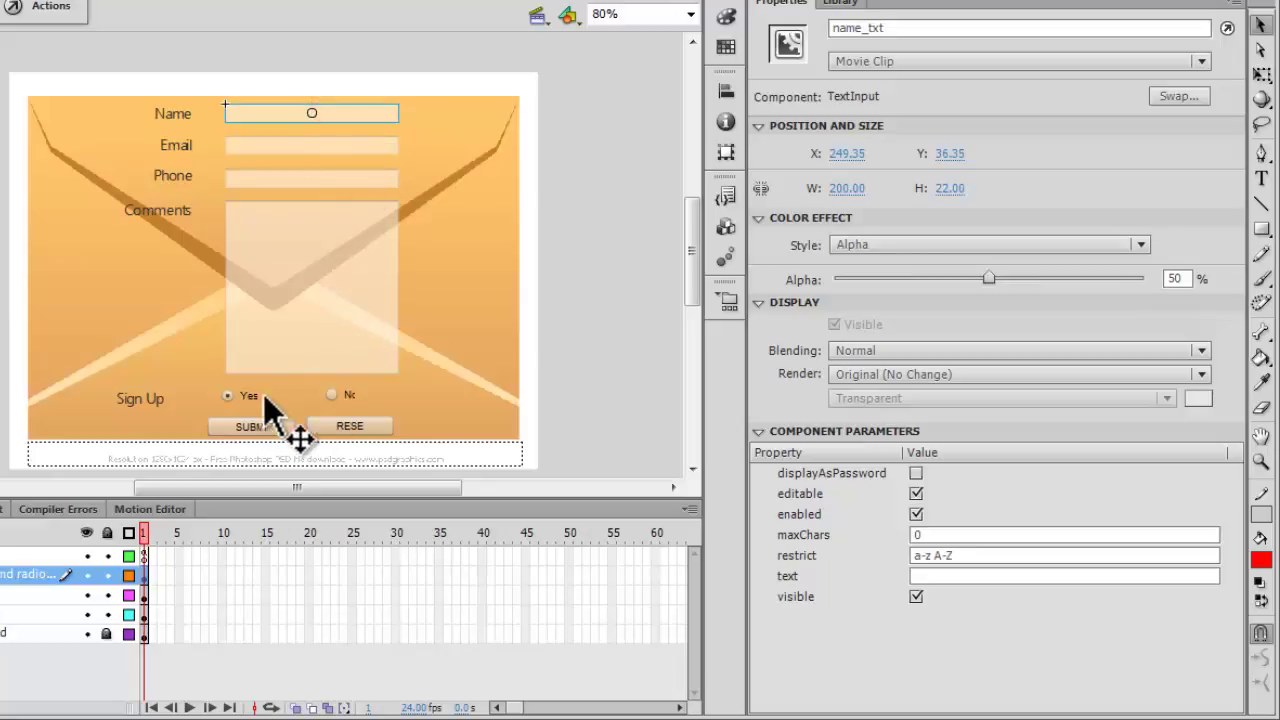
click(233, 395)
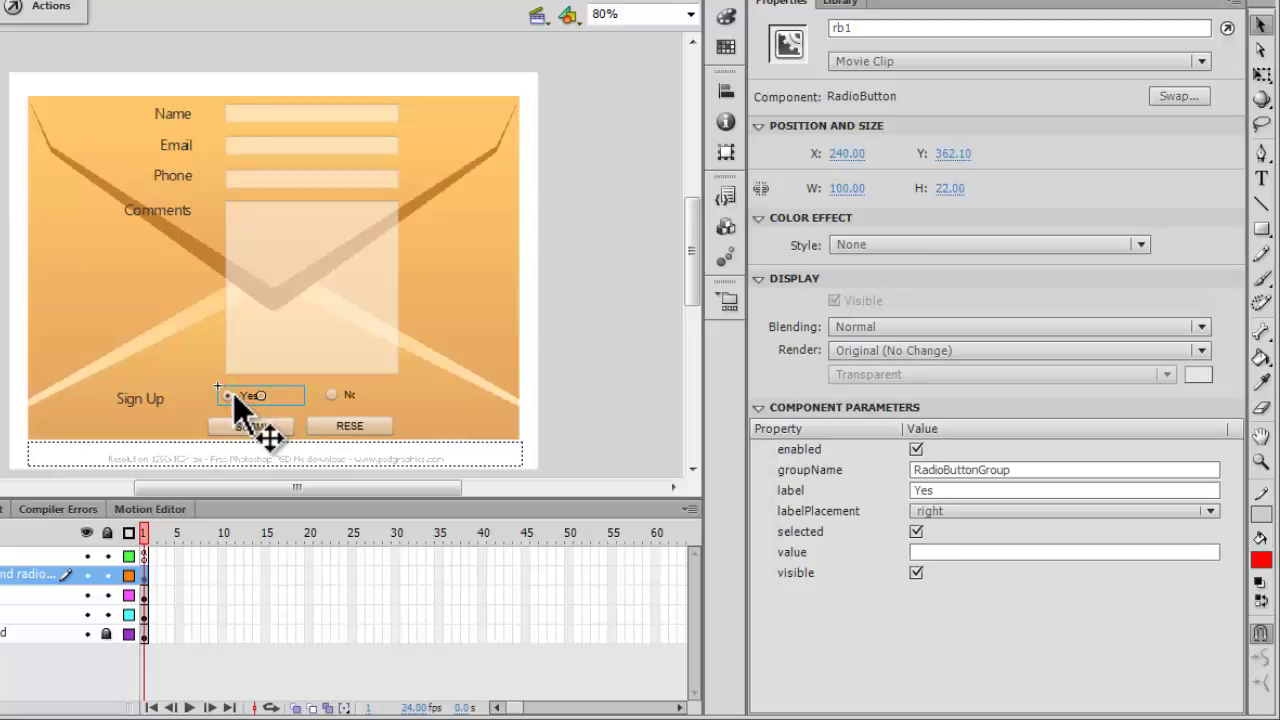
click(345, 399)
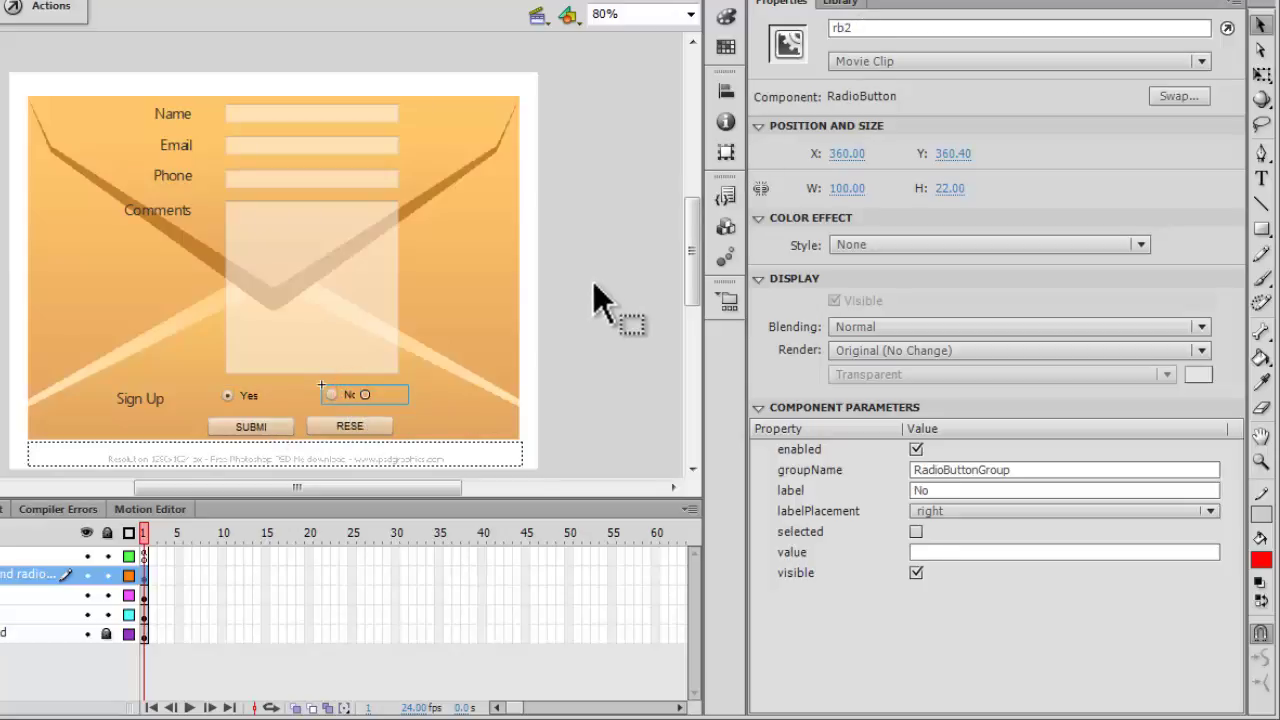
Drag a RadioButton component over the stage, then view the as3 layer's frame 1 ActionScript.
click(724, 226)
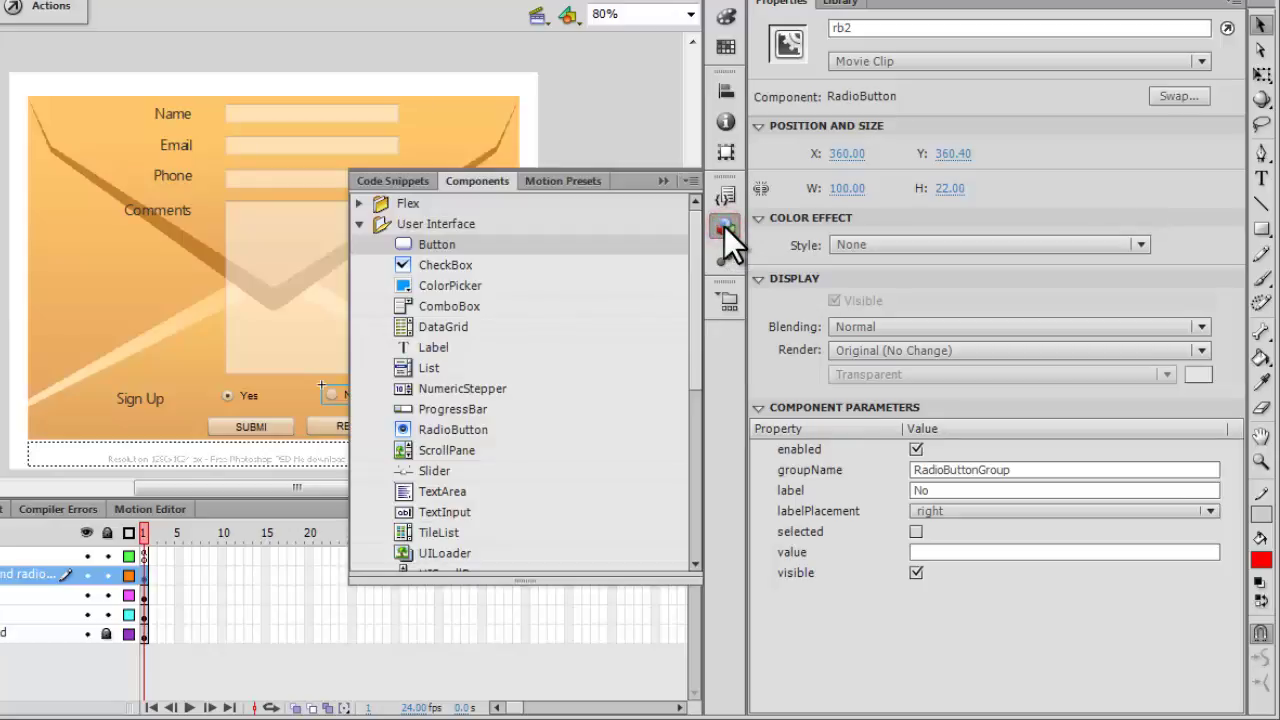
drag(694, 378, 676, 386)
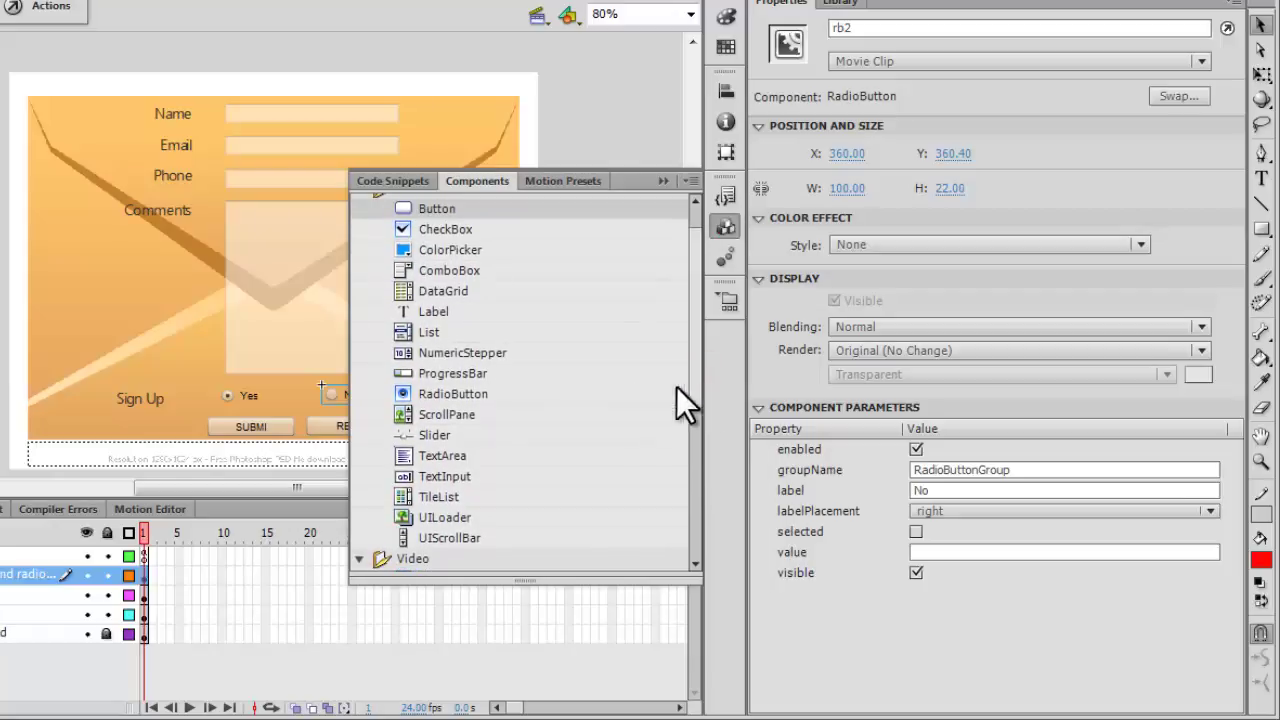
drag(465, 392, 584, 210)
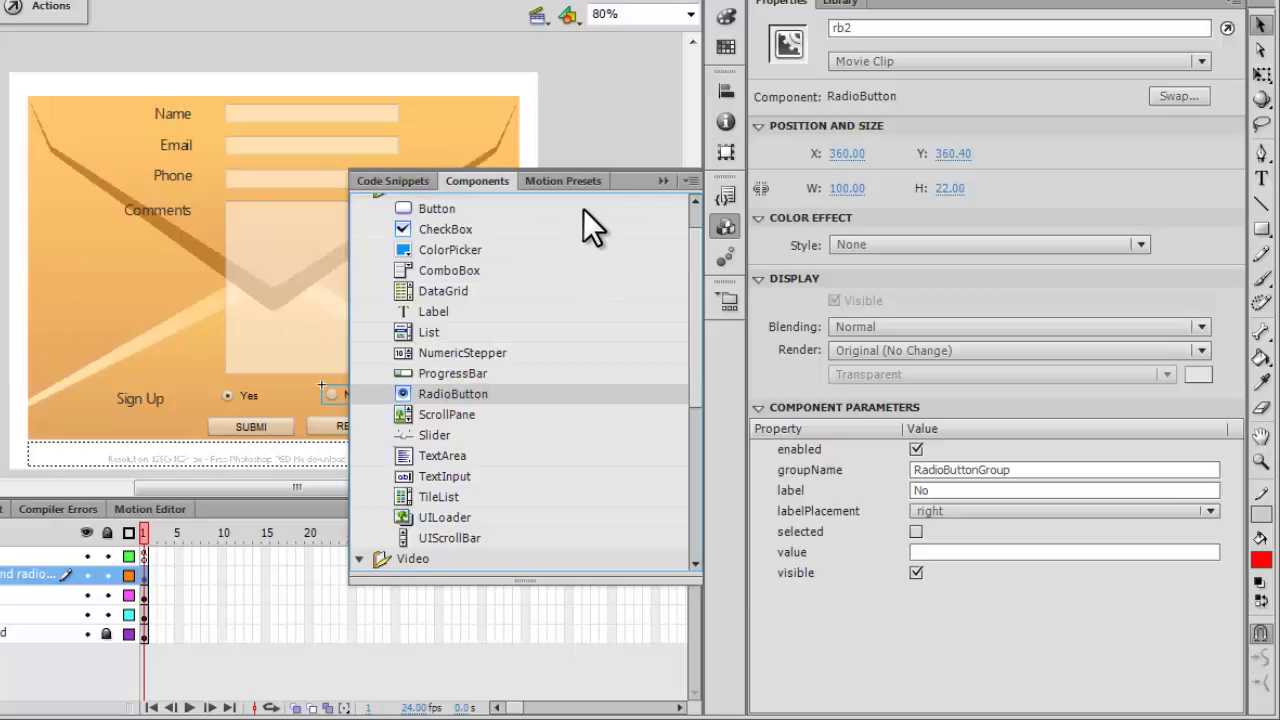
drag(656, 182, 57, 529)
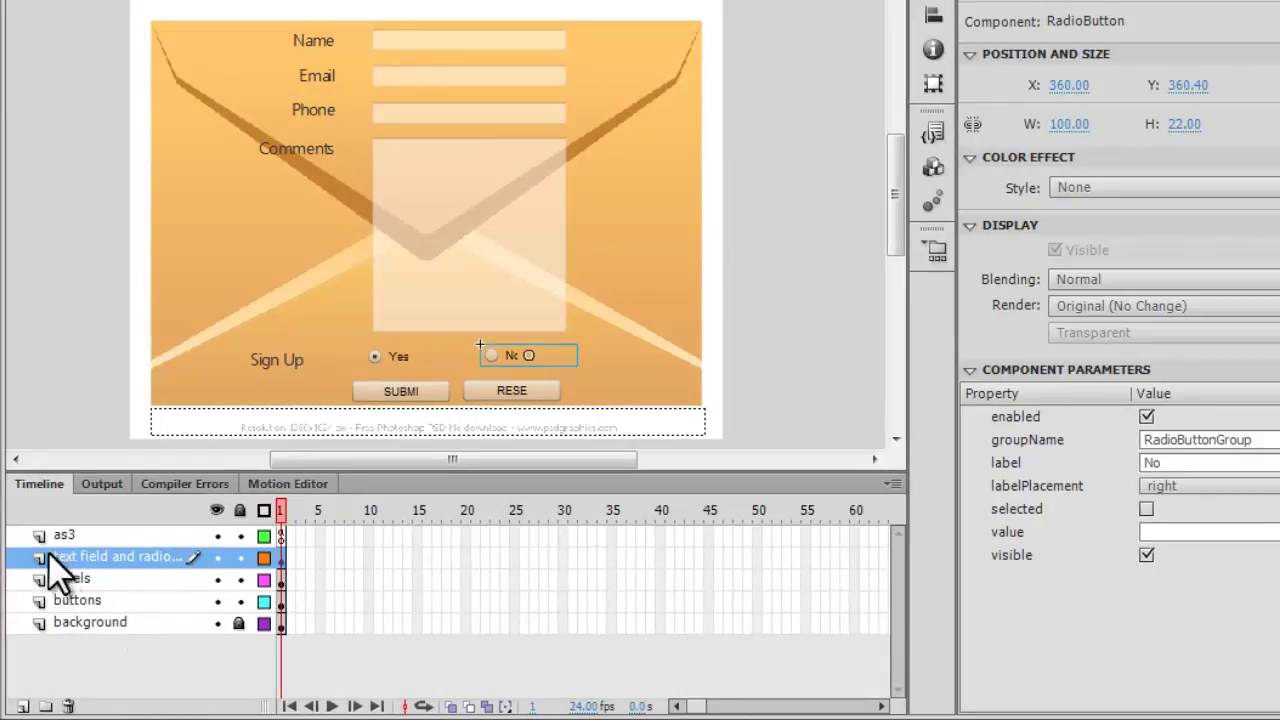
click(69, 534)
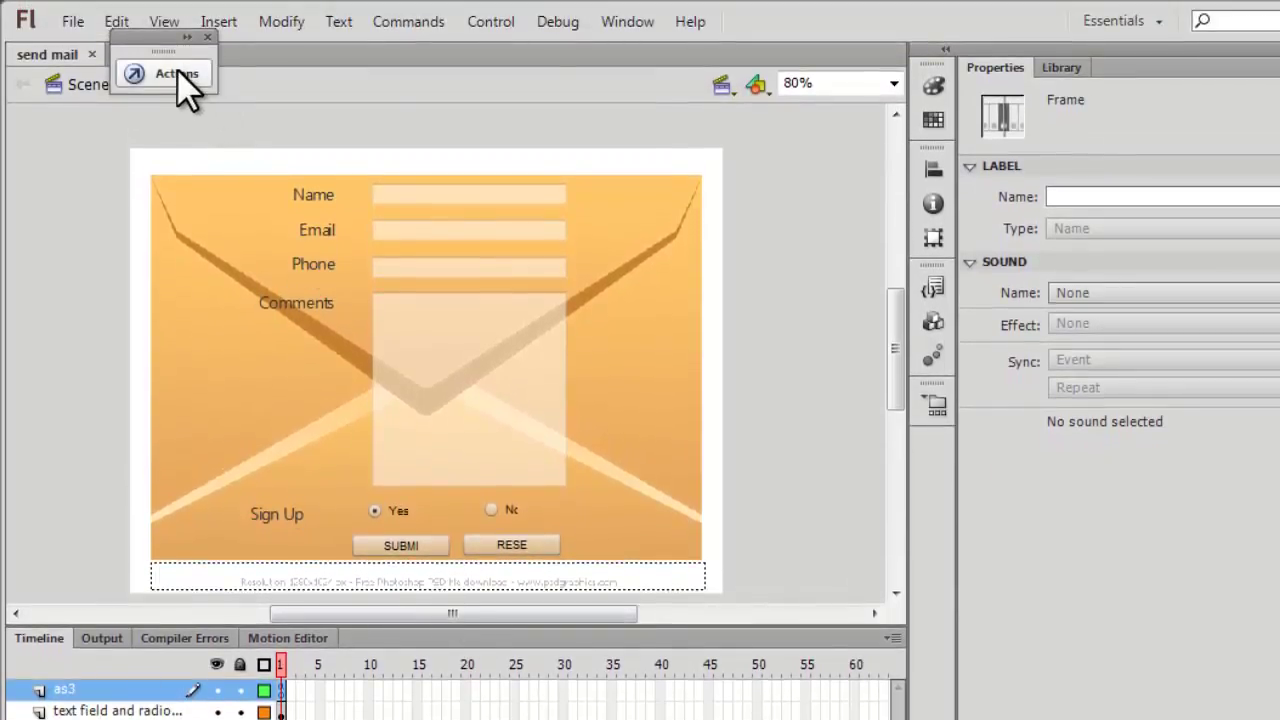
click(177, 73)
Scroll through the frame 1 script around line 61 in the Actions panel.
click(676, 385)
scroll(698, 425, up, 14)
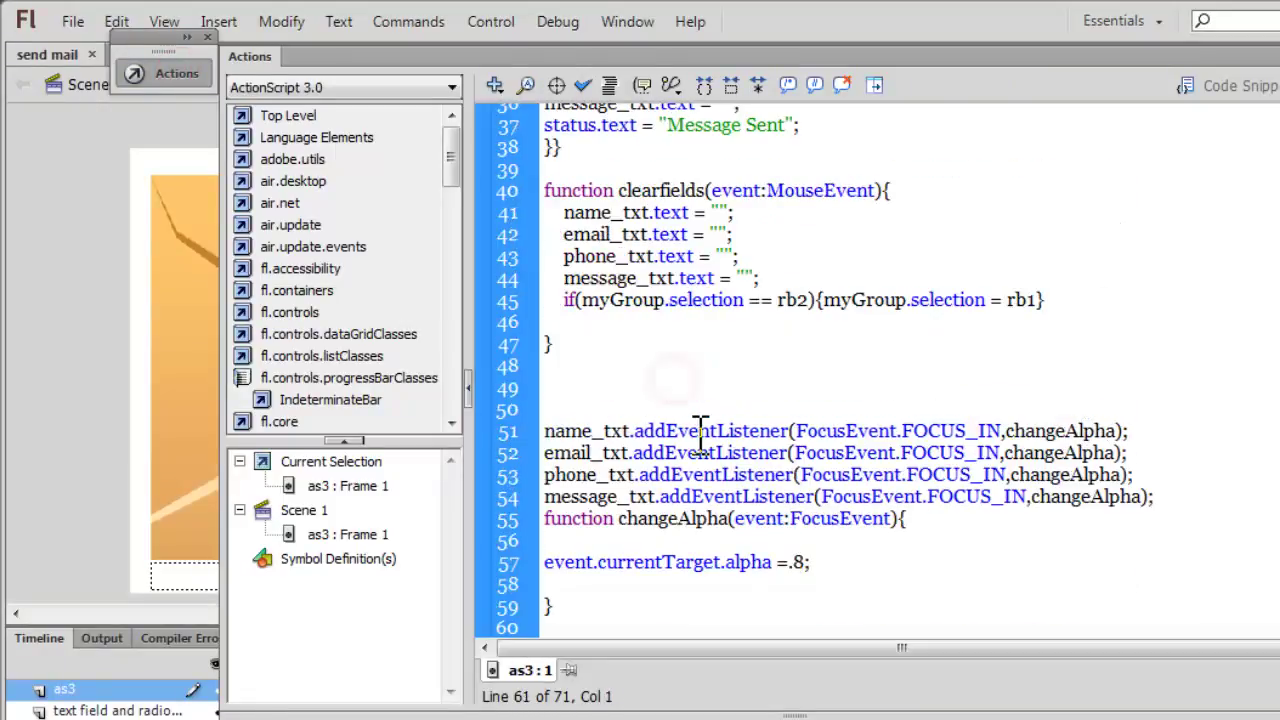
scroll(698, 425, up, 2)
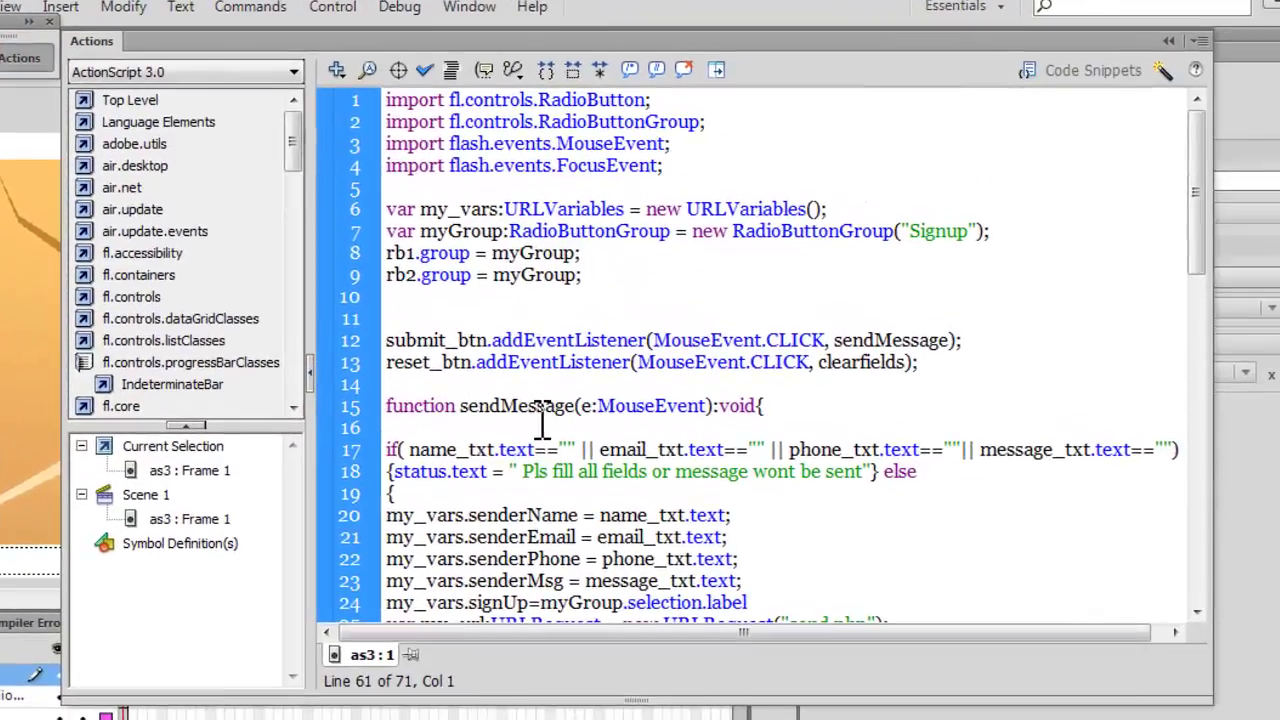
scroll(698, 425, down, 8)
scroll(541, 418, down, 8)
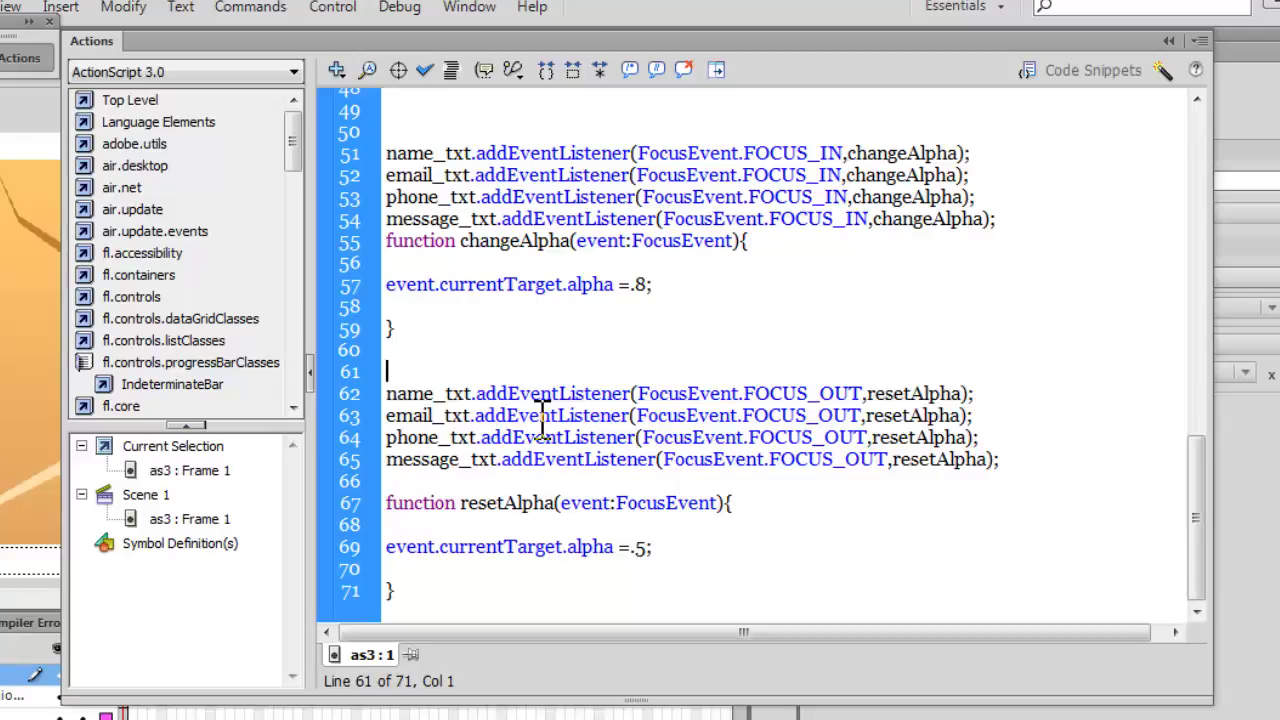
Review the radio button and submit code, then collapse the Script Navigator and toolbox pane.
click(783, 481)
scroll(783, 480, up, 3)
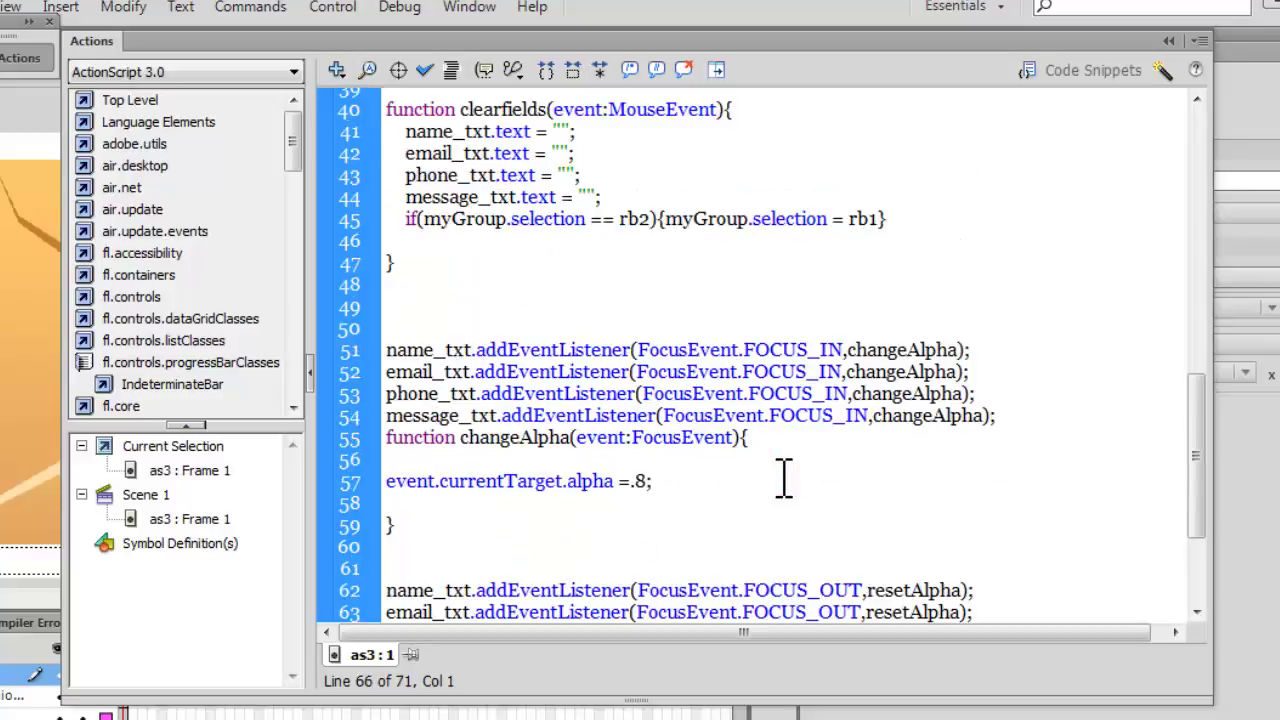
scroll(783, 480, up, 3)
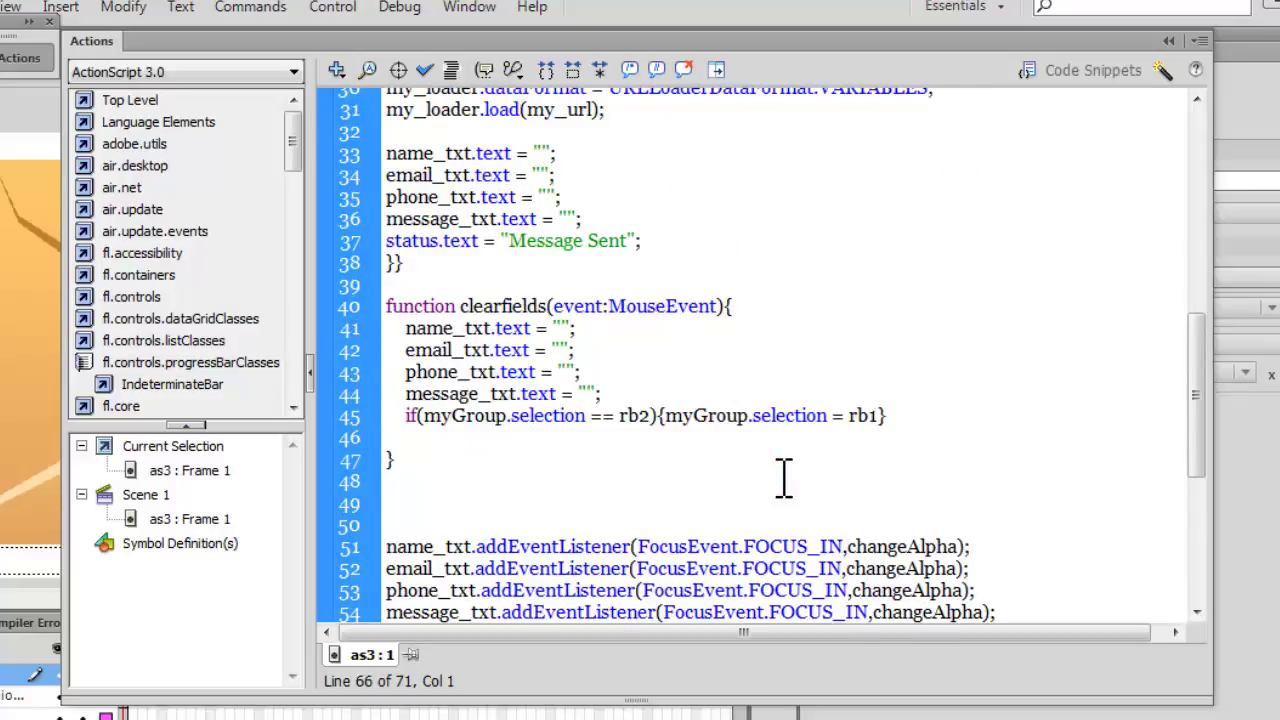
scroll(785, 480, up, 8)
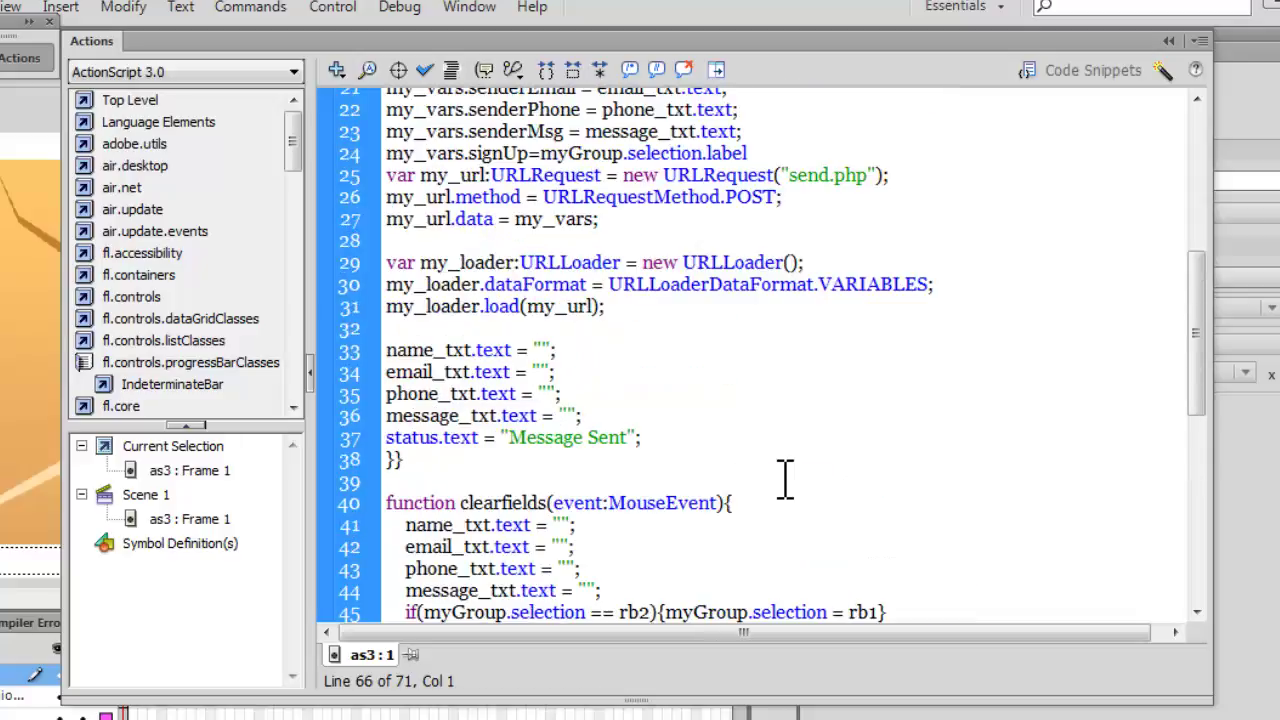
scroll(785, 480, up, 2)
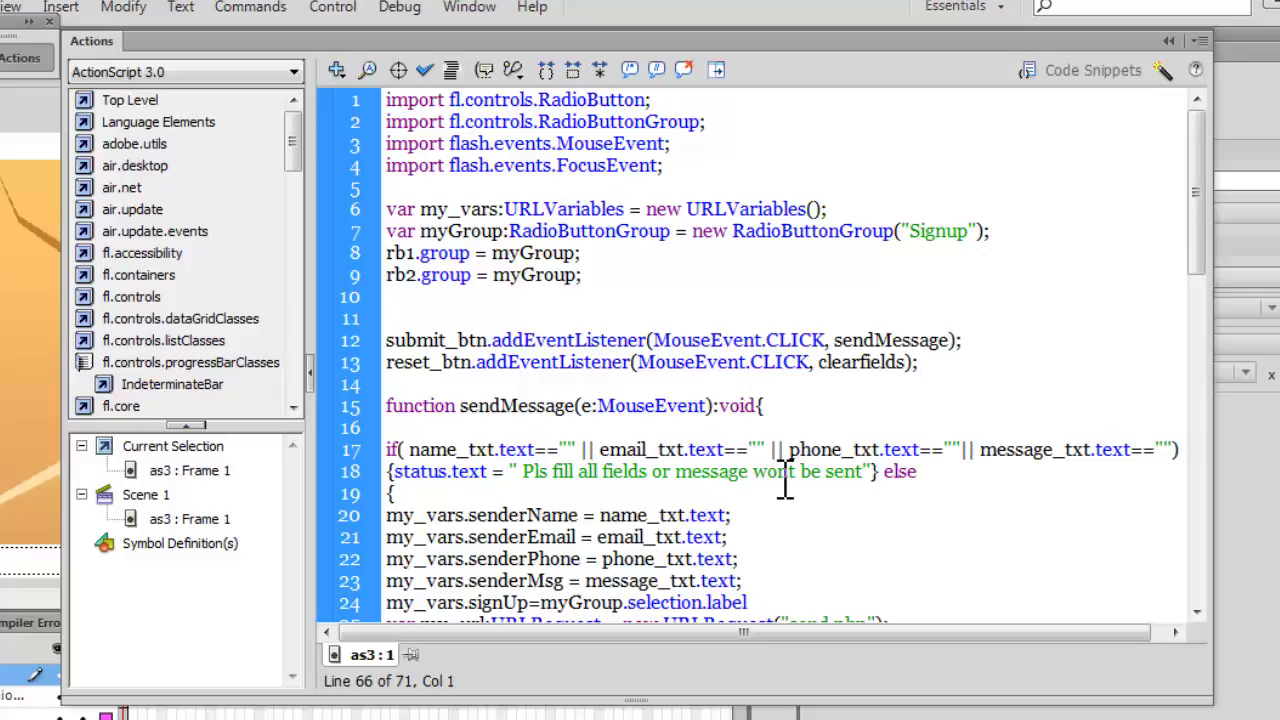
scroll(785, 480, down, 10)
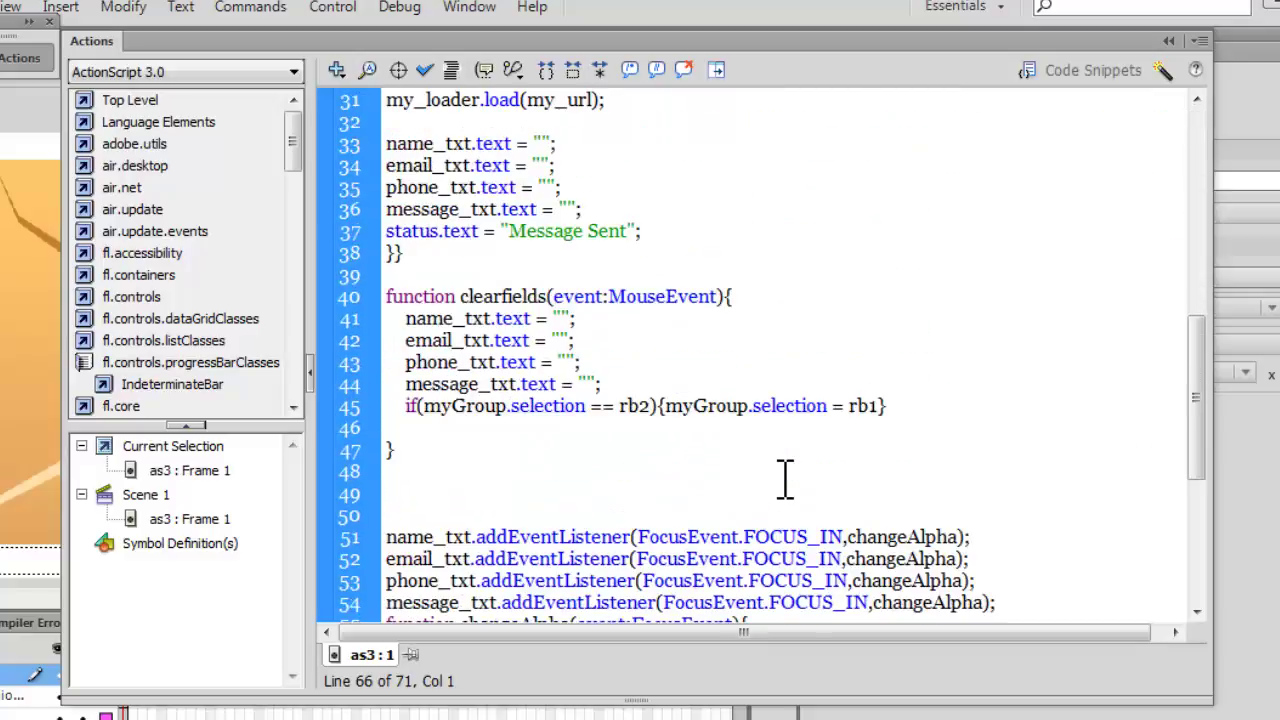
scroll(785, 480, down, 3)
scroll(785, 480, down, 3)
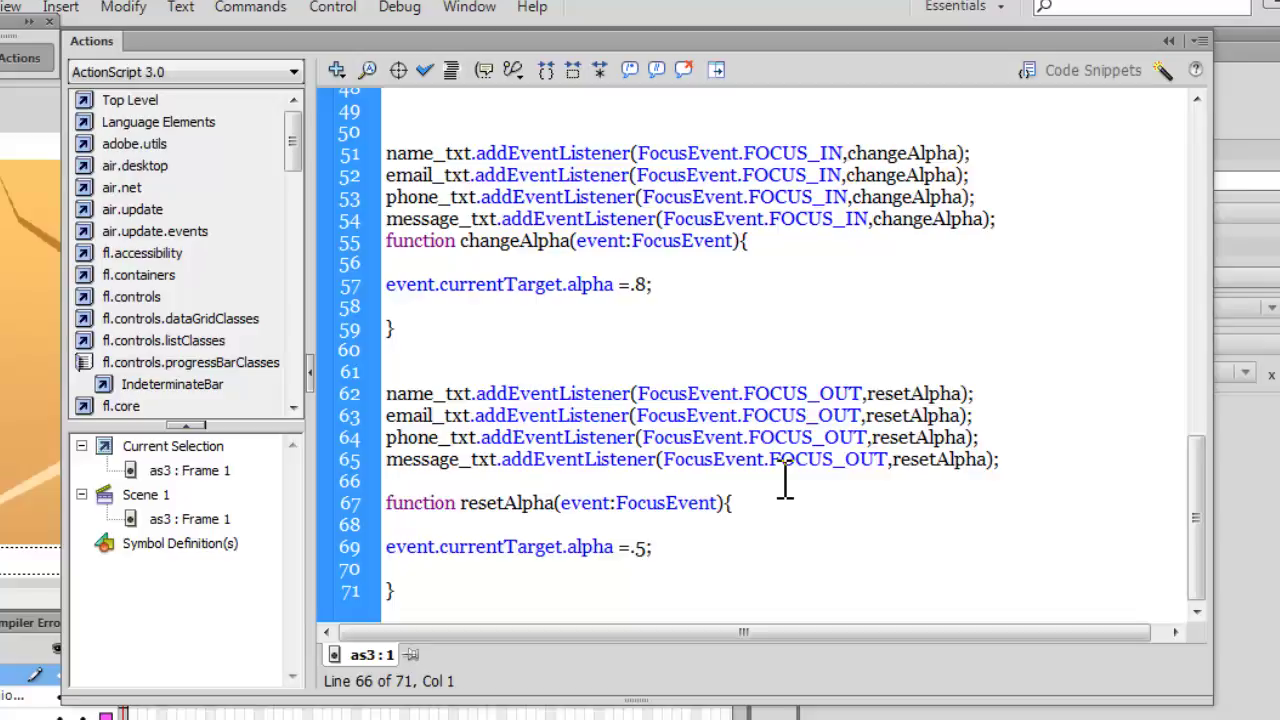
scroll(785, 480, up, 5)
scroll(785, 475, up, 10)
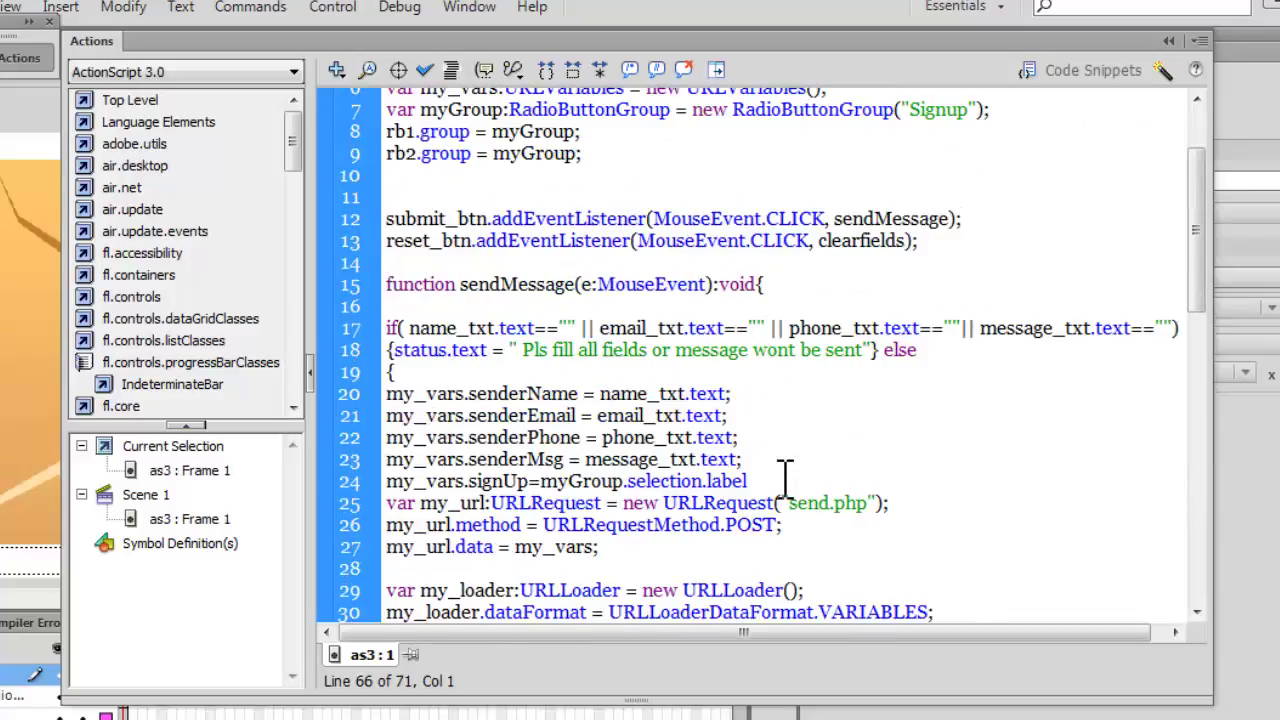
click(310, 376)
Scroll through the sendMessage and clearfields functions, then collapse the Actions panel to its icon.
click(591, 310)
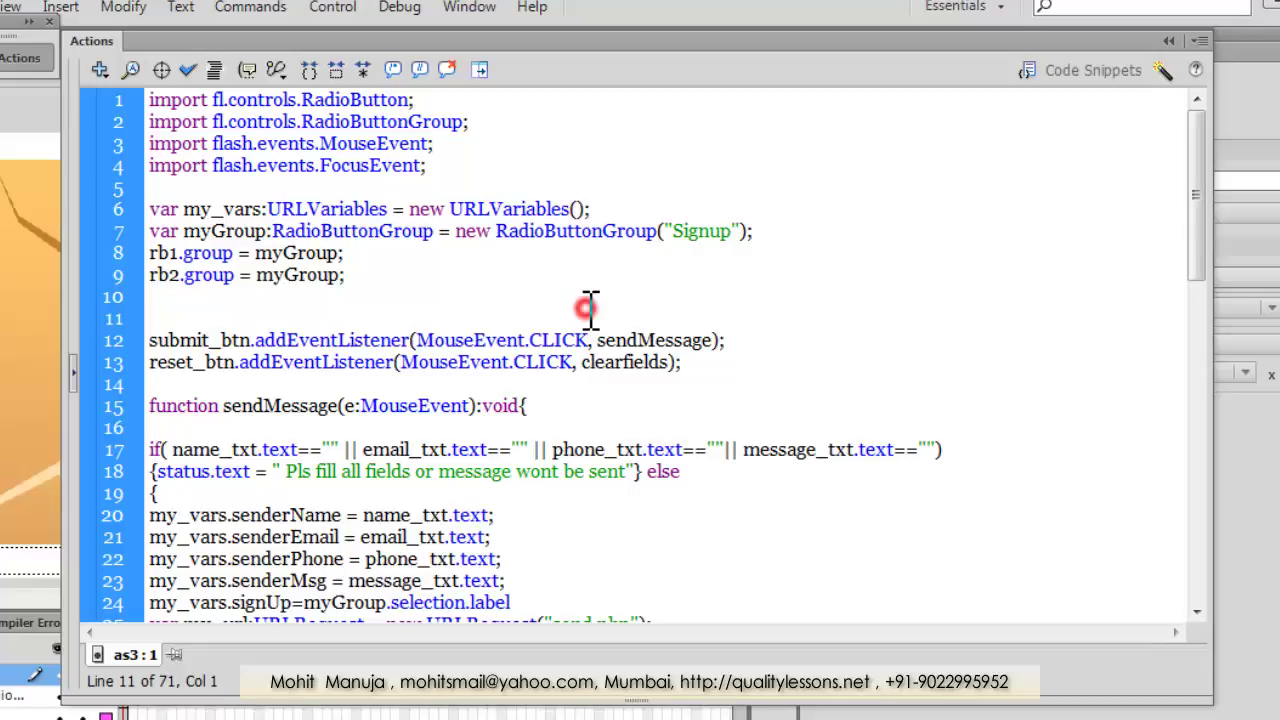
scroll(590, 310, down, 3)
scroll(590, 310, down, 1)
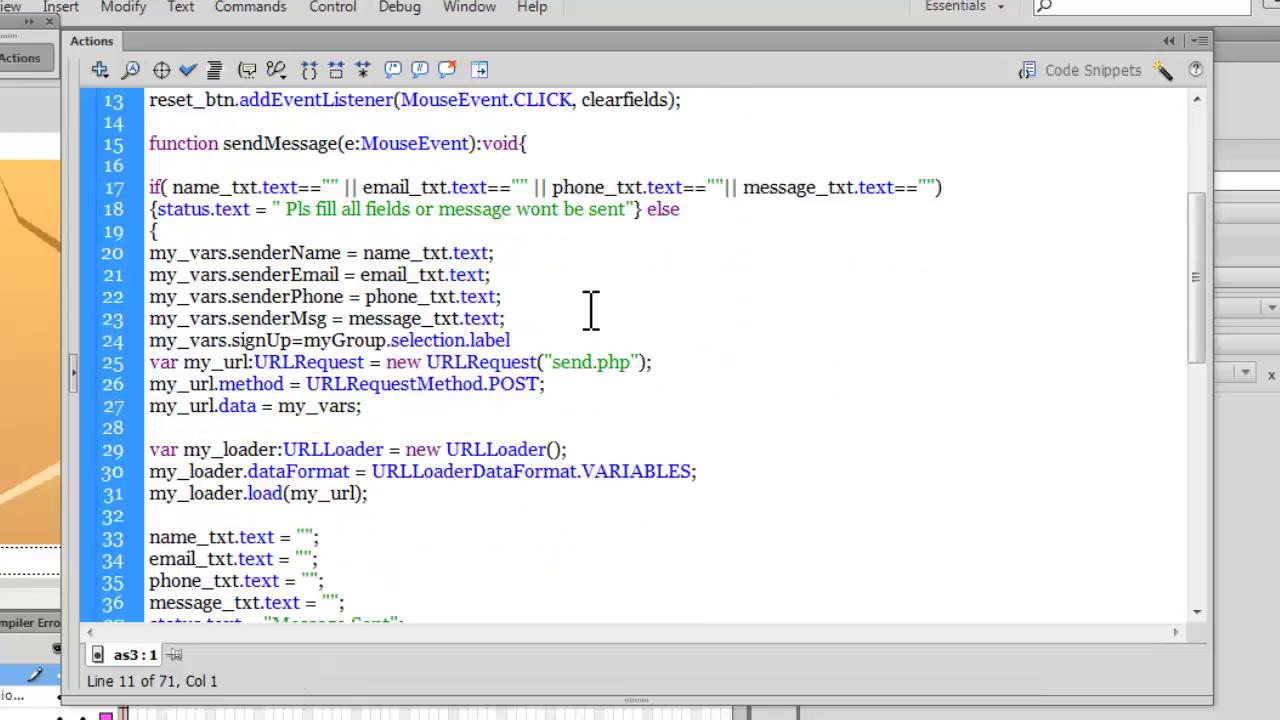
scroll(590, 310, down, 2)
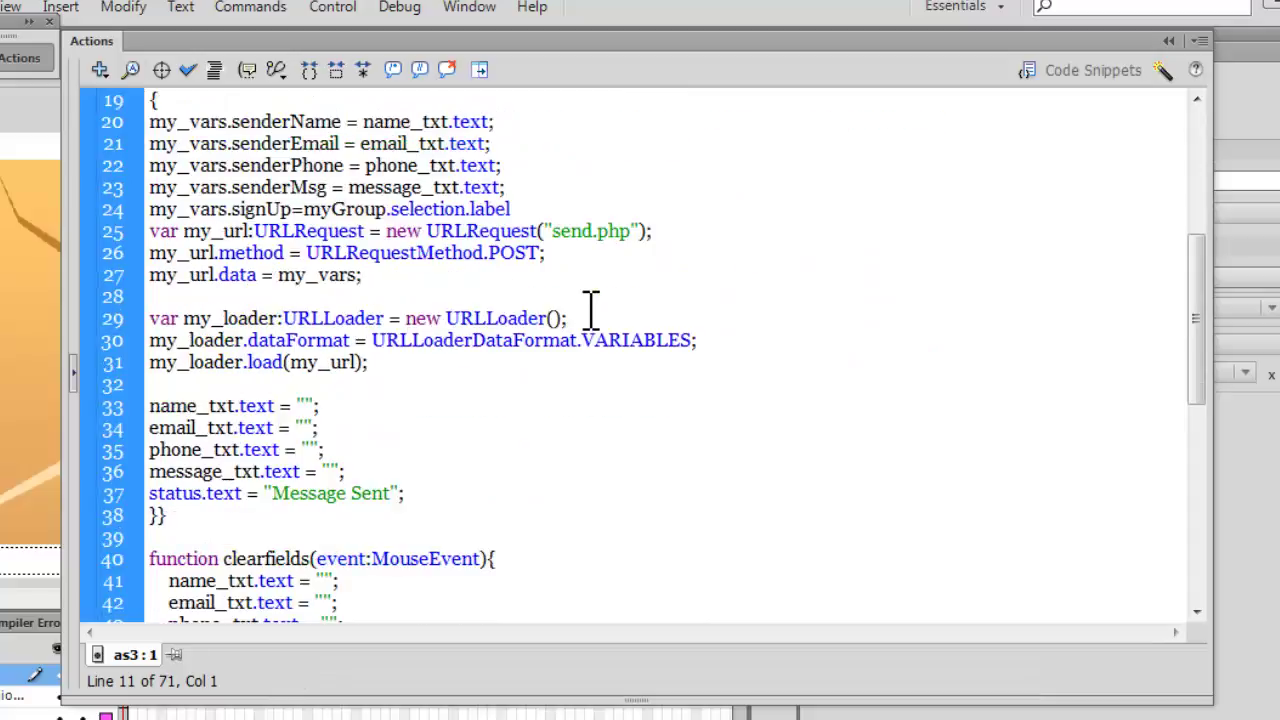
scroll(590, 310, down, 1)
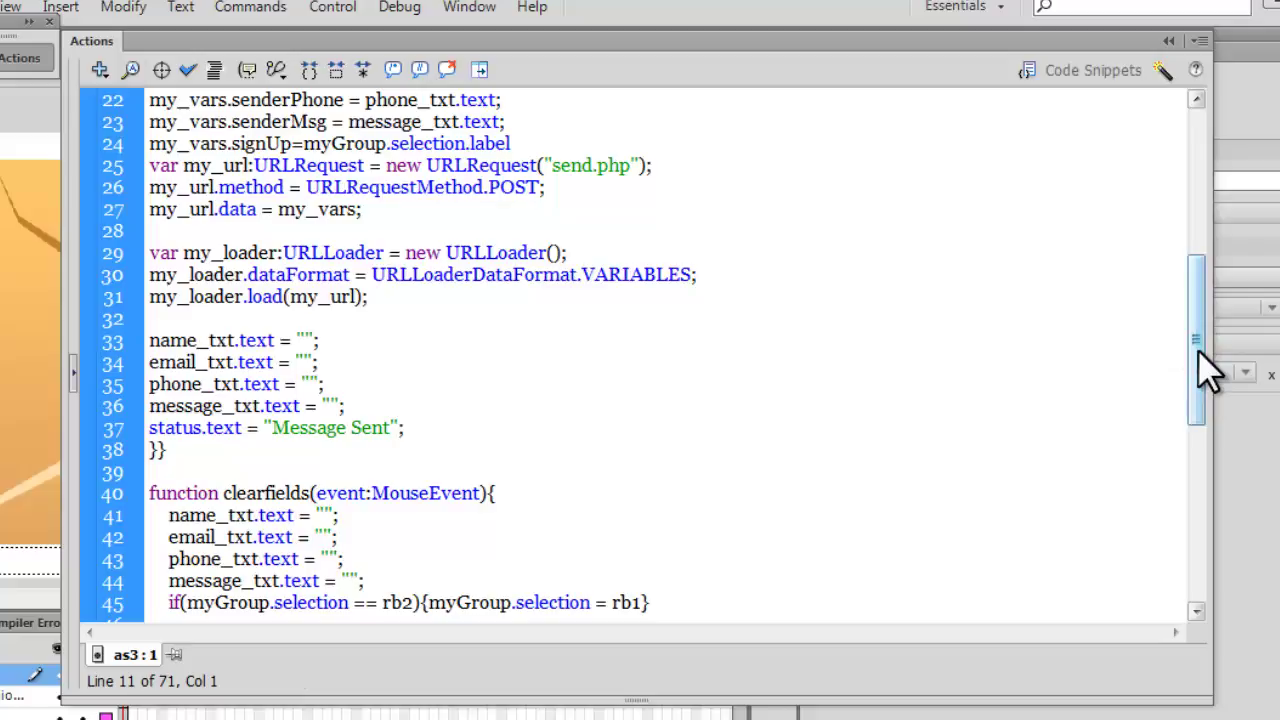
drag(1197, 350, 1176, 197)
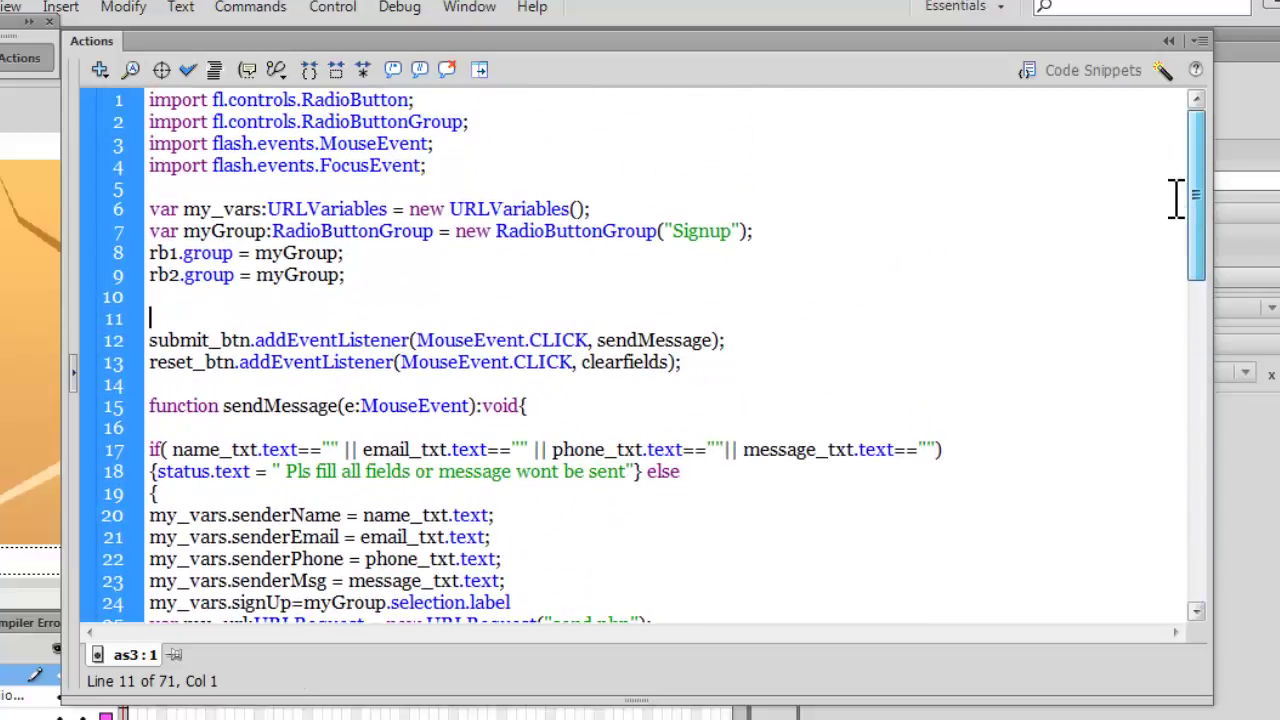
click(2, 348)
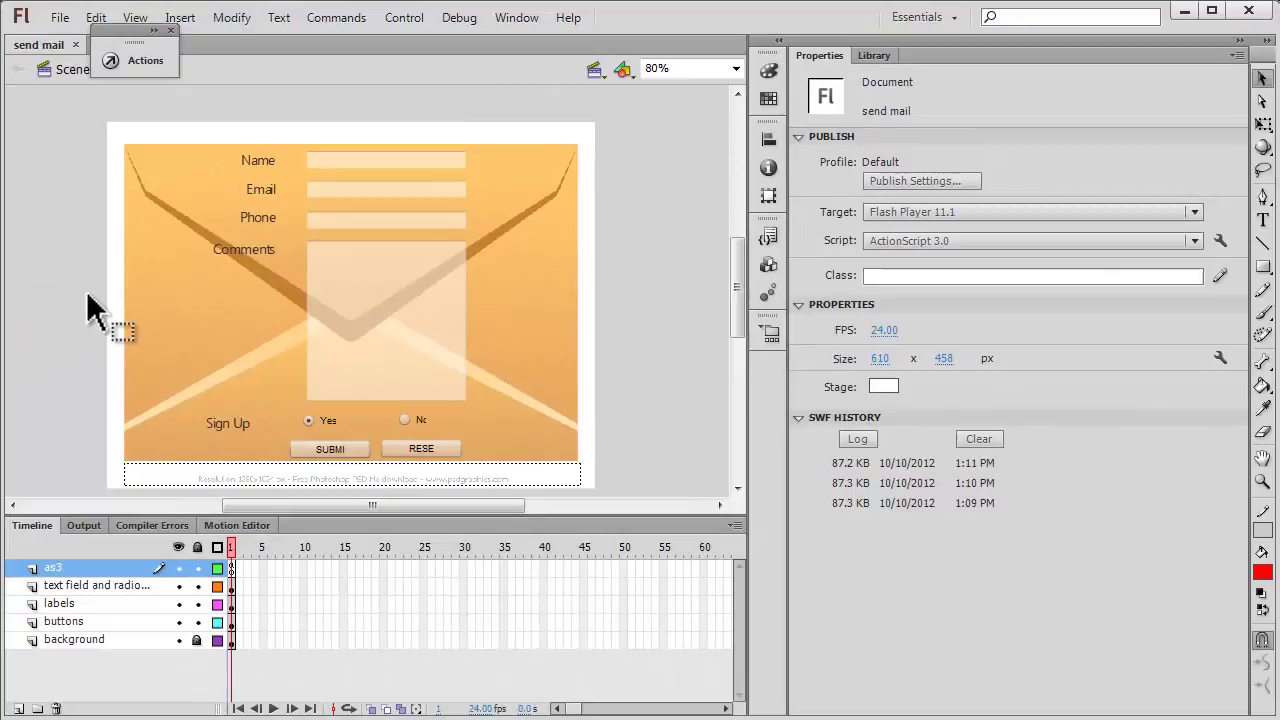
Check that the status text field embeds Ebrima Regular uppercase and lowercase glyphs.
click(461, 478)
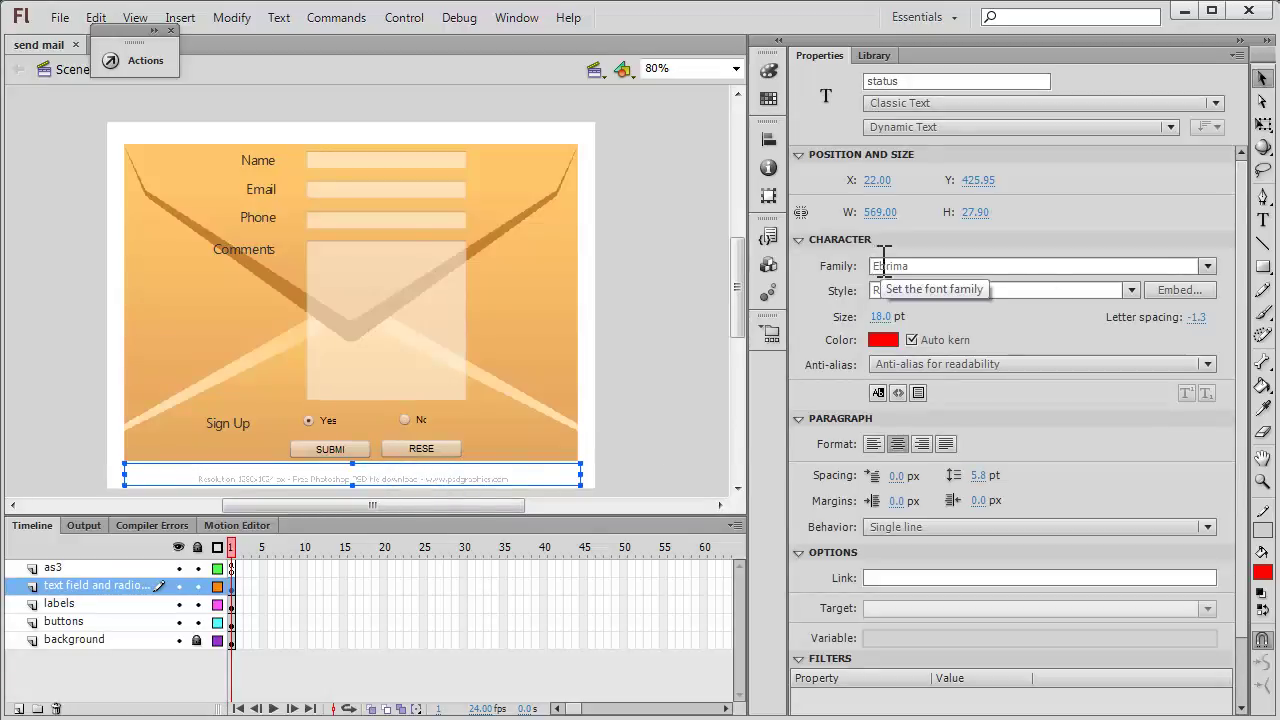
click(1171, 289)
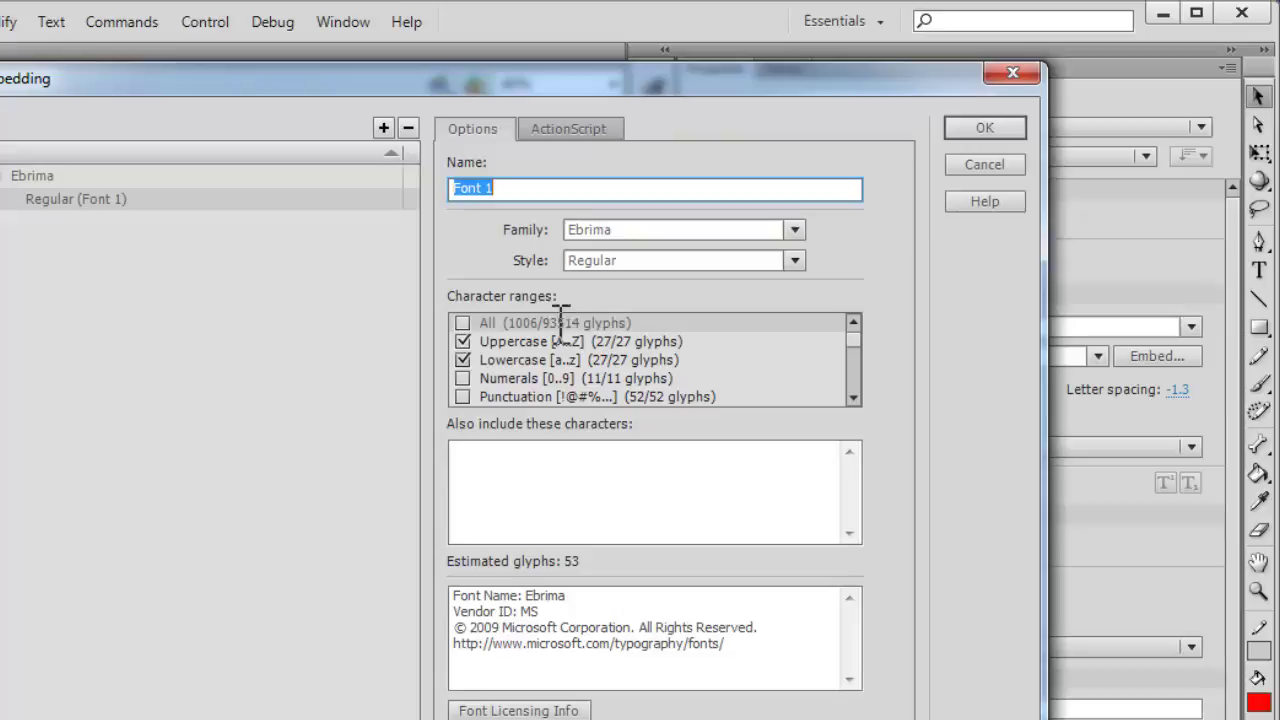
click(1010, 79)
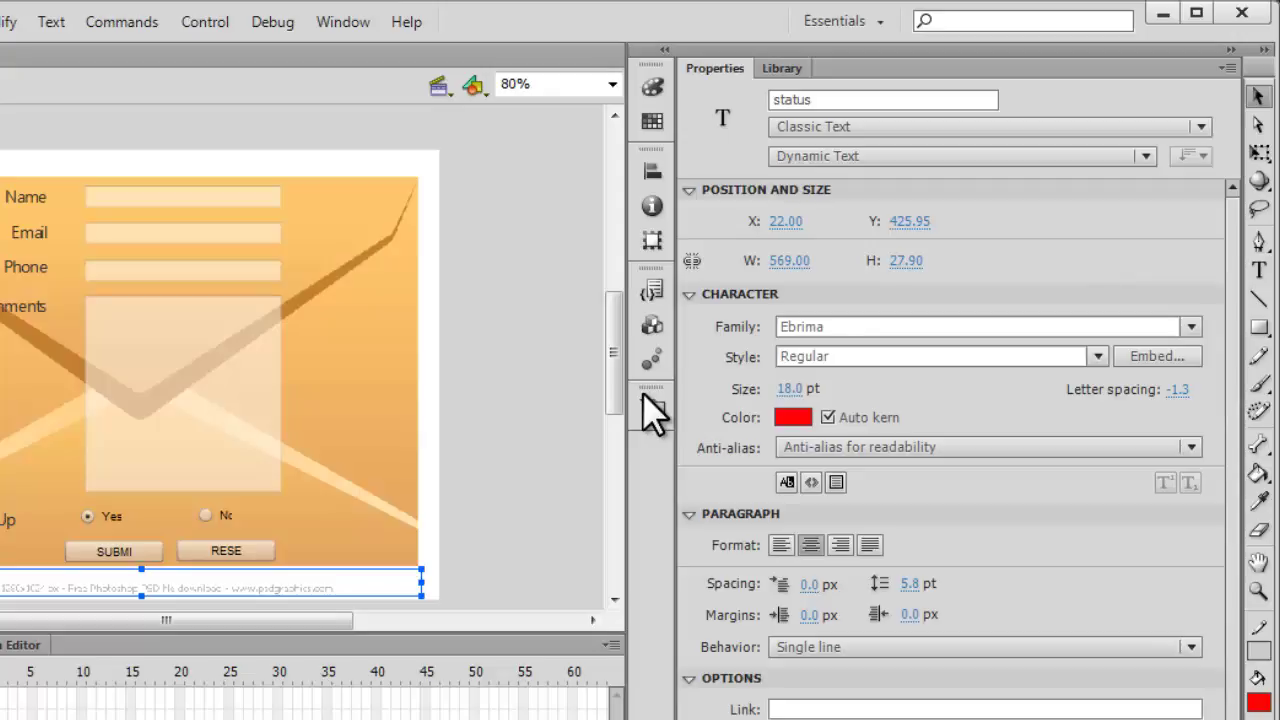
drag(648, 408, 519, 480)
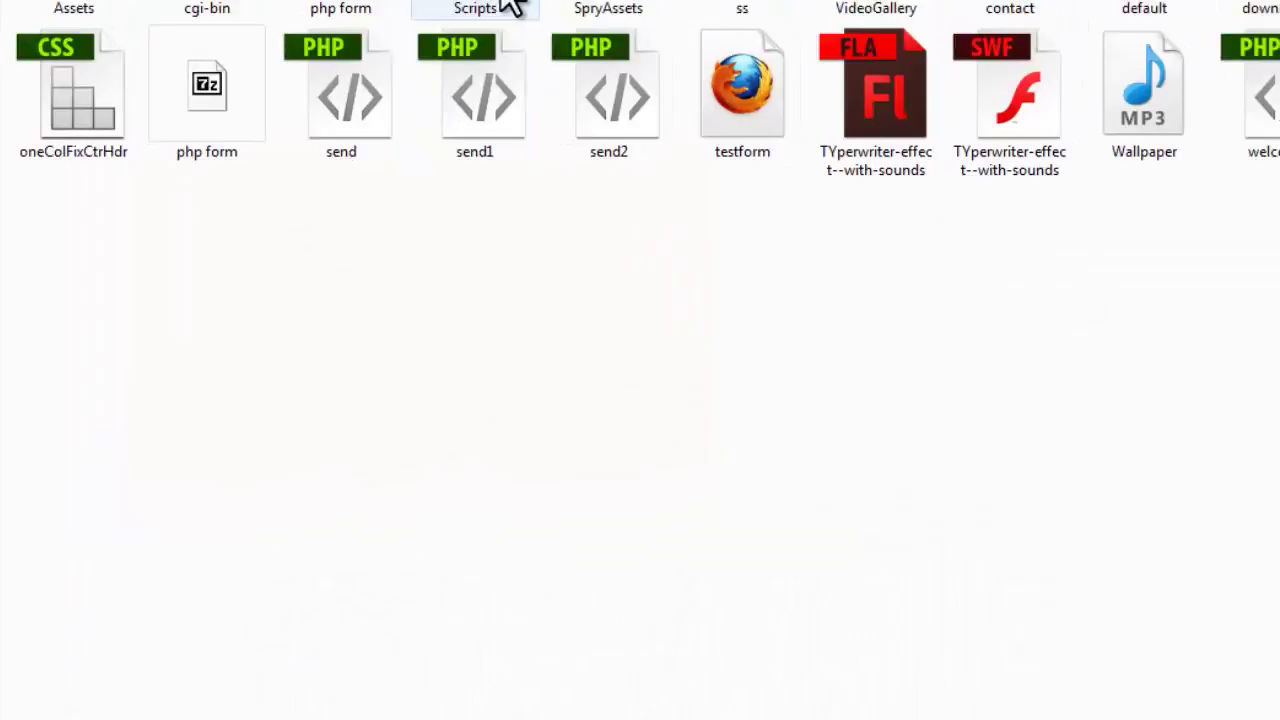
Open send.php from the php form folder in Notepad for editing.
double_click(305, 14)
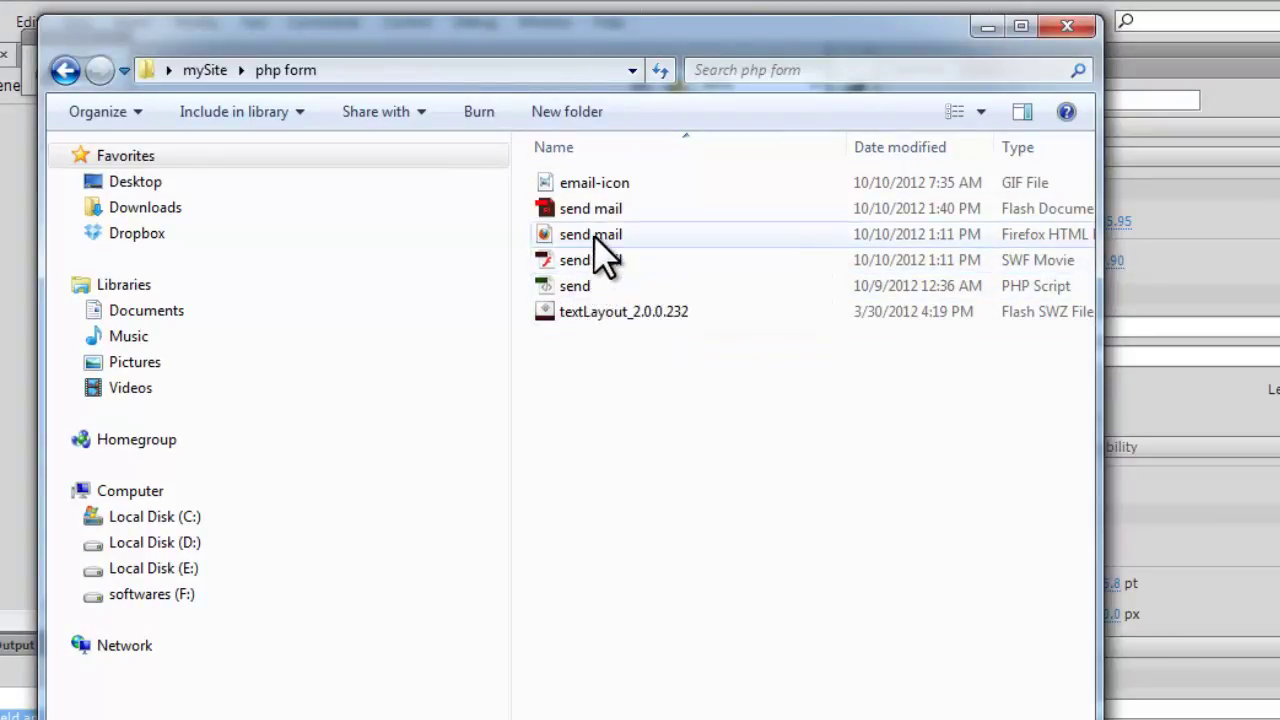
click(585, 286)
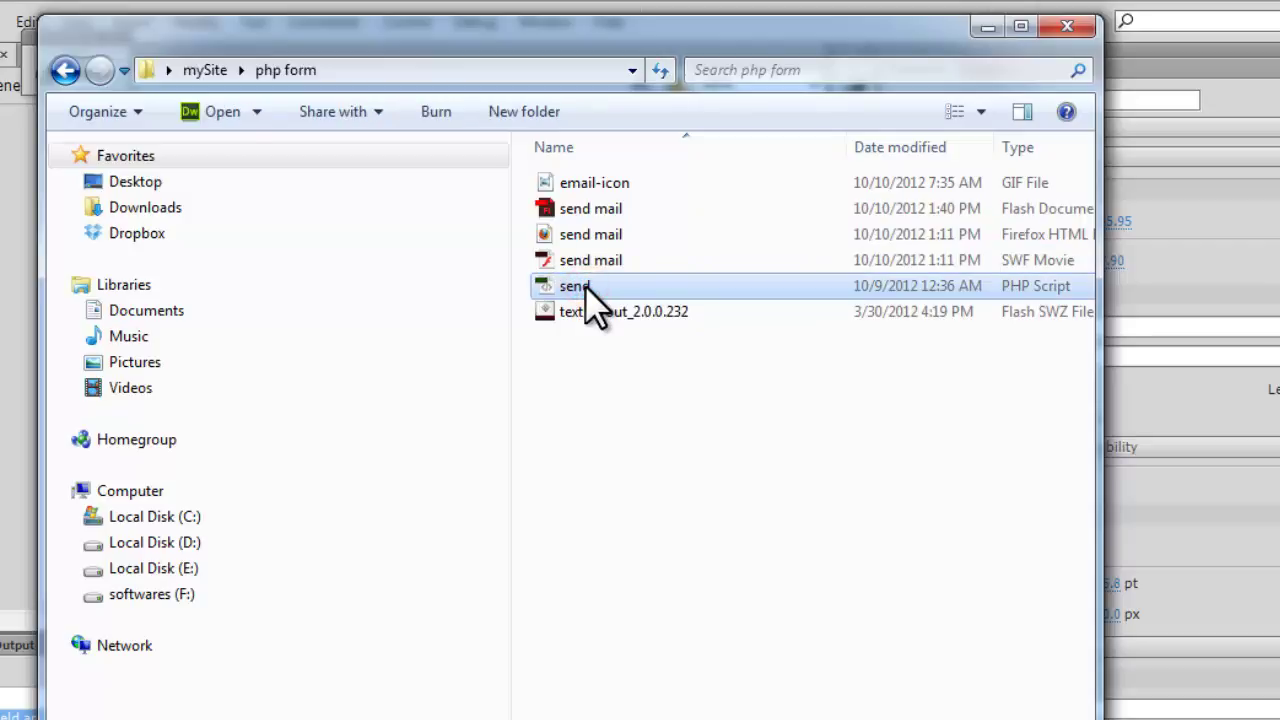
right_click(585, 286)
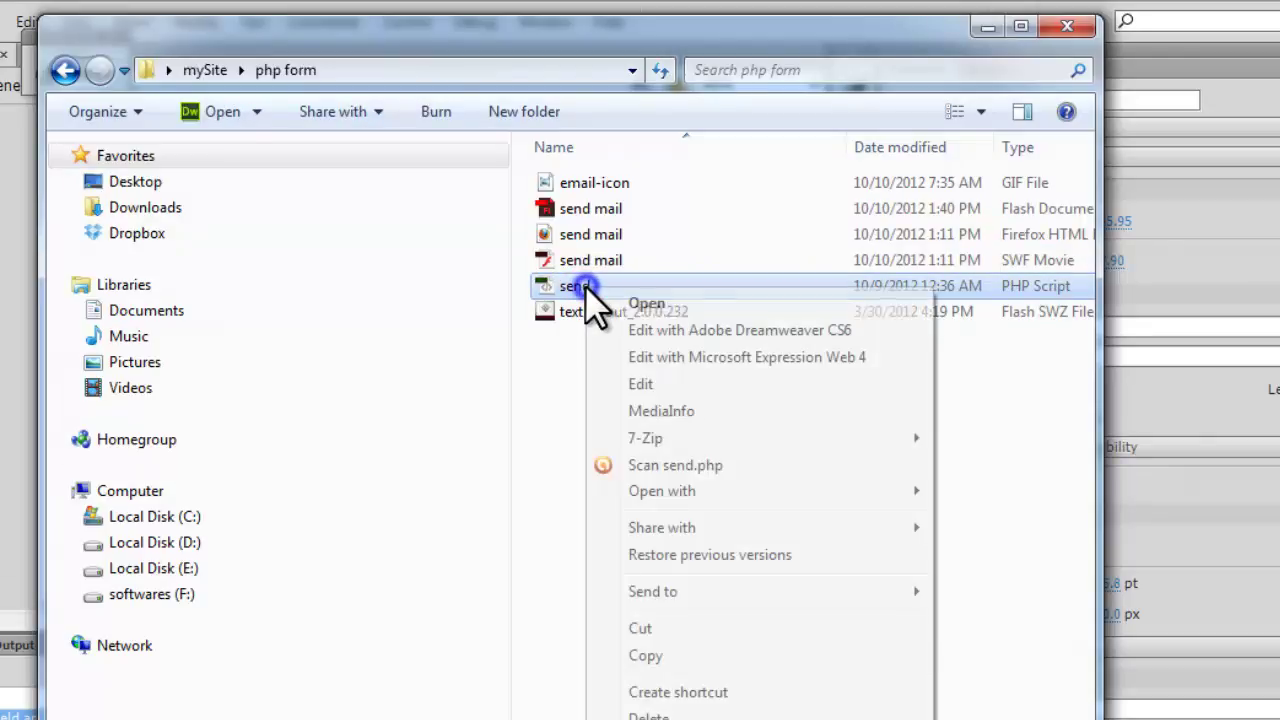
click(640, 385)
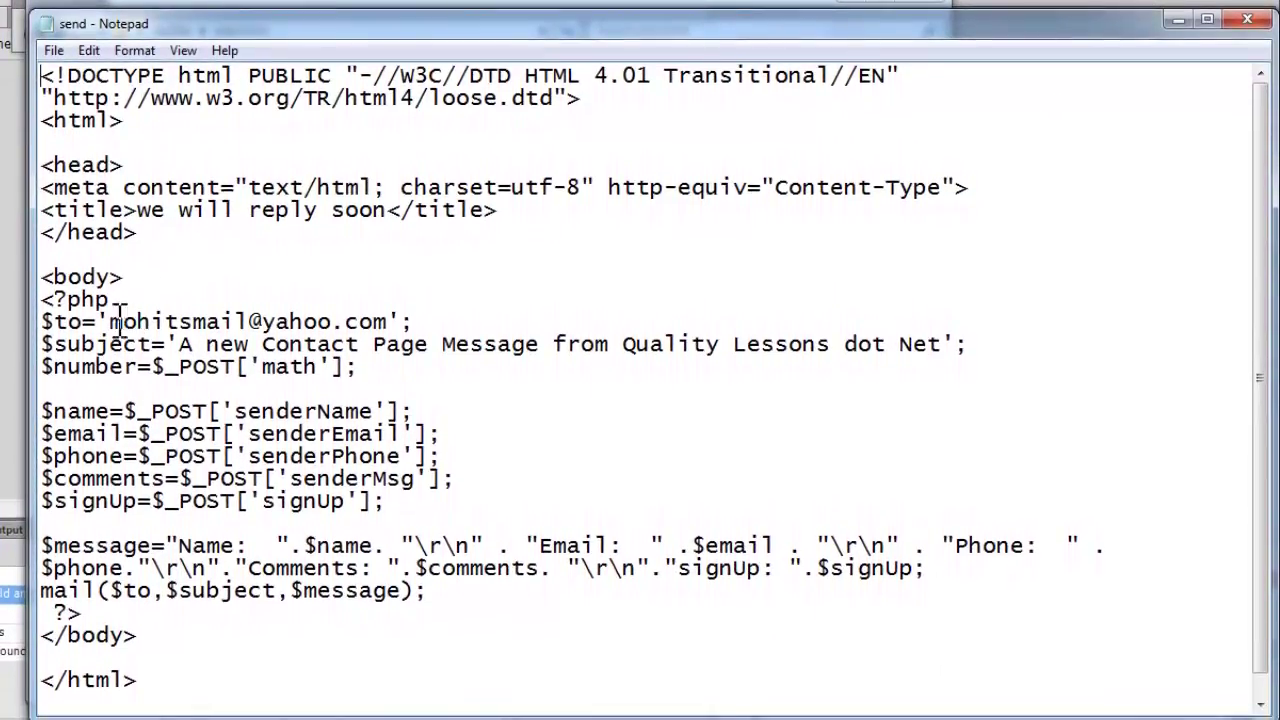
Highlight the $to recipient address and $subject line in send.php.
drag(52, 322, 413, 306)
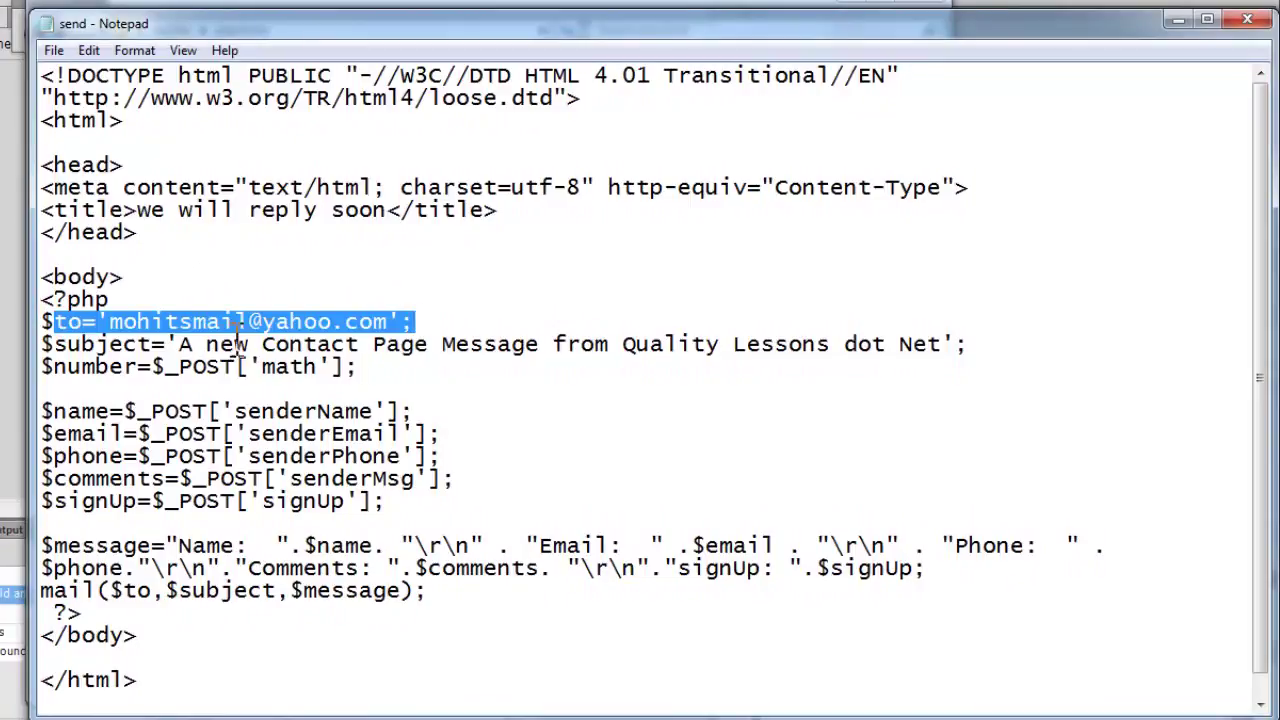
drag(124, 344, 960, 349)
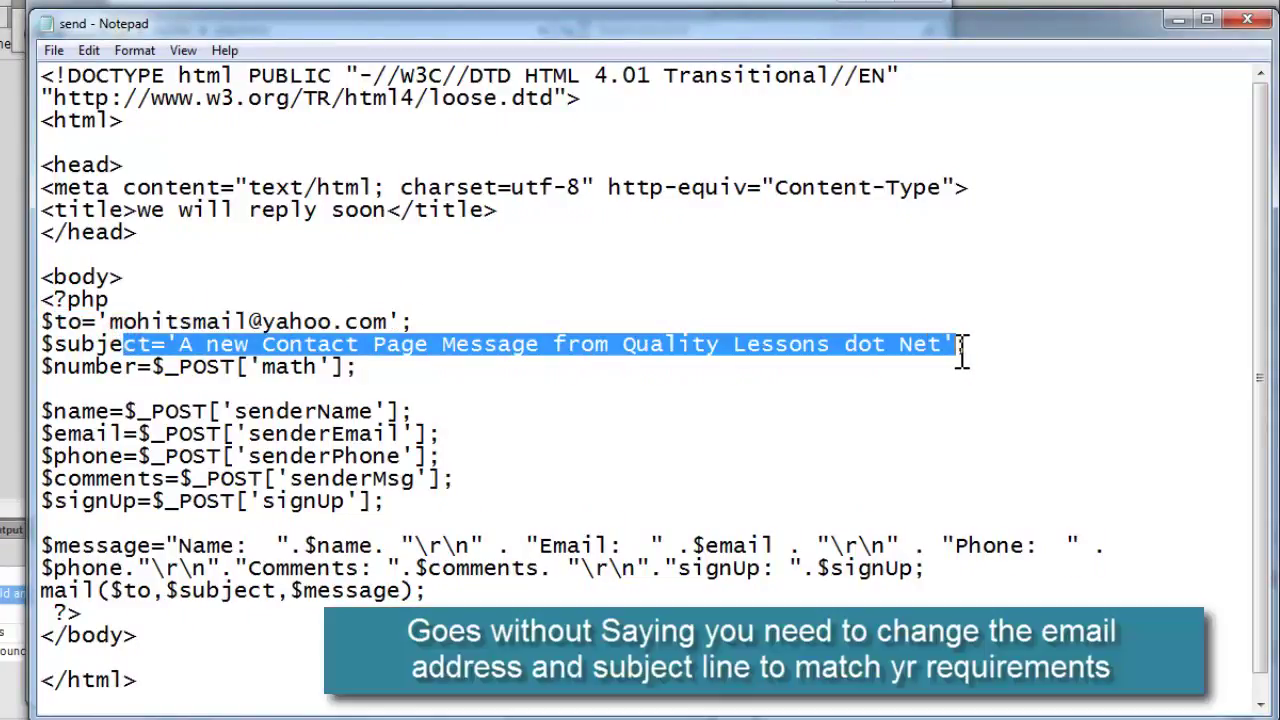
drag(54, 411, 100, 410)
click(258, 411)
Highlight the senderName, senderEmail, senderMsg and signUp POST field names.
double_click(258, 411)
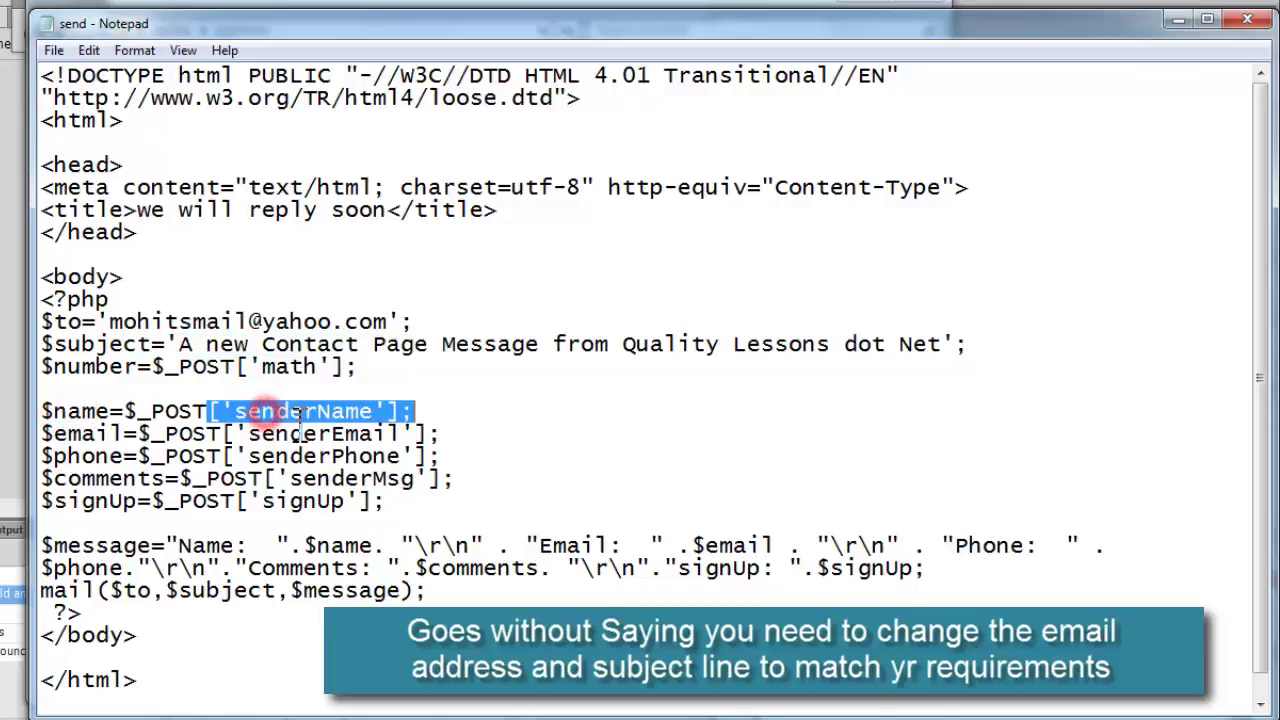
click(296, 430)
double_click(296, 430)
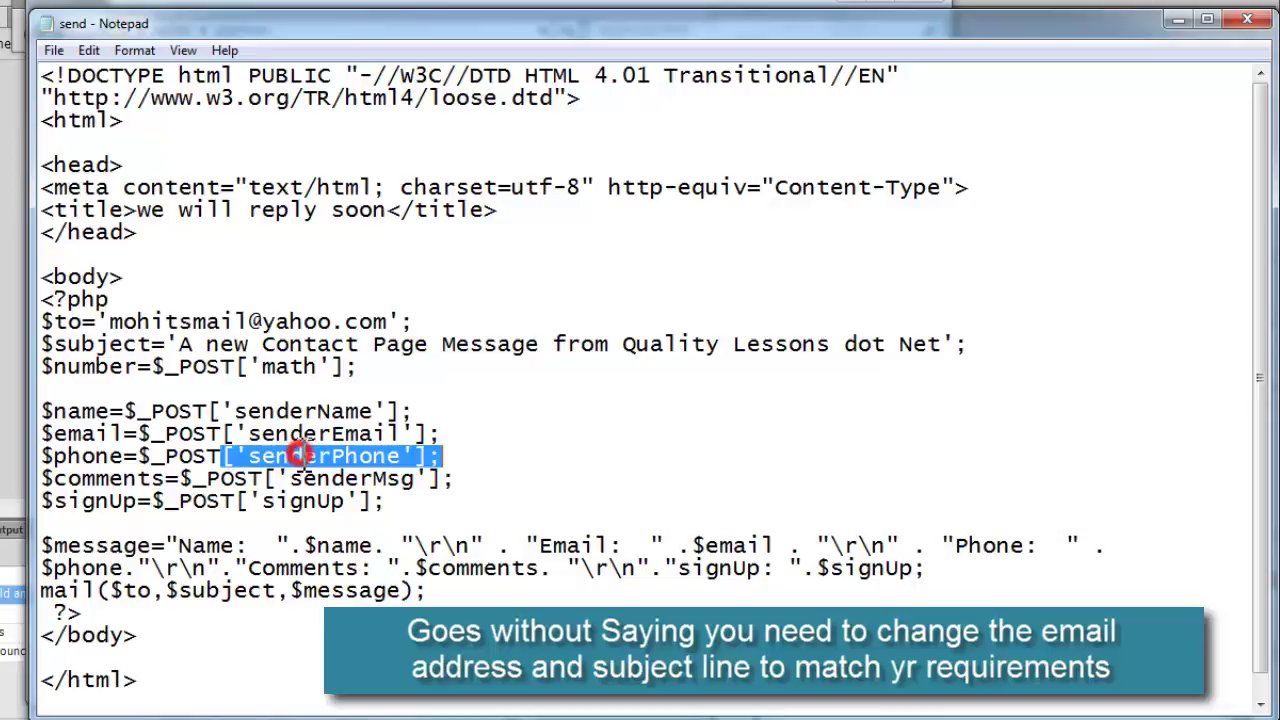
click(345, 478)
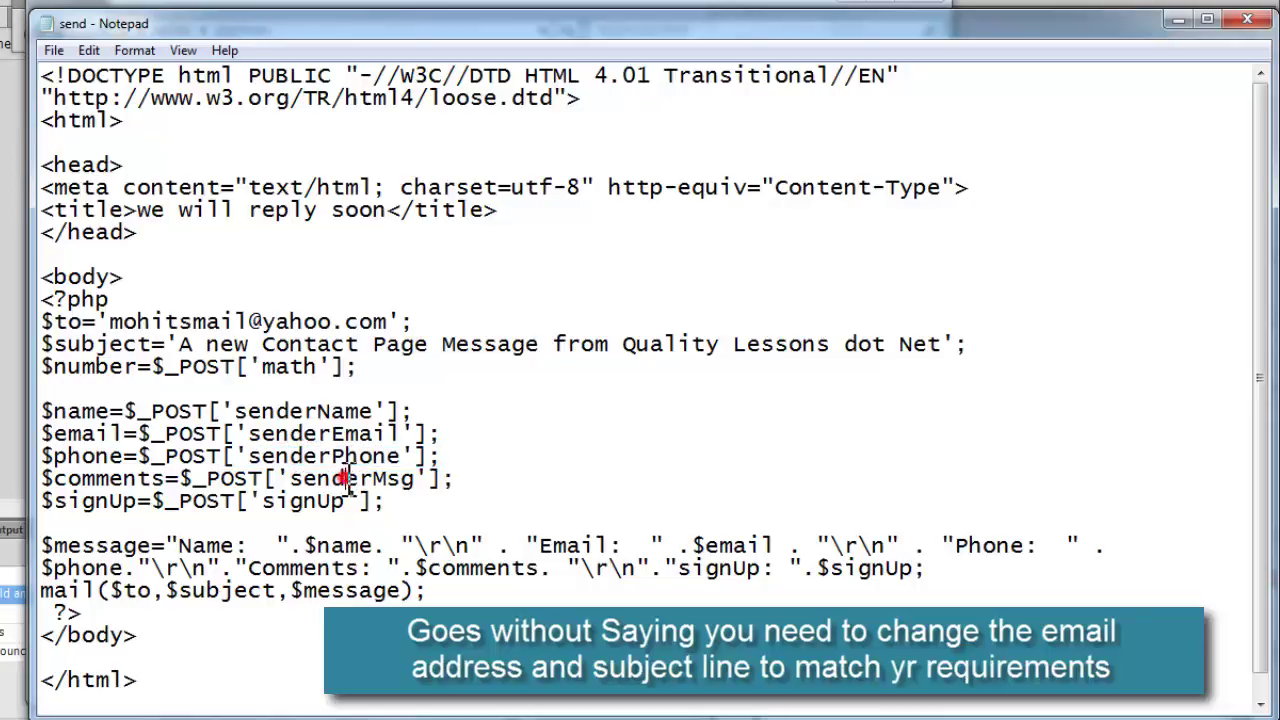
double_click(345, 478)
double_click(300, 500)
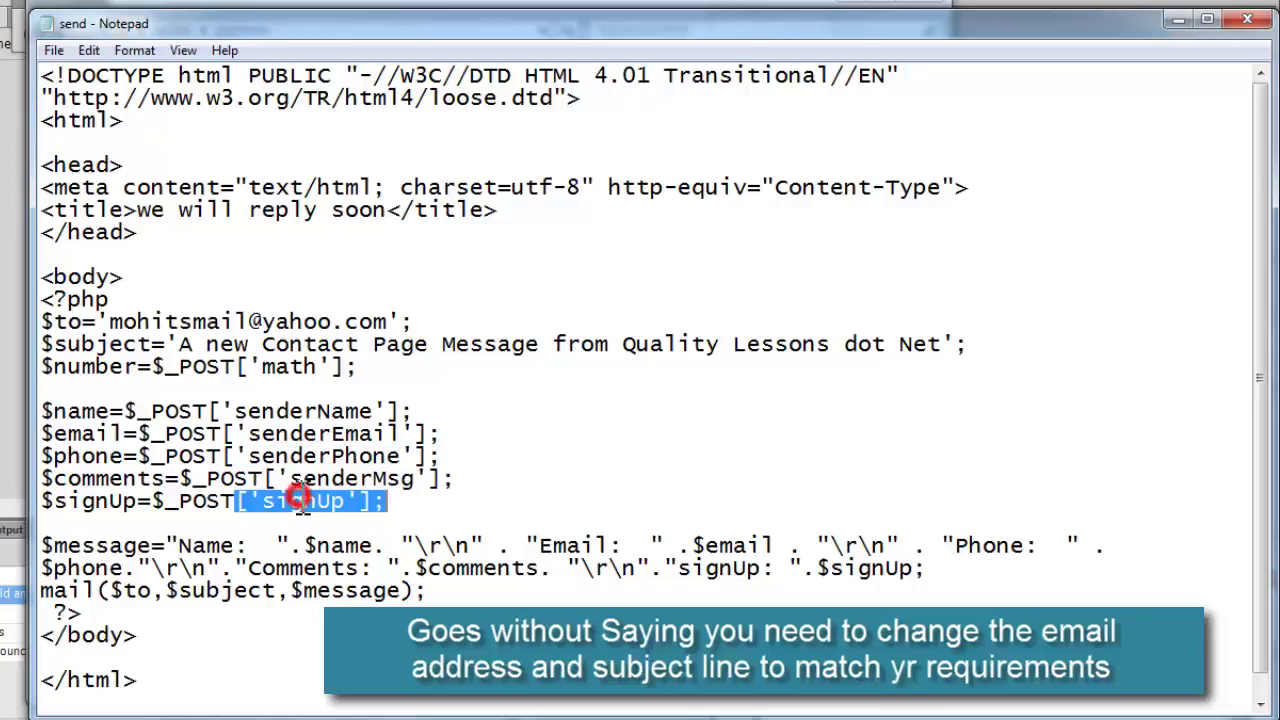
click(302, 500)
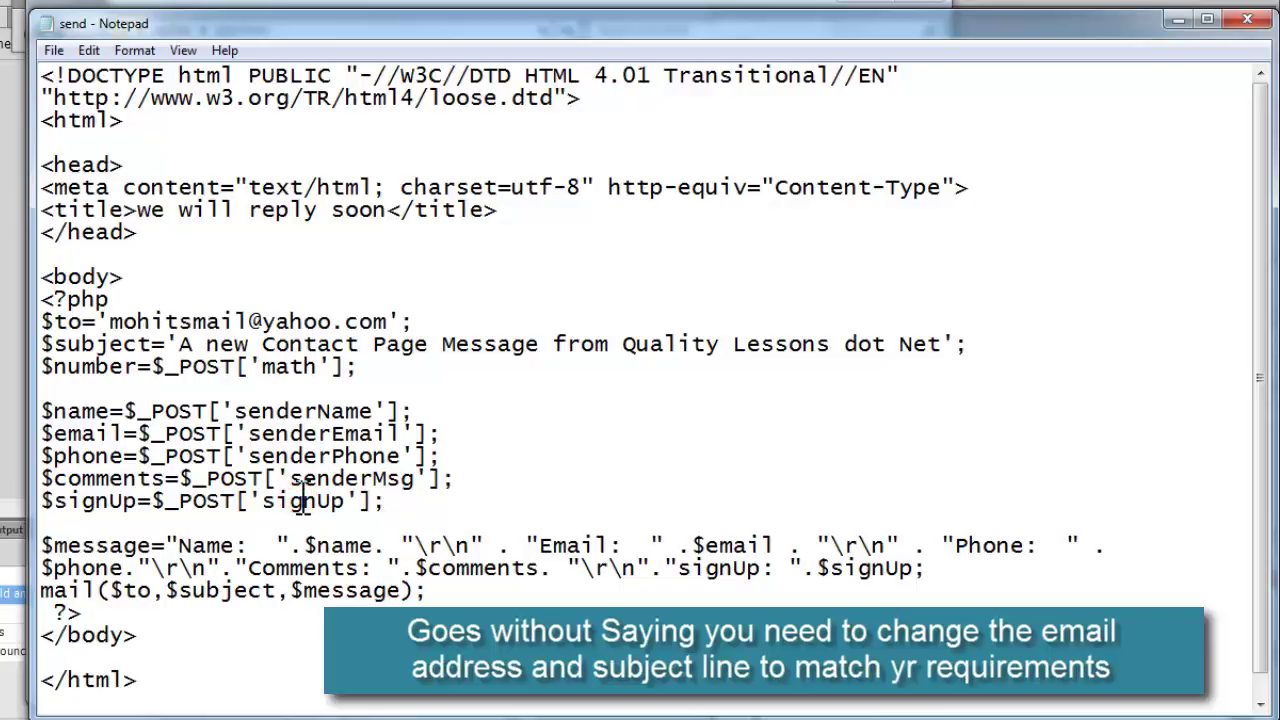
scroll(302, 500, down, 1)
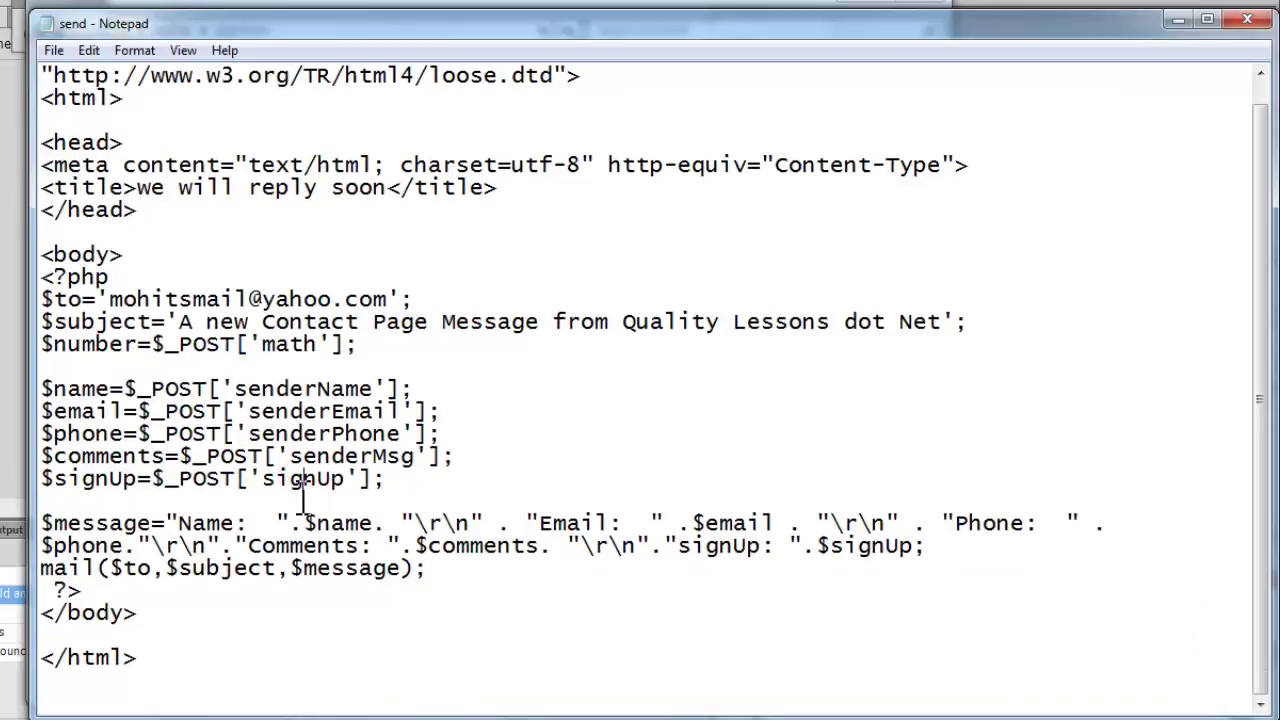
scroll(302, 495, up, 1)
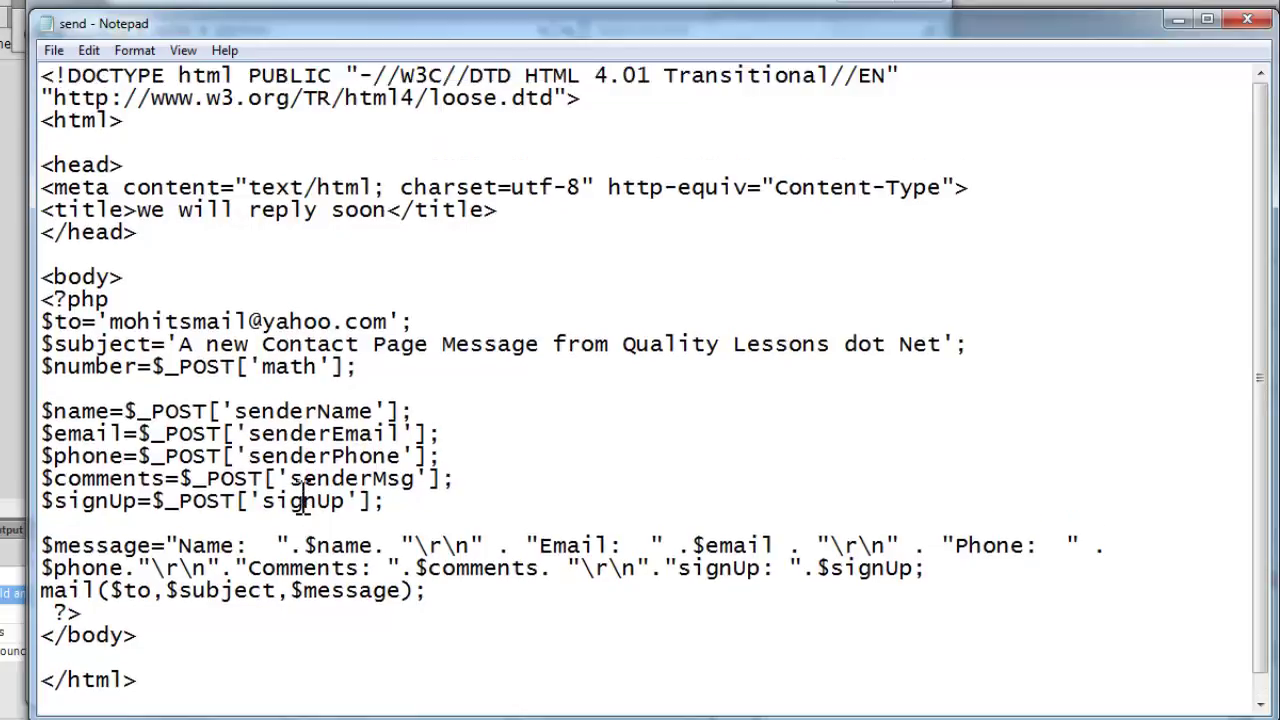
Close Notepad and the php form folder window to return to Flash.
click(1247, 19)
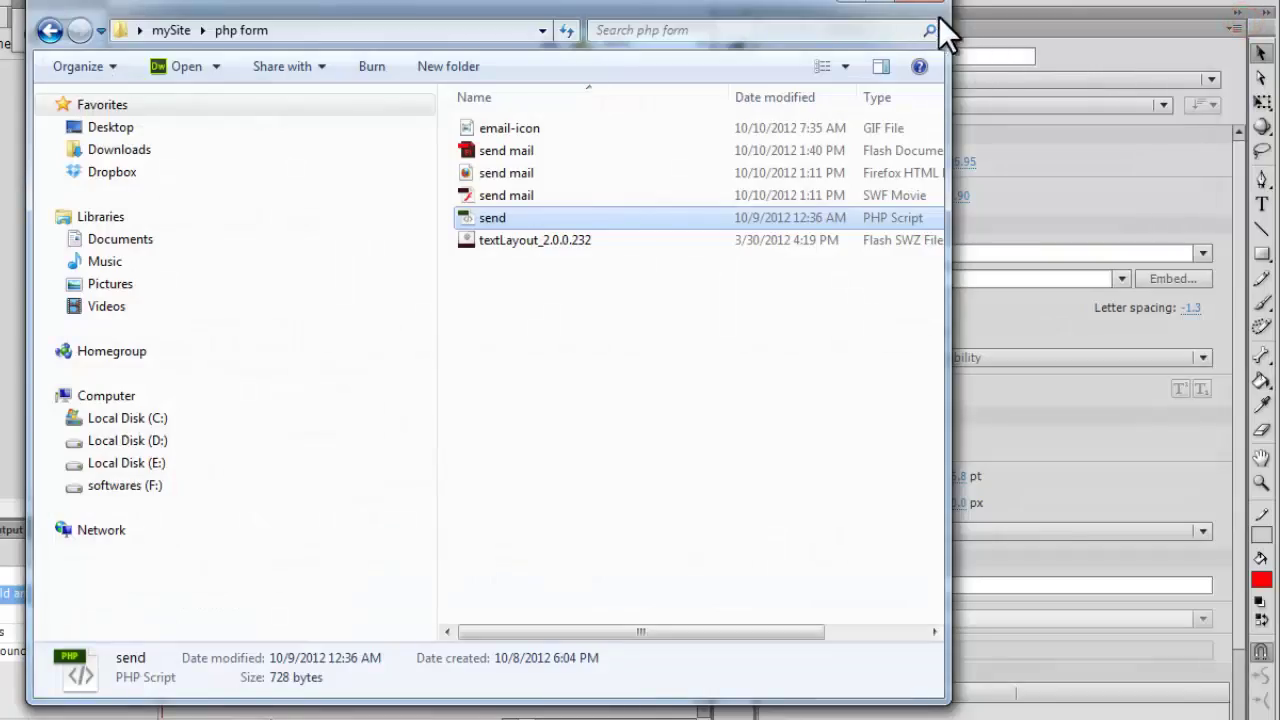
click(940, 8)
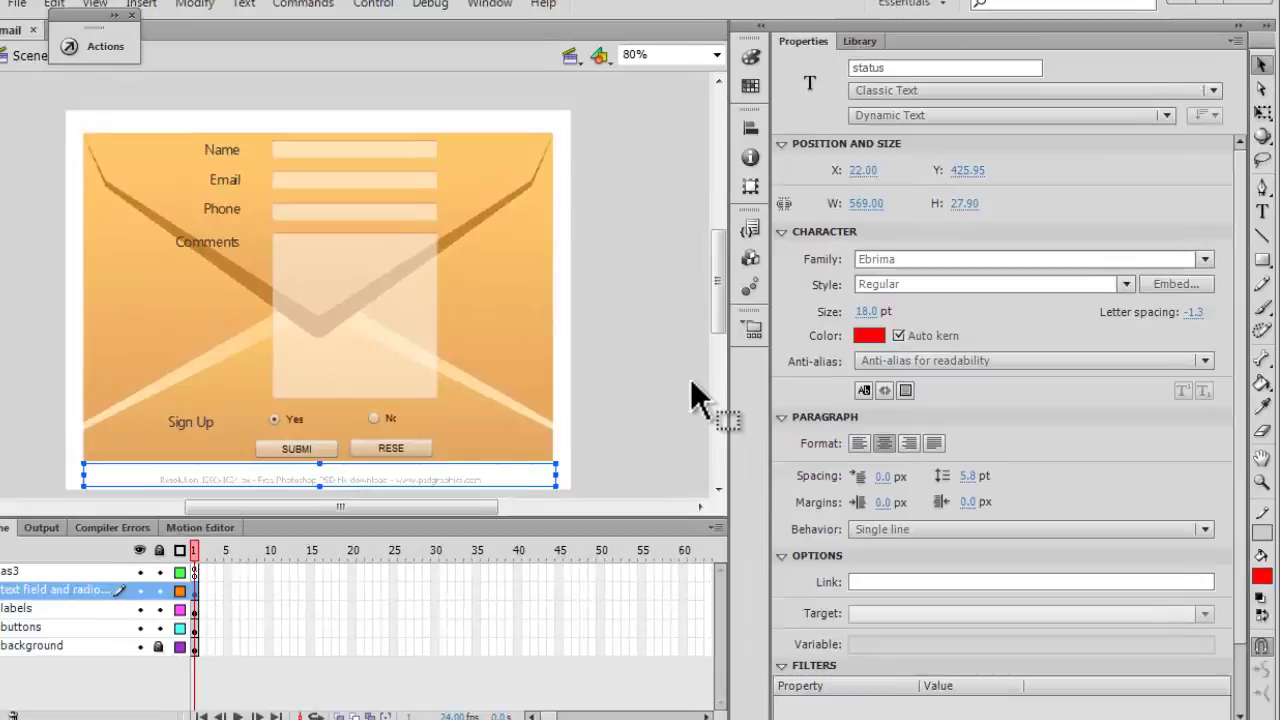